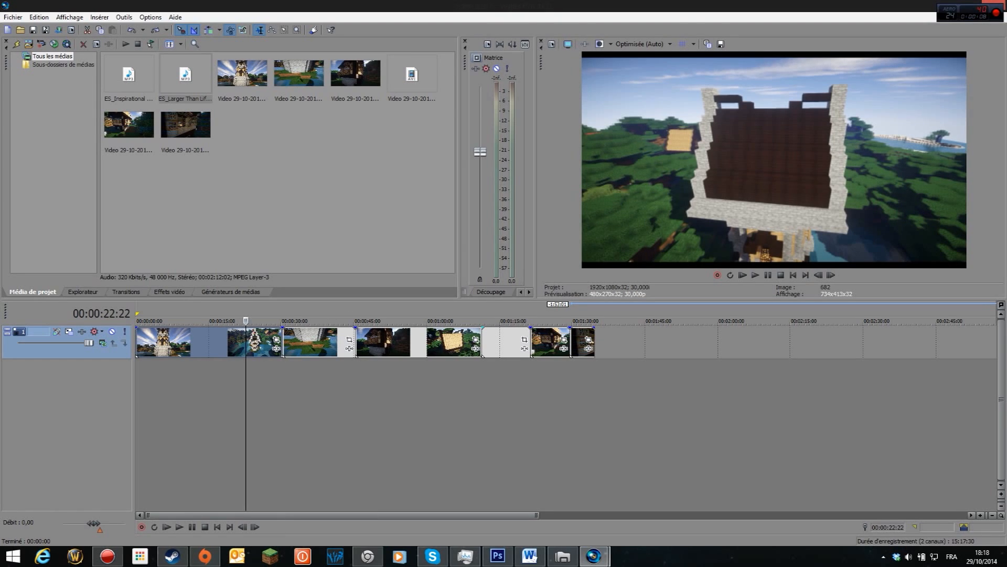
- Examine the preview at several clips along the video track, ending on the clip near 1:15
{"action": "left_click", "coordinate": [531, 557]}
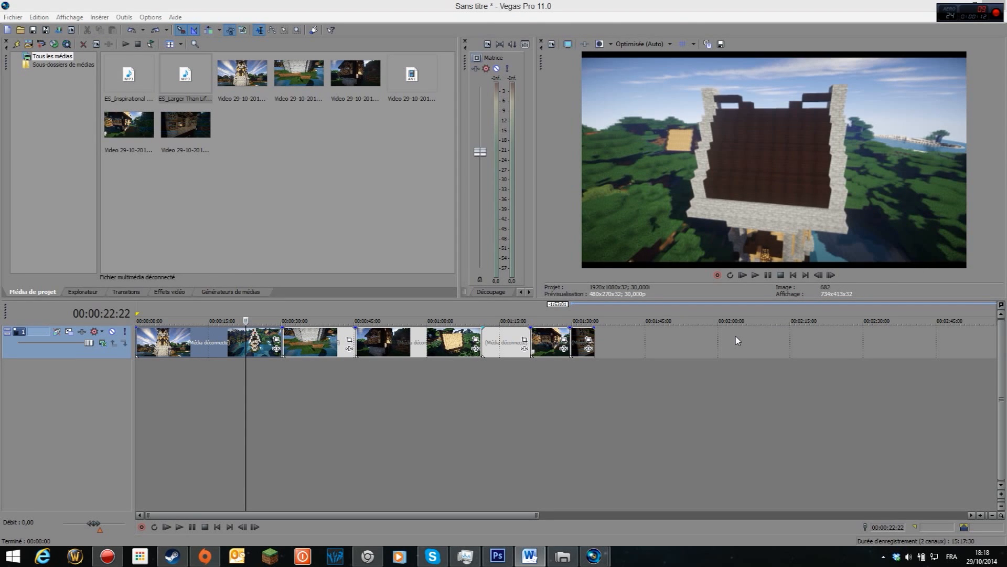
{"action": "left_click", "coordinate": [704, 353]}
{"action": "left_click", "coordinate": [650, 352]}
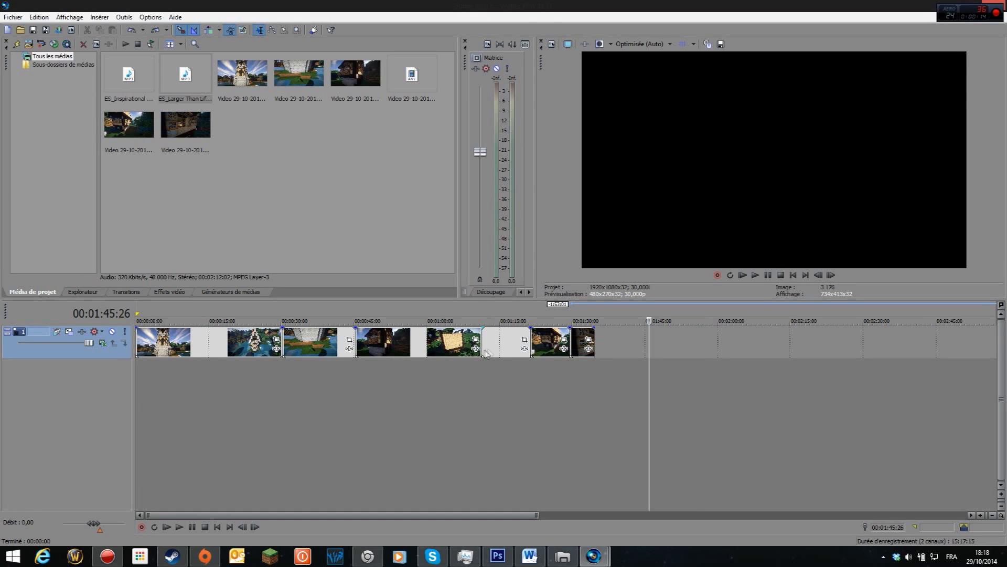
{"action": "left_click", "coordinate": [483, 349]}
{"action": "left_click", "coordinate": [434, 349]}
{"action": "left_click", "coordinate": [299, 341]}
{"action": "left_click", "coordinate": [230, 342]}
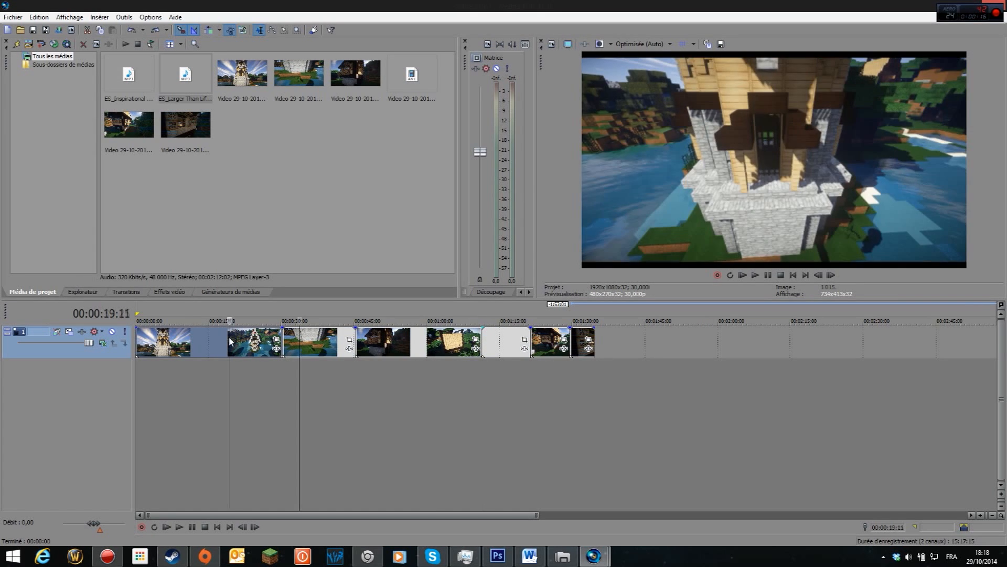
{"action": "left_click", "coordinate": [503, 340]}
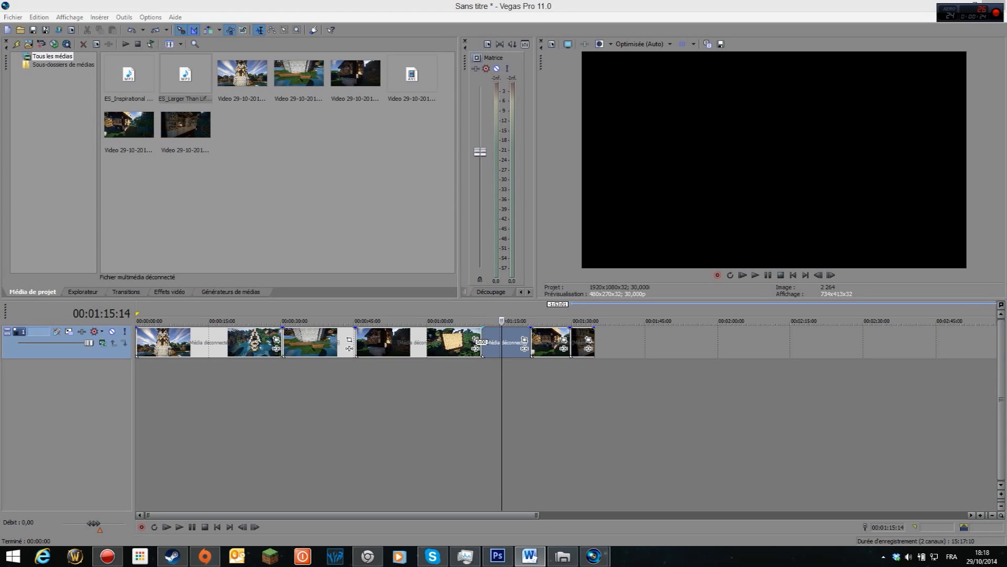
{"action": "left_click", "coordinate": [589, 348]}
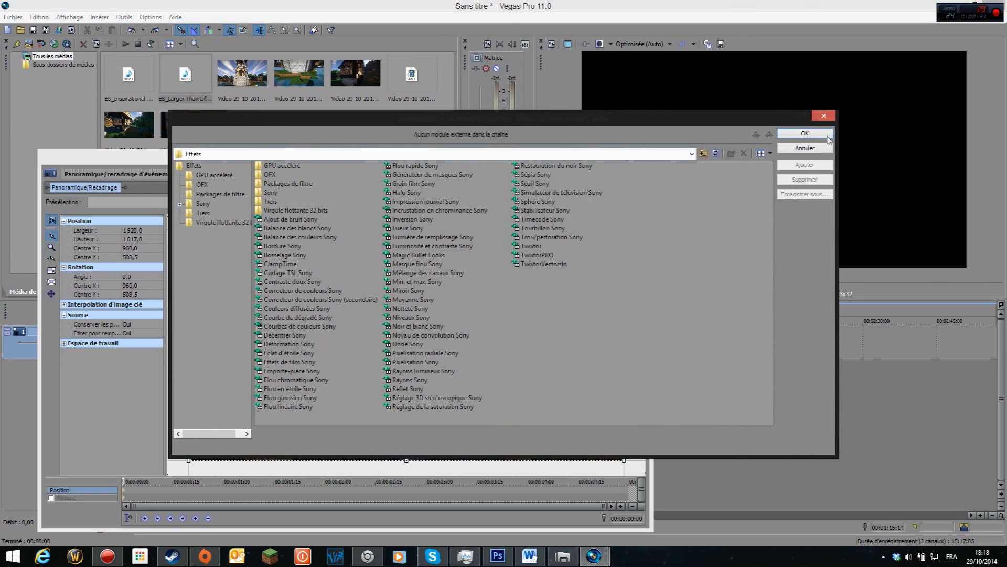
{"action": "left_click", "coordinate": [827, 136]}
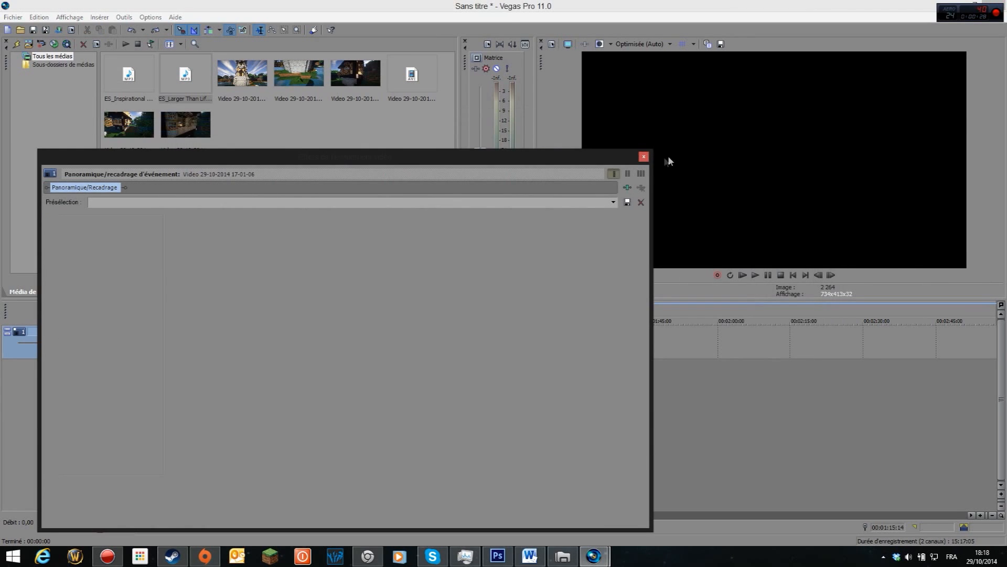
{"action": "left_click", "coordinate": [644, 155]}
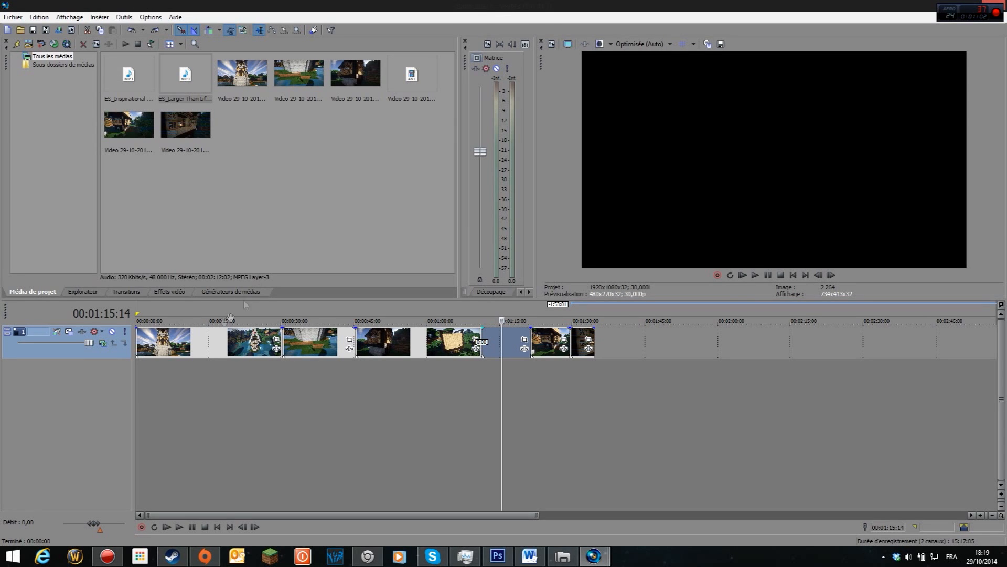
- Examine the footage of successive clips on the timeline, checking the last clip around 1:31 frame by frame
{"action": "left_click", "coordinate": [215, 354]}
{"action": "left_click", "coordinate": [313, 332]}
{"action": "left_click", "coordinate": [411, 337]}
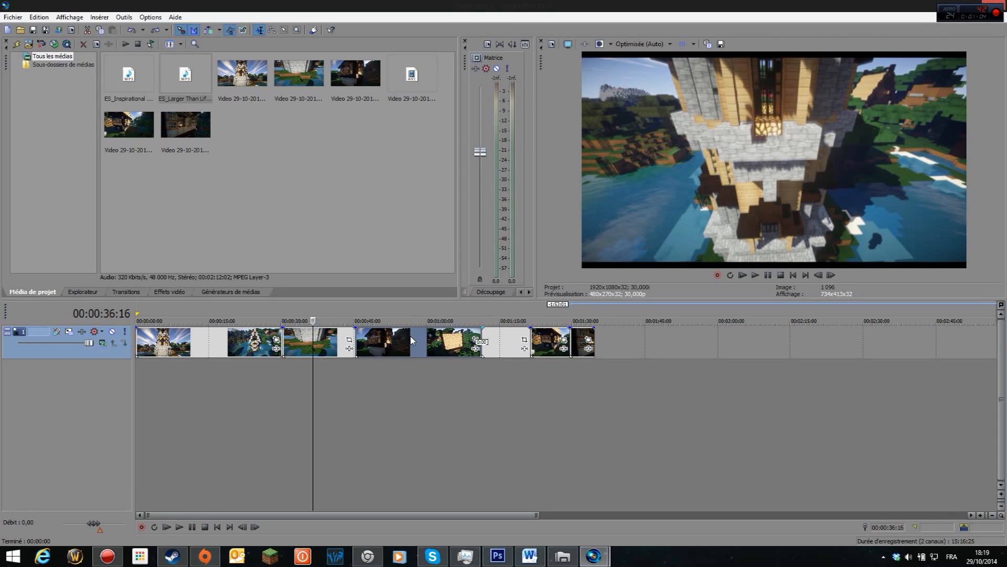
{"action": "left_click", "coordinate": [499, 341]}
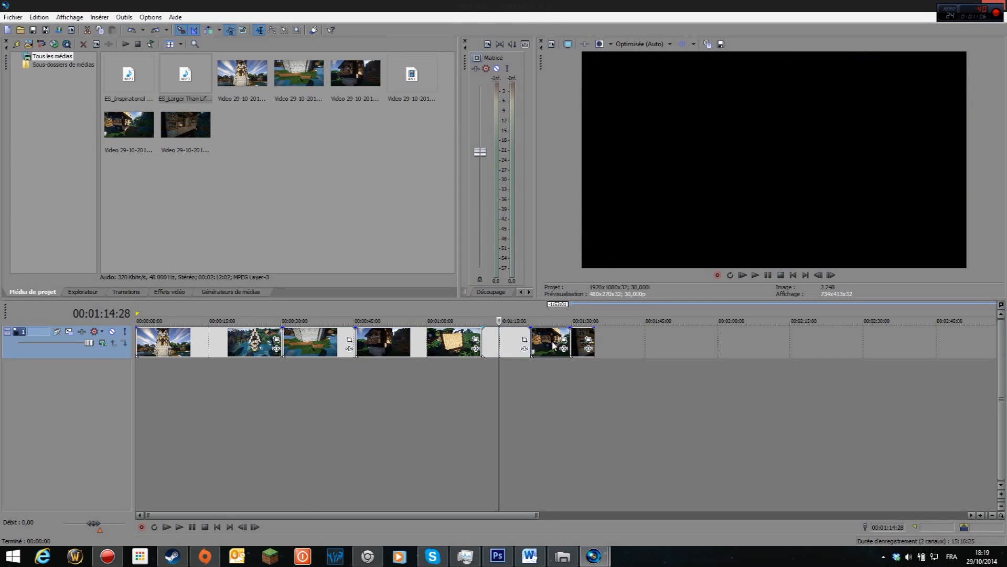
{"action": "left_click", "coordinate": [580, 340]}
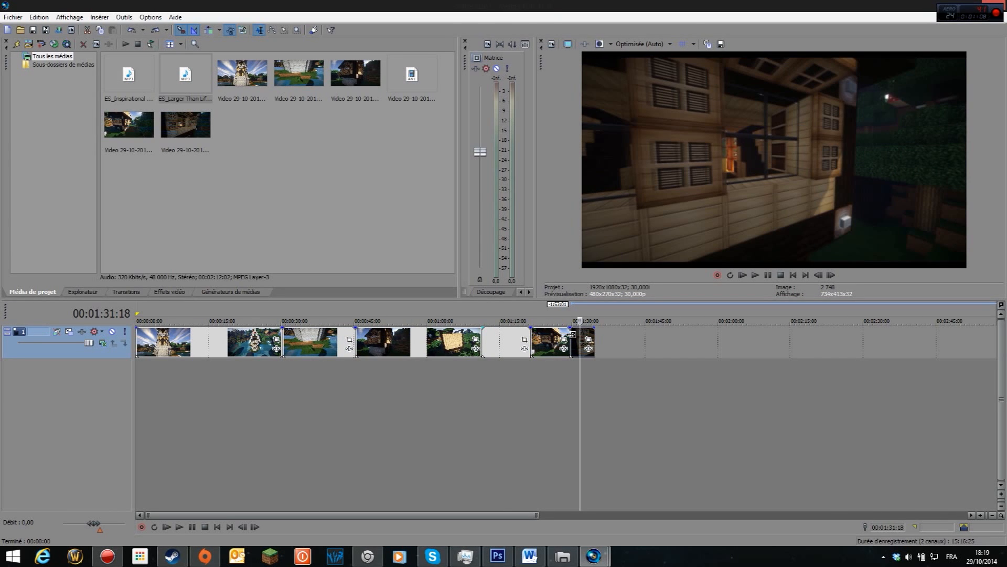
{"action": "key", "text": "Left"}
{"action": "key", "text": "Left"}
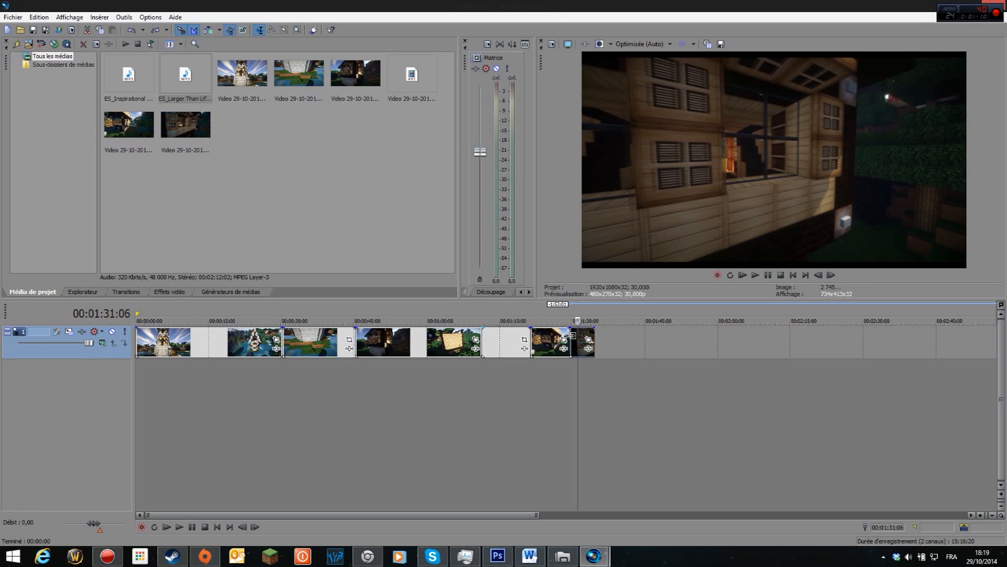
{"action": "key", "text": "Right"}
{"action": "key", "text": "Right"}
{"action": "key", "text": "Right"}
{"action": "key", "text": "Right"}
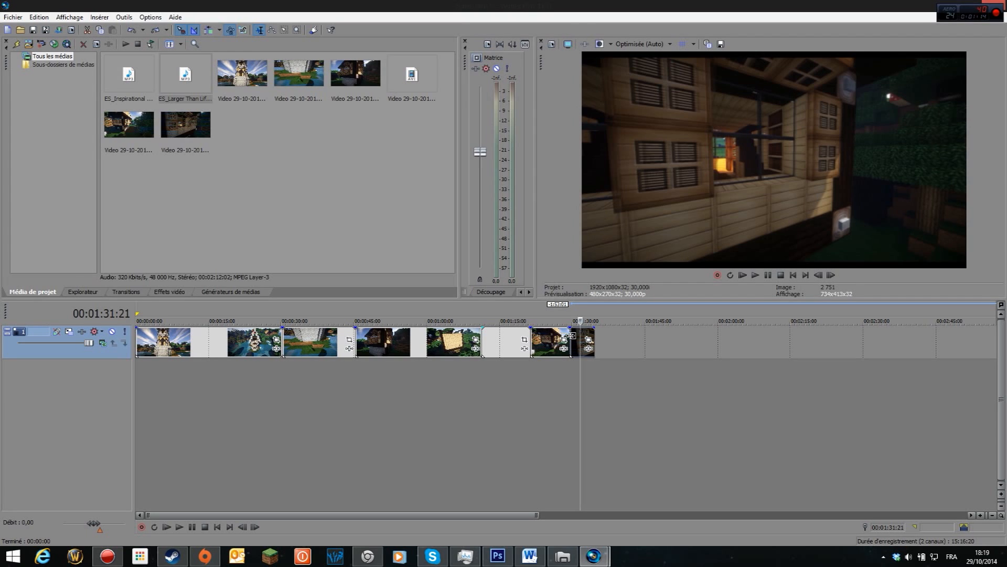
- Examine the timeline clips from the start again, and look up the source media of the clip near 1:15
{"action": "left_click", "coordinate": [162, 352]}
{"action": "left_click", "coordinate": [308, 345]}
{"action": "left_click", "coordinate": [396, 344]}
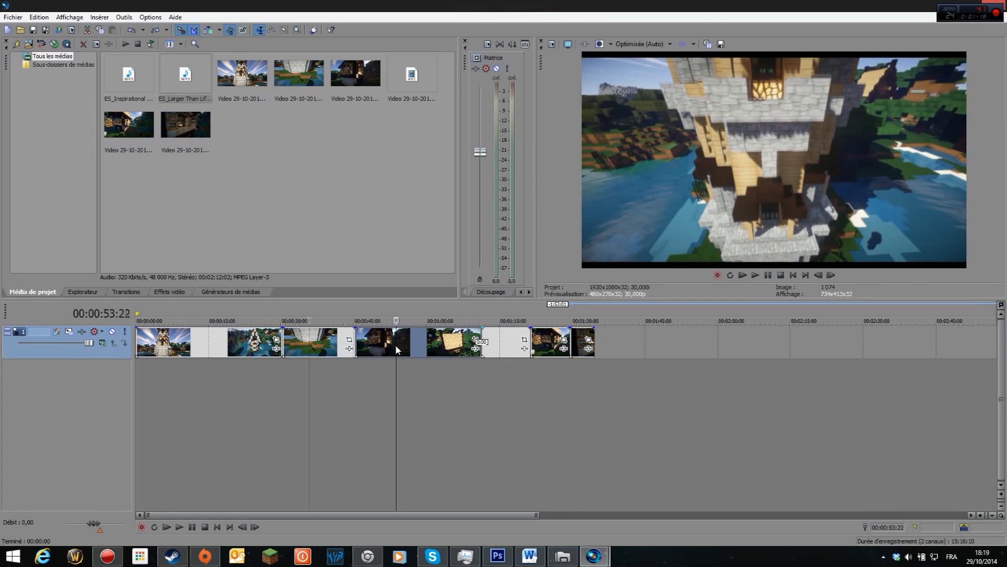
{"action": "left_click", "coordinate": [541, 345]}
{"action": "left_click", "coordinate": [488, 344]}
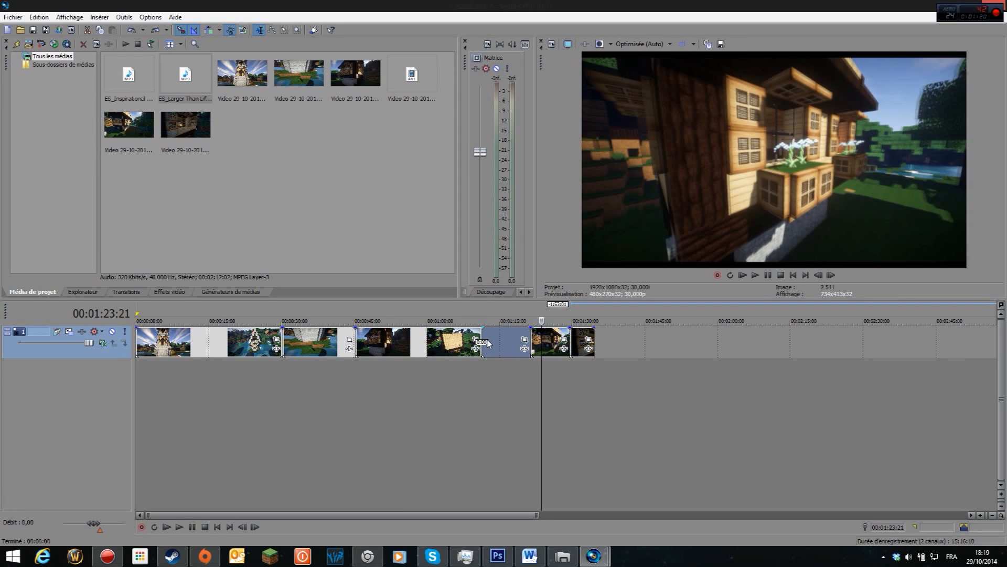
{"action": "left_click", "coordinate": [507, 344]}
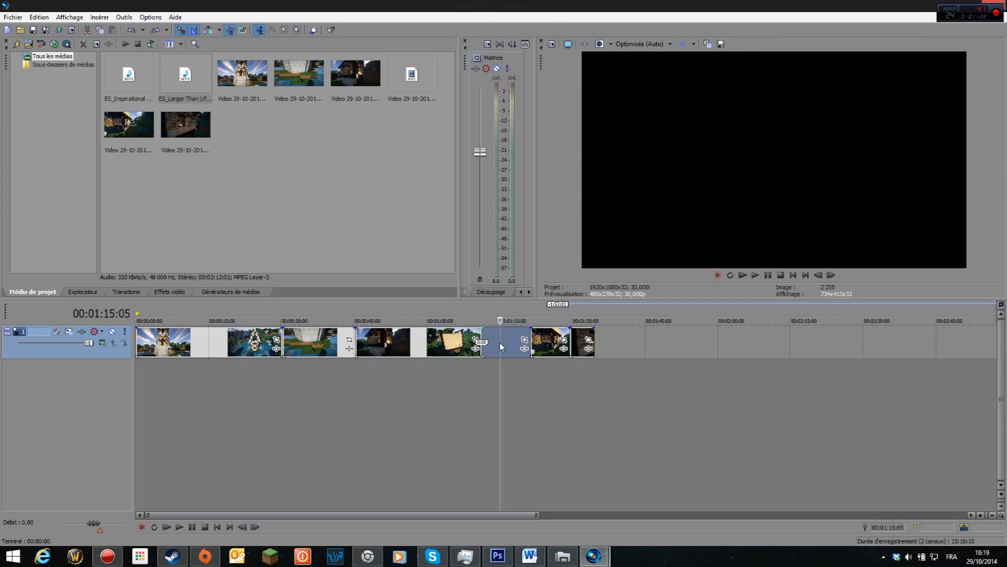
{"action": "left_click", "coordinate": [401, 82]}
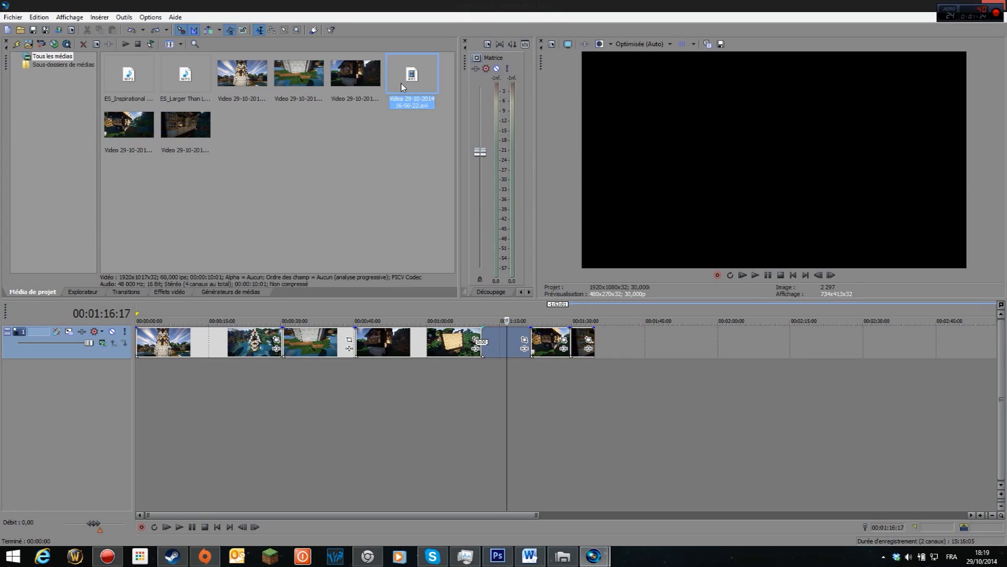
{"action": "left_click", "coordinate": [437, 136]}
- Add the music file ES_Larger Than Life 6 from the project media on a new audio track starting at 00:00:00
{"action": "left_click_drag", "start_coordinate": [129, 76], "coordinate": [172, 385]}
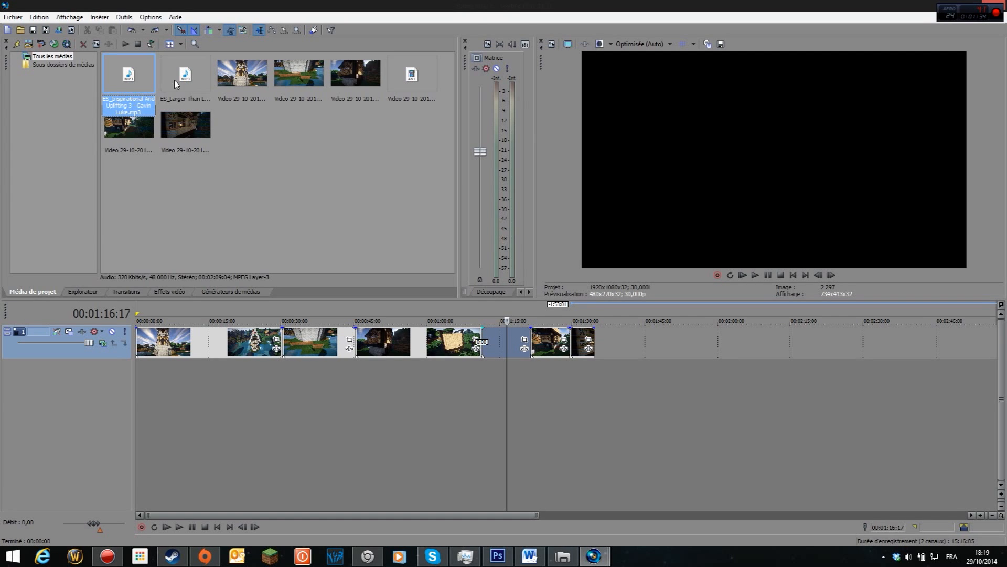
{"action": "left_click_drag", "start_coordinate": [176, 84], "coordinate": [229, 296]}
{"action": "left_click_drag", "start_coordinate": [145, 396], "coordinate": [143, 388]}
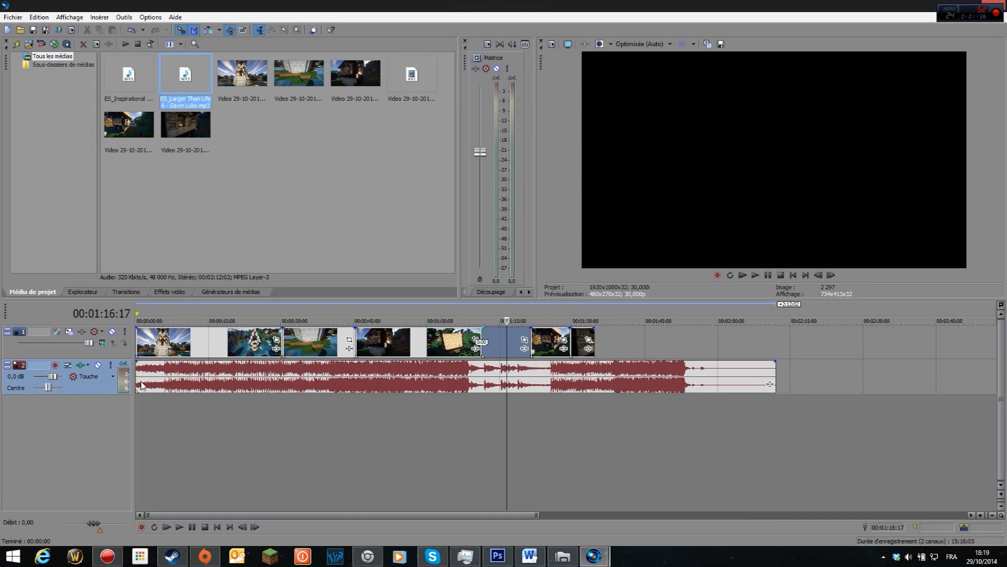
- Play the project from the beginning to check the music with the footage, and pause after a few seconds
{"action": "left_click", "coordinate": [205, 527]}
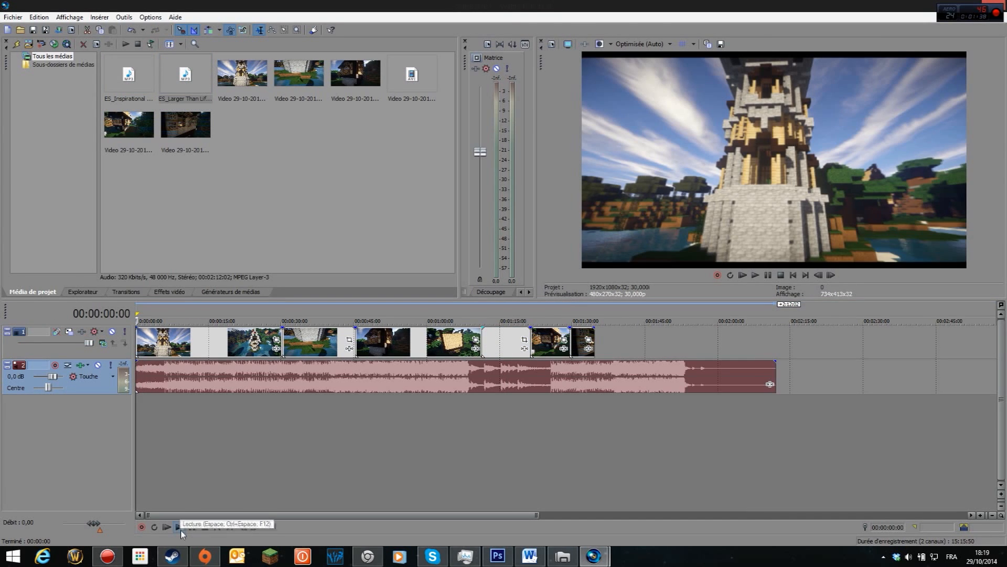
{"action": "left_click", "coordinate": [180, 526]}
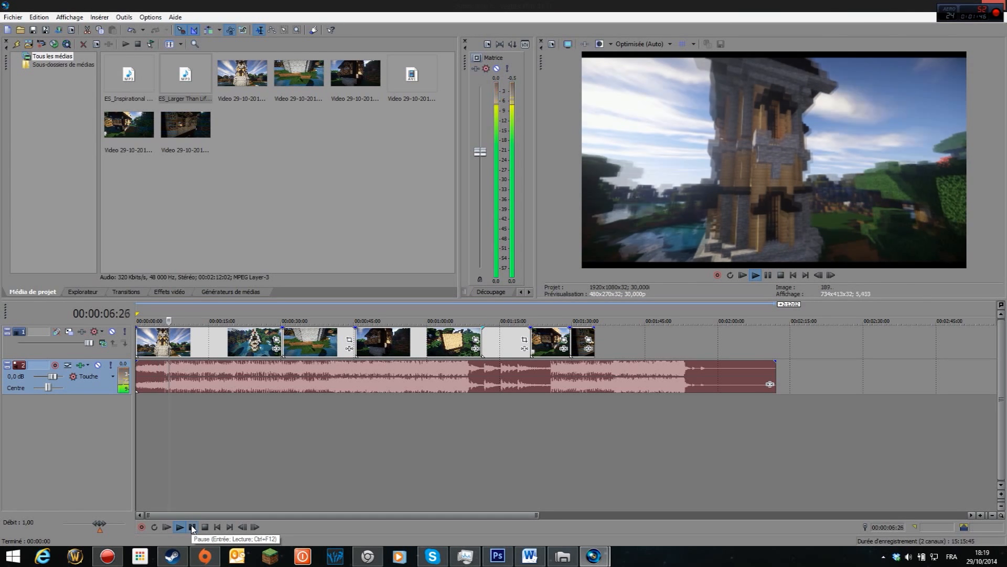
{"action": "left_click", "coordinate": [193, 526]}
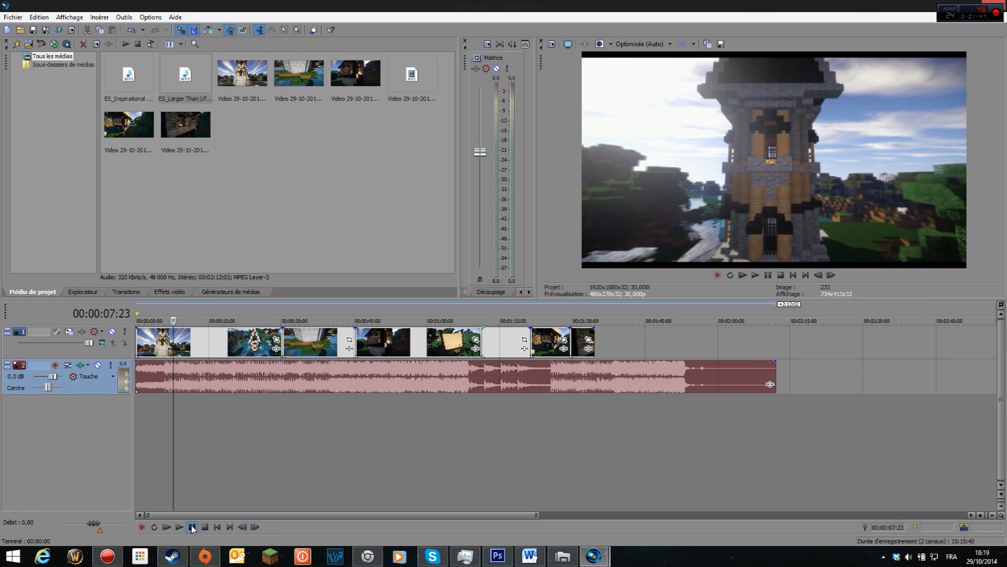
- Look up the source of the clip near 1:14 in the project media and among the files on DATA (H:)
{"action": "left_click", "coordinate": [150, 378]}
{"action": "left_click", "coordinate": [497, 341]}
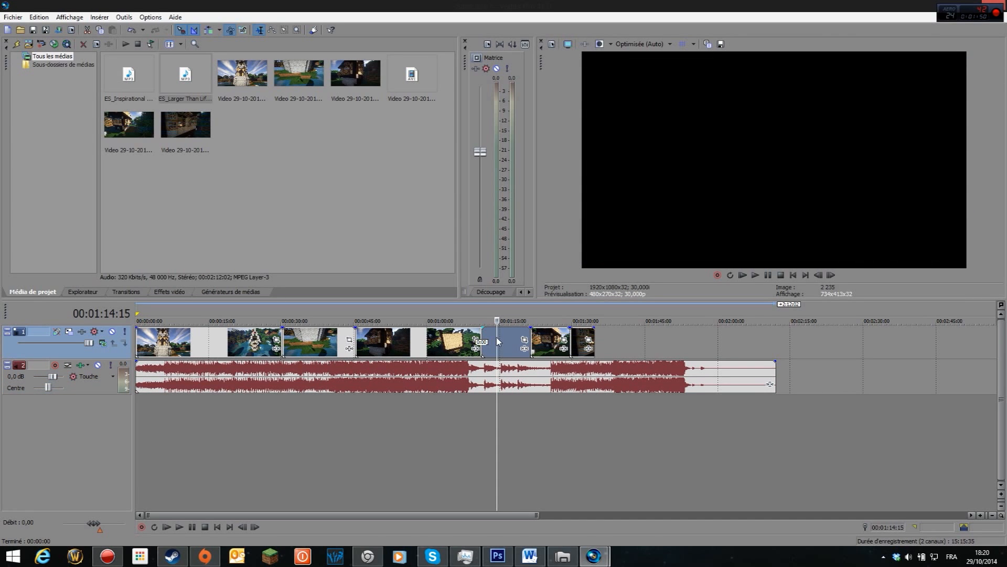
{"action": "left_click", "coordinate": [417, 93]}
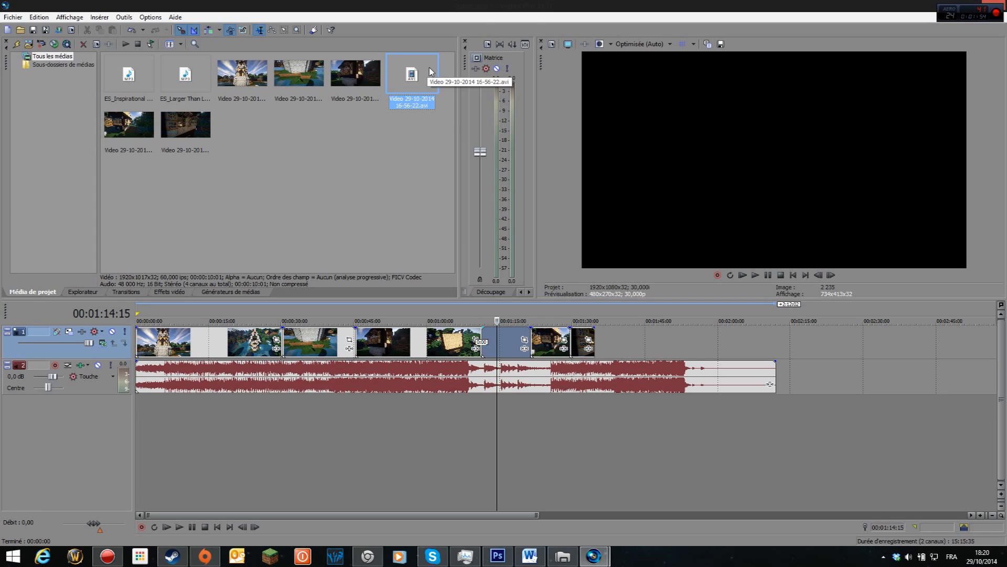
{"action": "left_click", "coordinate": [562, 556]}
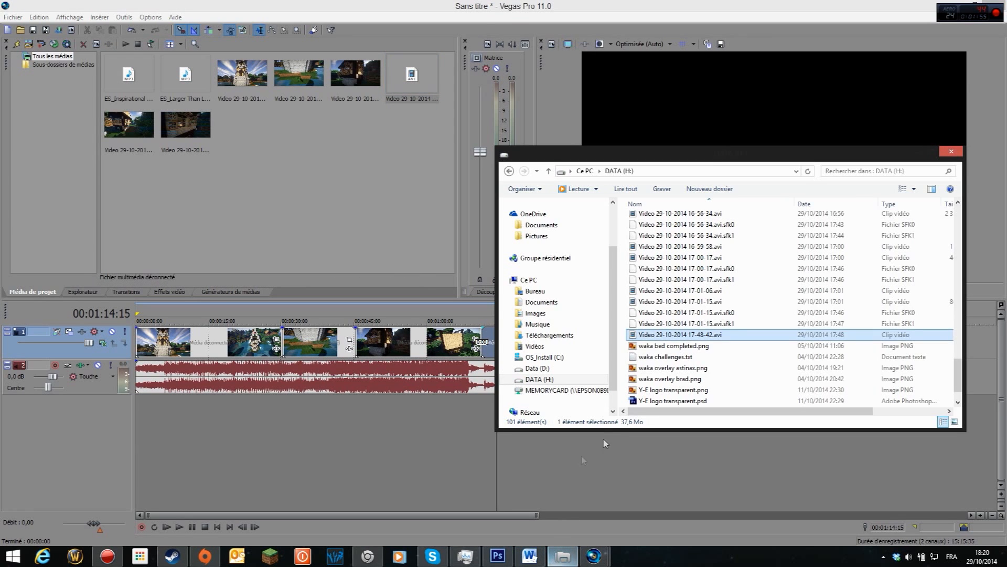
{"action": "left_click", "coordinate": [739, 315]}
{"action": "left_click", "coordinate": [698, 257]}
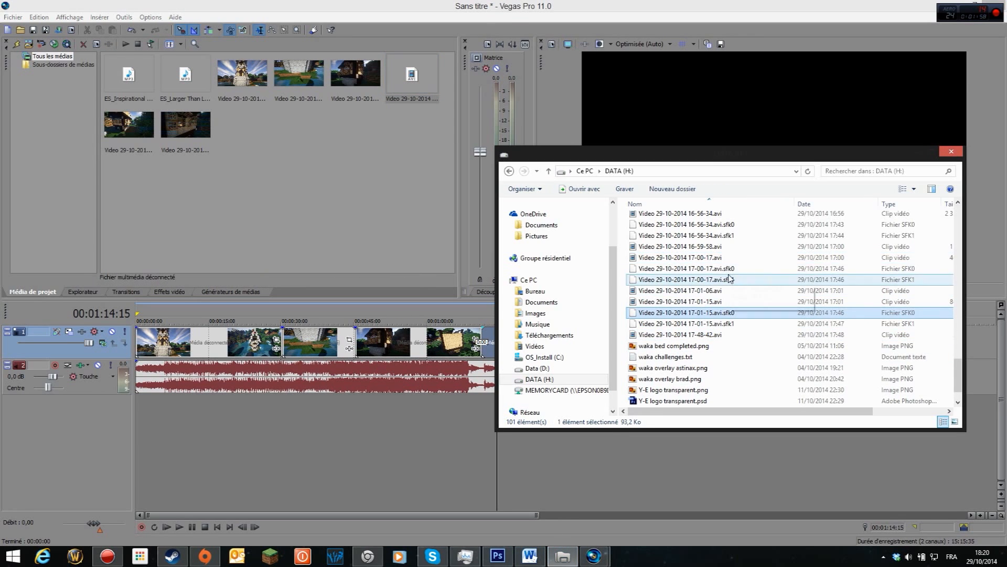
{"action": "scroll", "coordinate": [706, 257], "scroll_direction": "up", "scroll_amount": 1}
{"action": "left_click", "coordinate": [417, 78]}
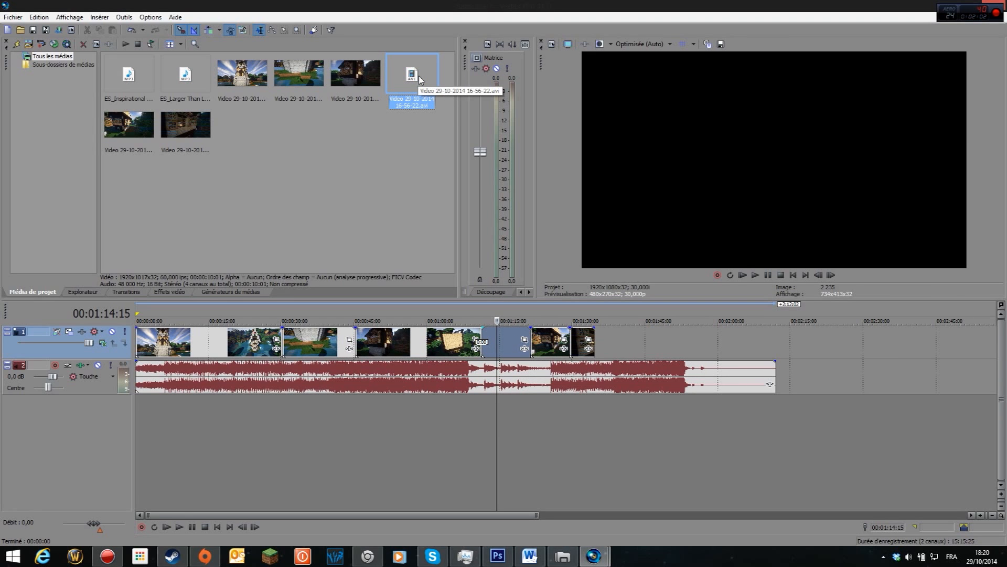
{"action": "key", "text": "alt+Tab"}
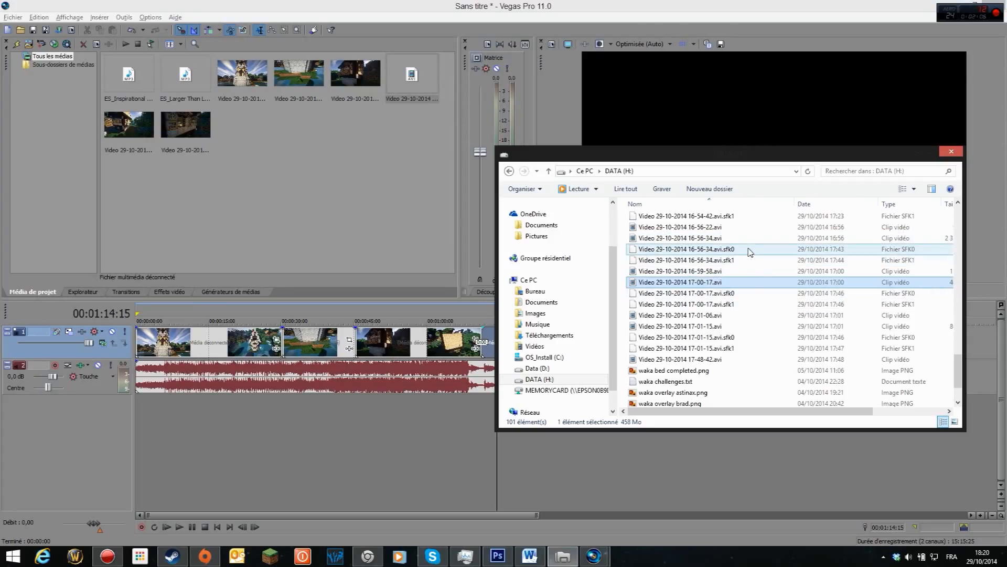
{"action": "left_click_drag", "start_coordinate": [753, 227], "coordinate": [343, 149]}
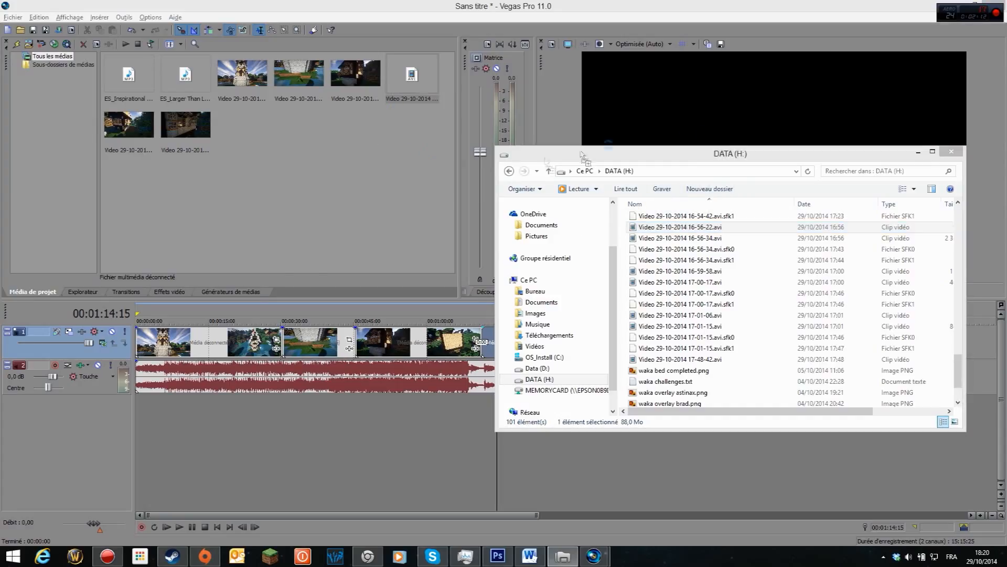
{"action": "left_click", "coordinate": [412, 83]}
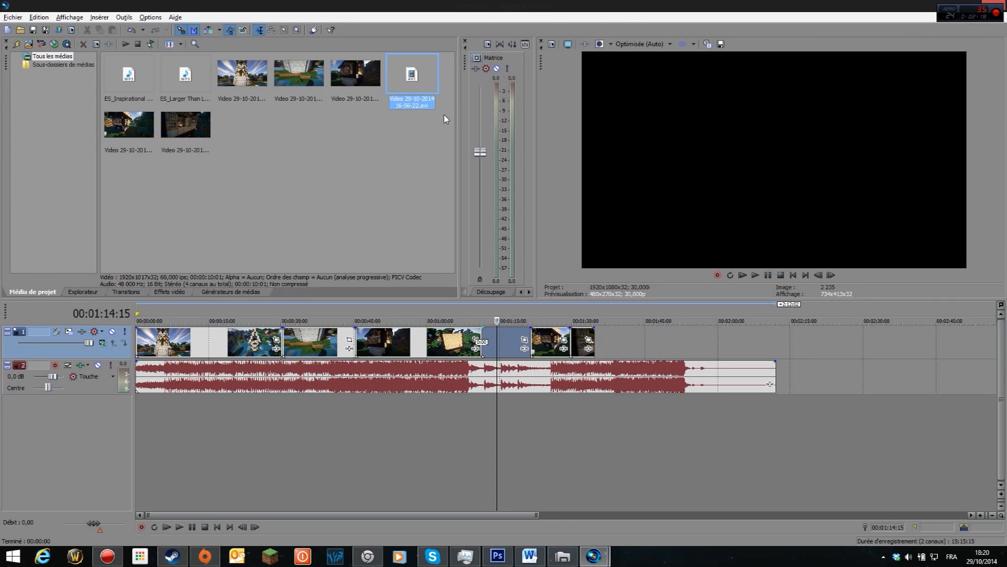
- Compare the other video clips in the project media with the one that has no thumbnail
{"action": "left_click", "coordinate": [360, 66]}
{"action": "left_click", "coordinate": [411, 77]}
{"action": "left_click", "coordinate": [357, 76]}
{"action": "left_click", "coordinate": [311, 79]}
{"action": "left_click", "coordinate": [129, 124]}
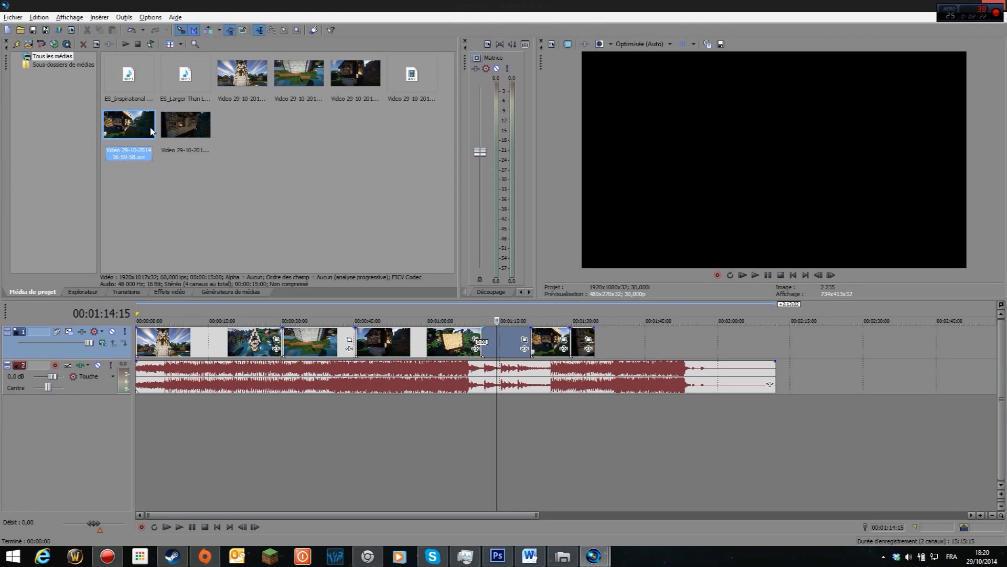
{"action": "left_click", "coordinate": [185, 124]}
{"action": "left_click", "coordinate": [418, 84]}
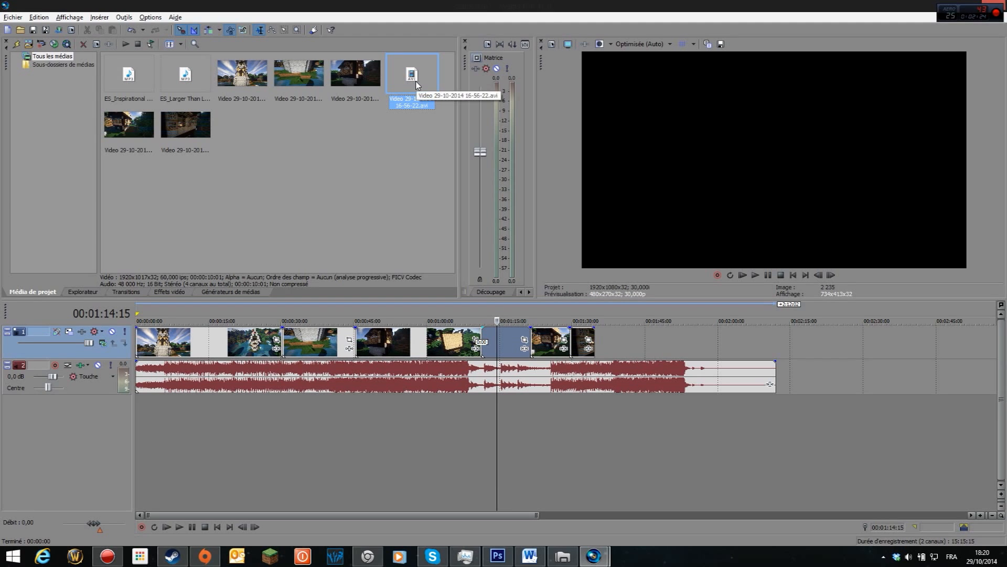
{"action": "key", "text": "Delete"}
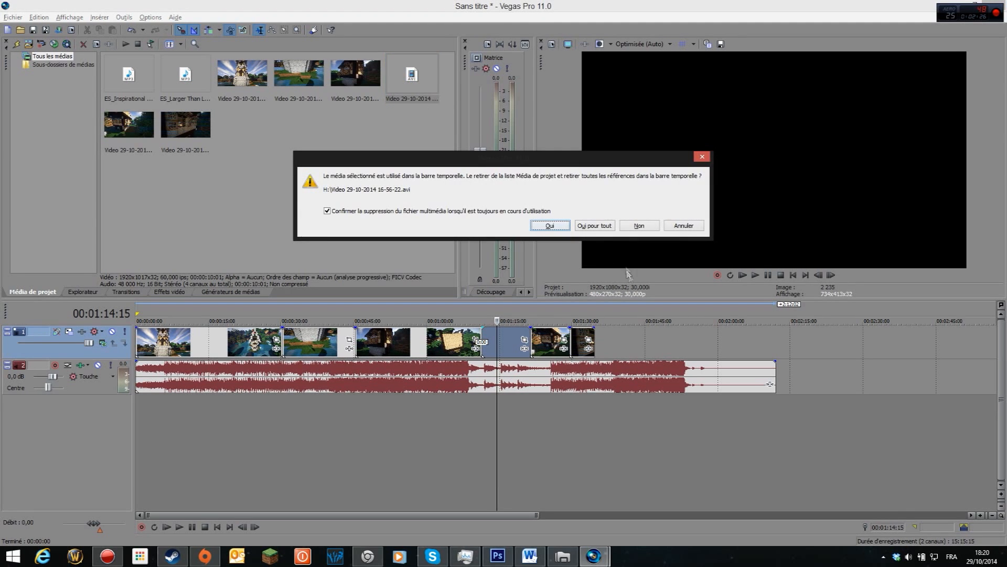
{"action": "left_click", "coordinate": [594, 226]}
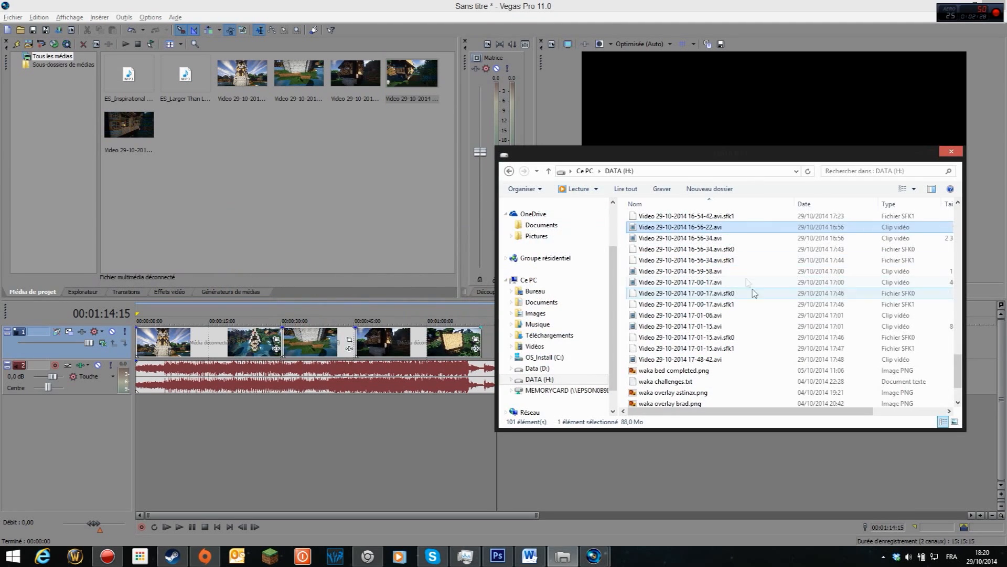
{"action": "left_click_drag", "start_coordinate": [737, 228], "coordinate": [359, 144]}
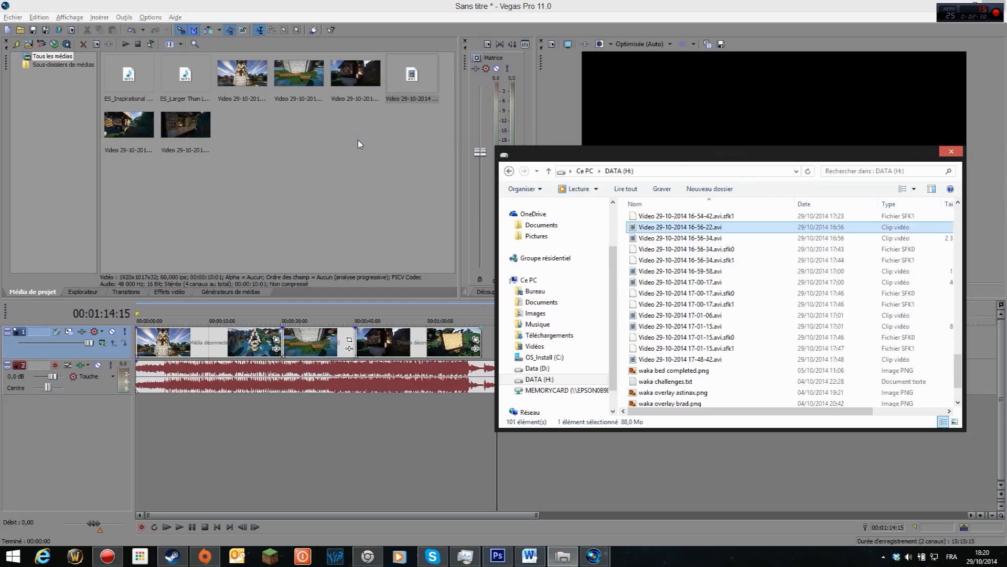
{"action": "left_click", "coordinate": [397, 73]}
{"action": "key", "text": "alt+Tab"}
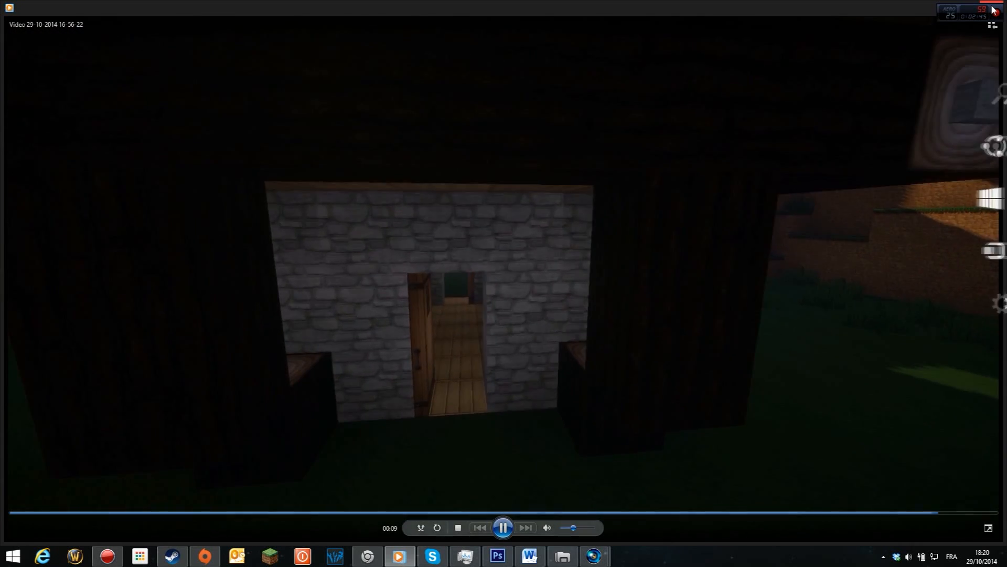
{"action": "left_click", "coordinate": [992, 9]}
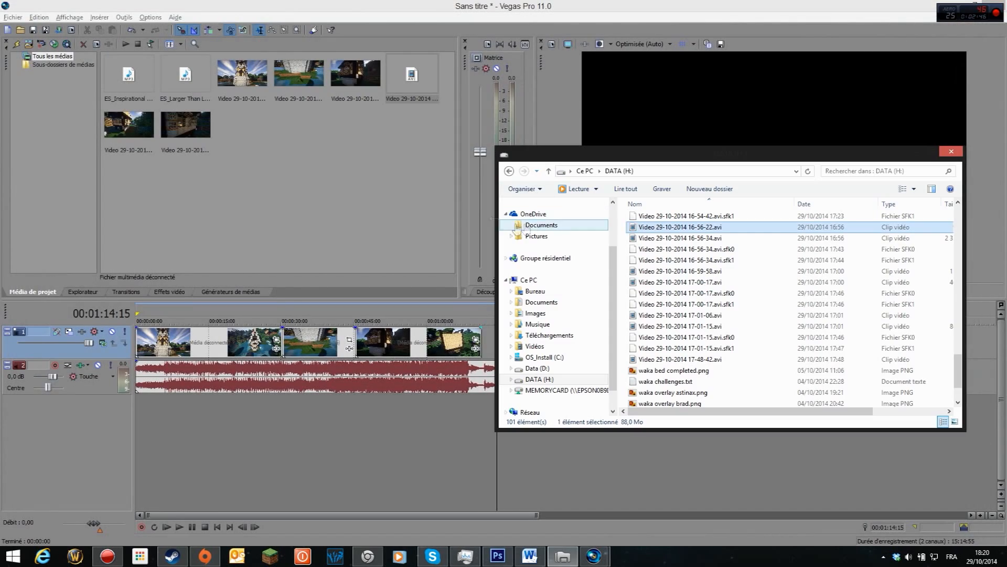
{"action": "left_click", "coordinate": [418, 87]}
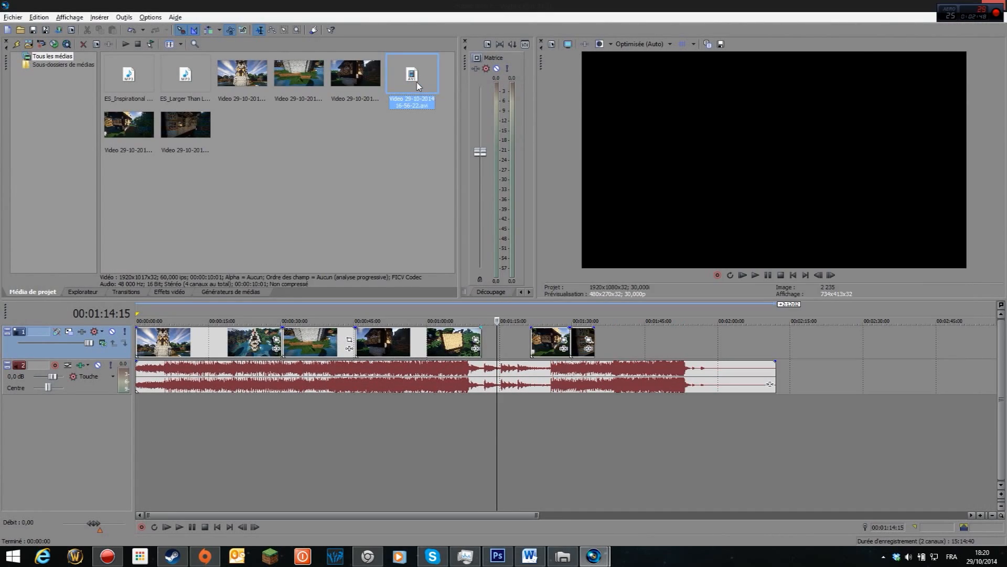
{"action": "left_click_drag", "start_coordinate": [418, 86], "coordinate": [139, 396]}
- Preview the opening tower clip at several points and play it briefly from the start of the timeline
{"action": "left_click_drag", "start_coordinate": [137, 345], "coordinate": [137, 345]}
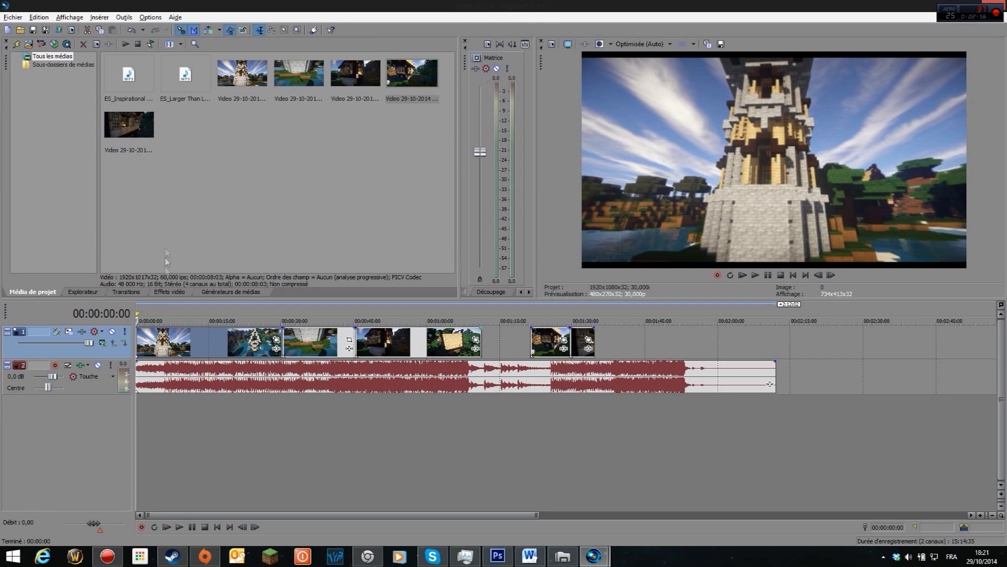
{"action": "left_click", "coordinate": [155, 321]}
{"action": "left_click", "coordinate": [169, 341]}
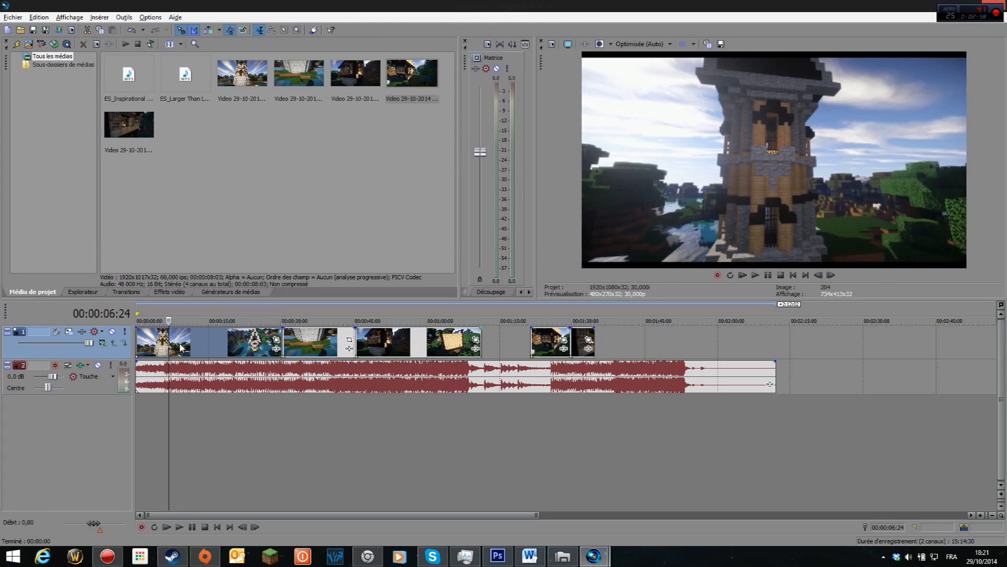
{"action": "left_click", "coordinate": [180, 344]}
{"action": "left_click", "coordinate": [164, 344]}
{"action": "key", "text": "Home"}
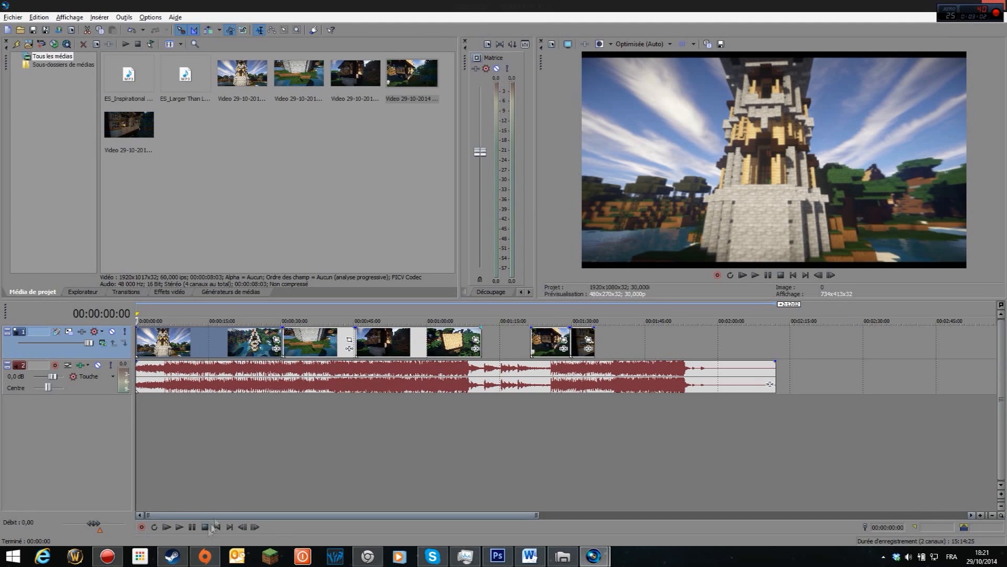
{"action": "left_click", "coordinate": [179, 527]}
{"action": "left_click", "coordinate": [192, 527]}
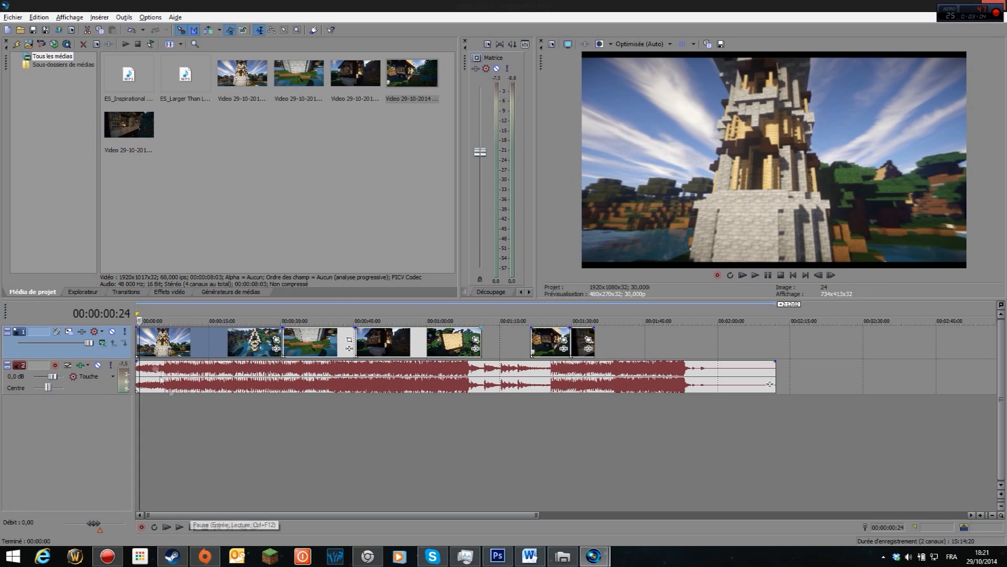
- Add a fade-in to the opening tower clip that ends at about 00:00:03:08
{"action": "scroll", "coordinate": [216, 368], "scroll_direction": "up", "scroll_amount": 4}
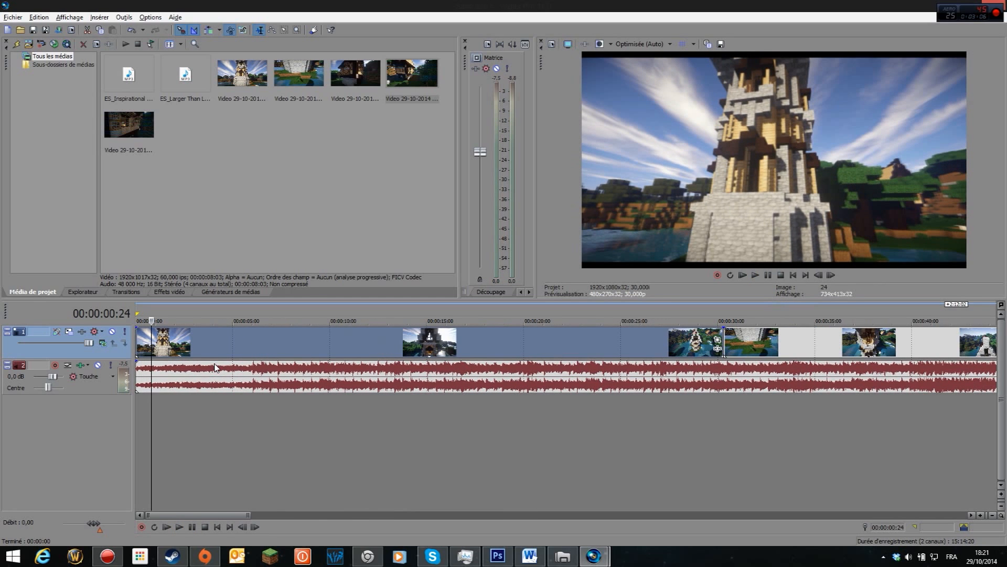
{"action": "left_click", "coordinate": [182, 338]}
{"action": "left_click", "coordinate": [226, 344]}
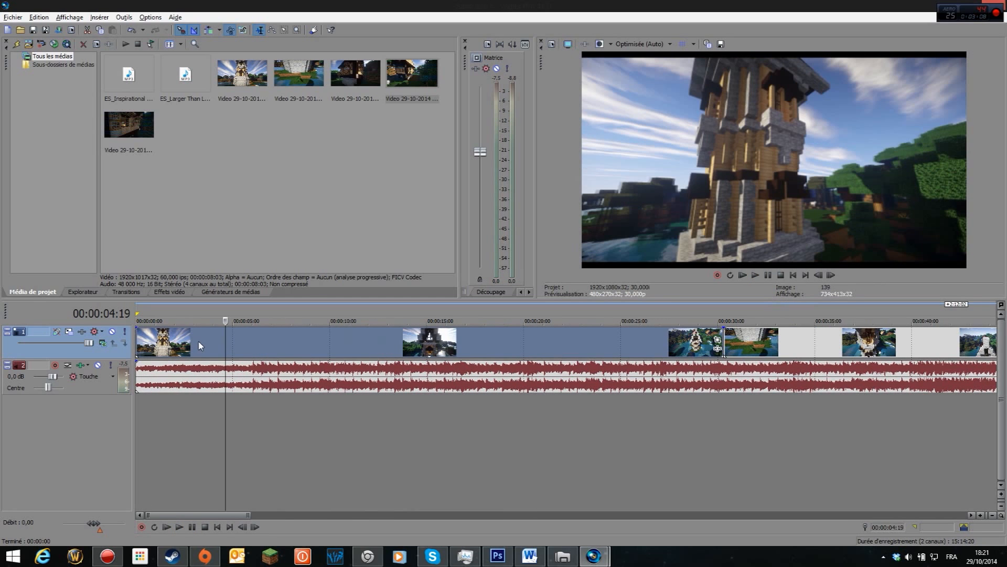
{"action": "left_click", "coordinate": [199, 345]}
{"action": "left_click_drag", "start_coordinate": [135, 329], "coordinate": [199, 331]}
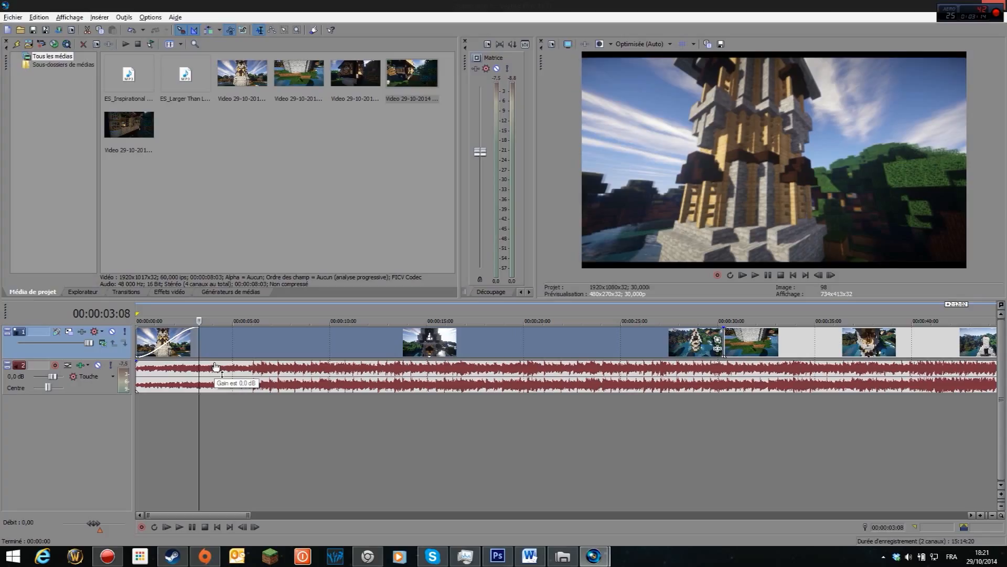
- Examine the opening footage and the music waveform at several points in the first 20 seconds of the timeline
{"action": "left_click", "coordinate": [222, 333]}
{"action": "left_click", "coordinate": [297, 345]}
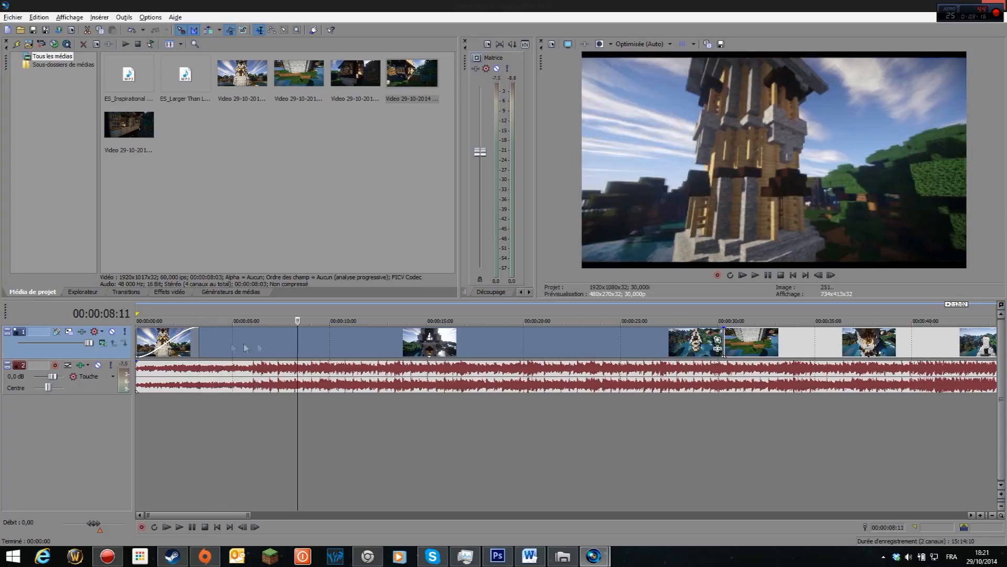
{"action": "left_click", "coordinate": [203, 344]}
{"action": "left_click", "coordinate": [199, 344]}
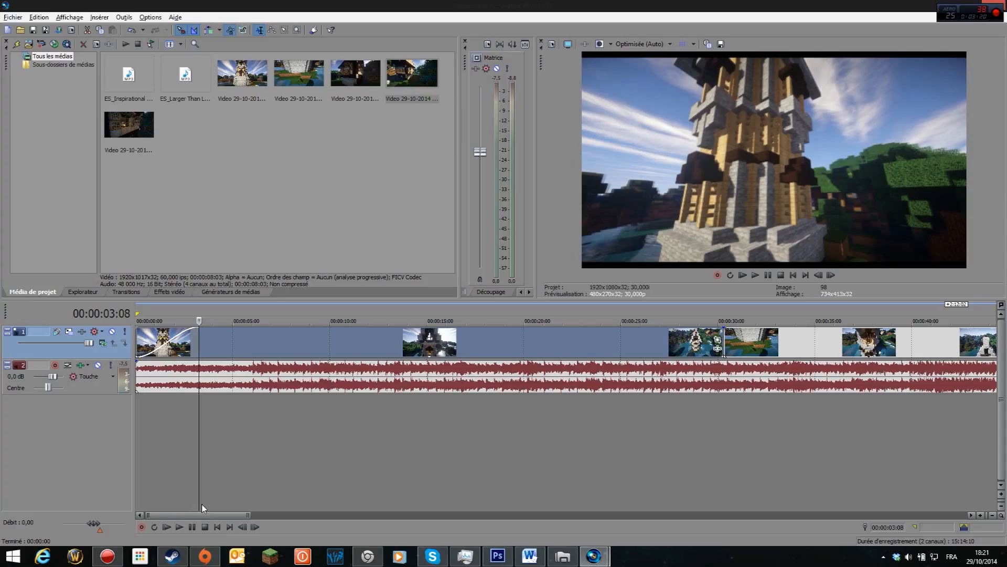
{"action": "left_click", "coordinate": [251, 377]}
{"action": "left_click", "coordinate": [331, 378]}
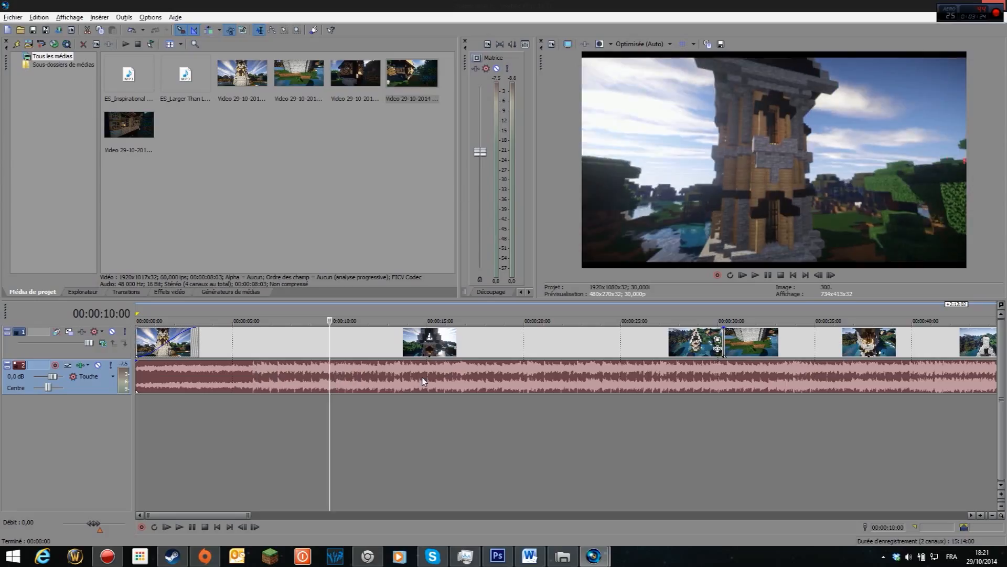
{"action": "left_click", "coordinate": [385, 371]}
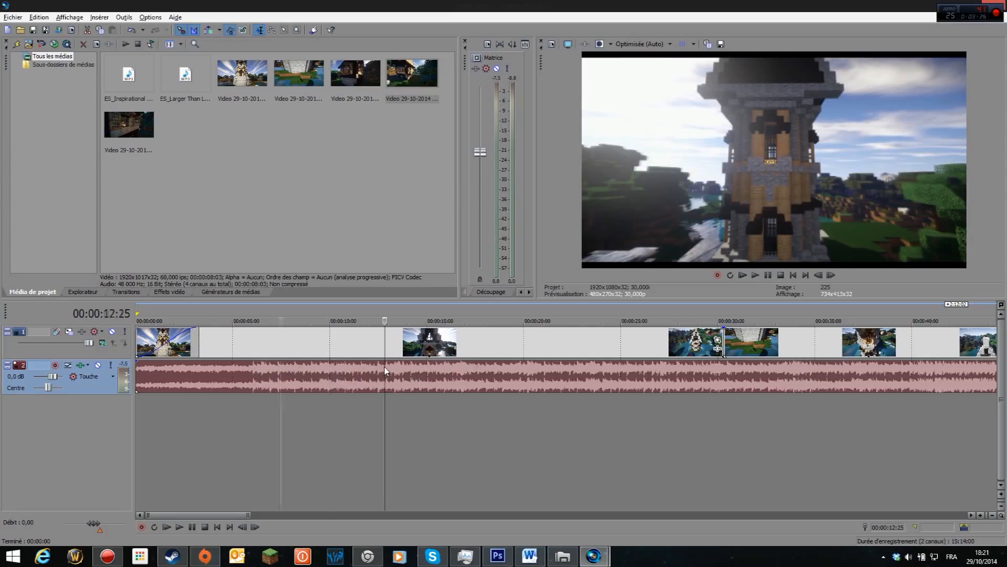
{"action": "left_click", "coordinate": [459, 371]}
{"action": "left_click", "coordinate": [508, 378]}
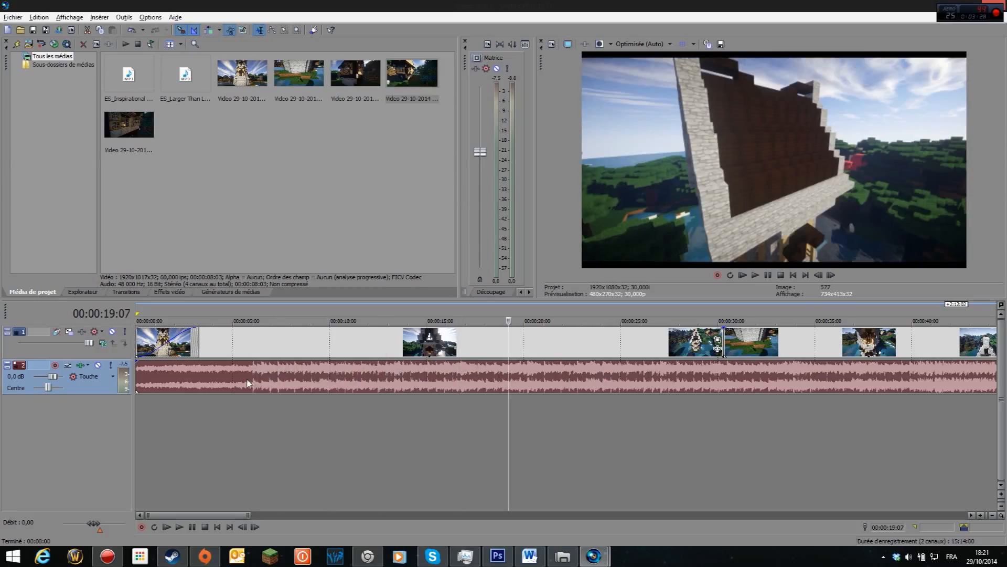
{"action": "left_click", "coordinate": [248, 383]}
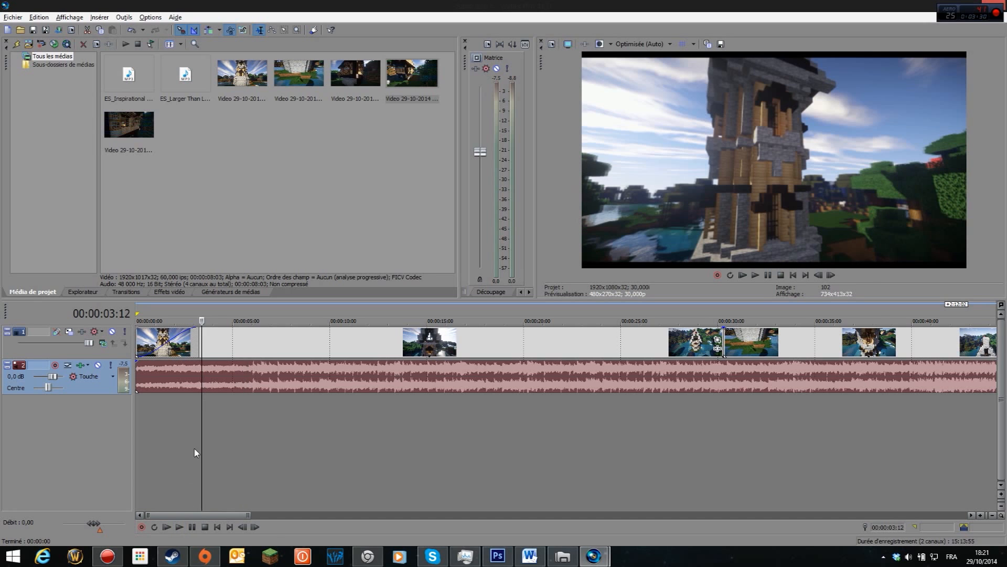
- Play the music from 00:00:03:12 to find its change near the six-second mark, and replay that passage
{"action": "left_click", "coordinate": [180, 527]}
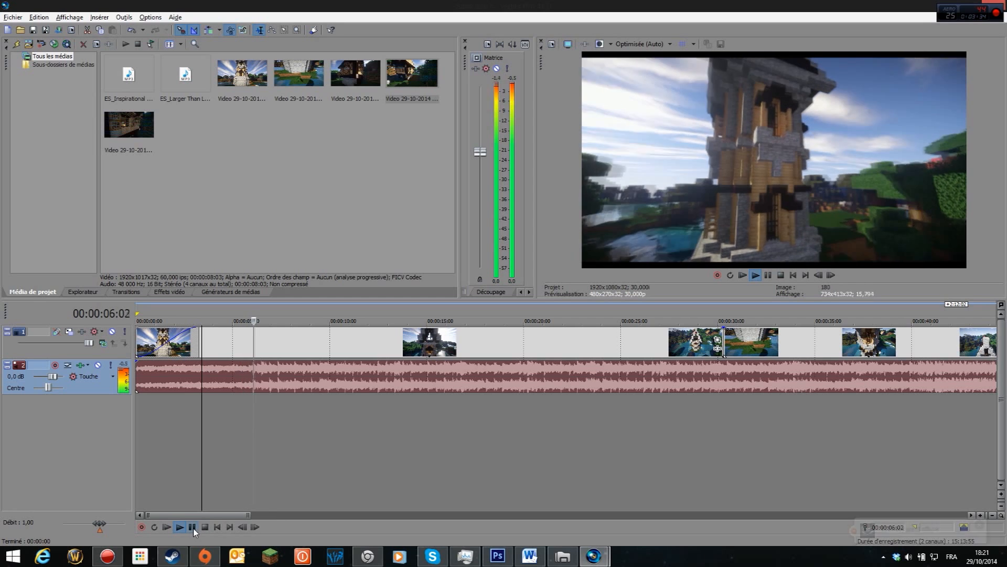
{"action": "left_click", "coordinate": [192, 527]}
{"action": "left_click", "coordinate": [257, 370]}
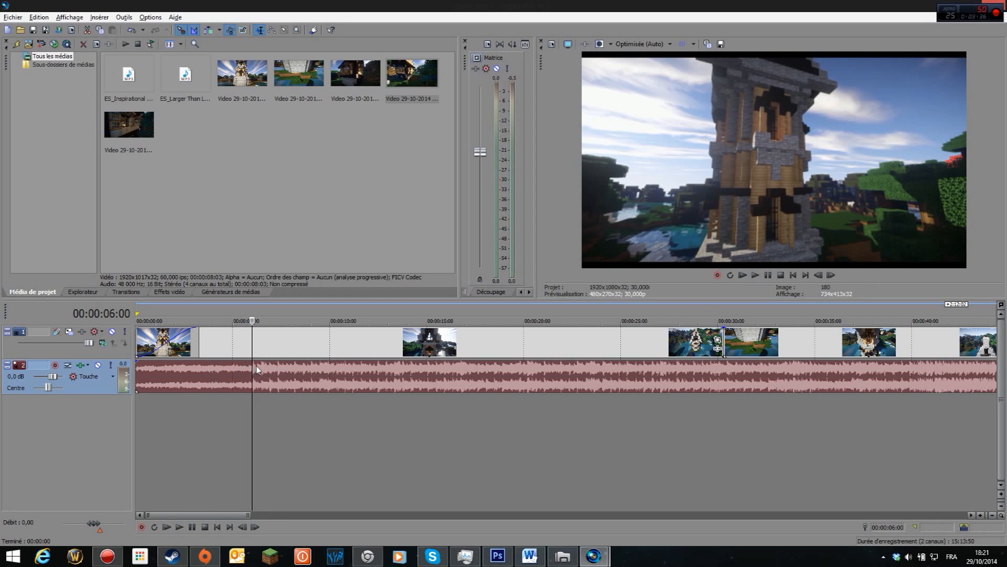
{"action": "left_click", "coordinate": [179, 527]}
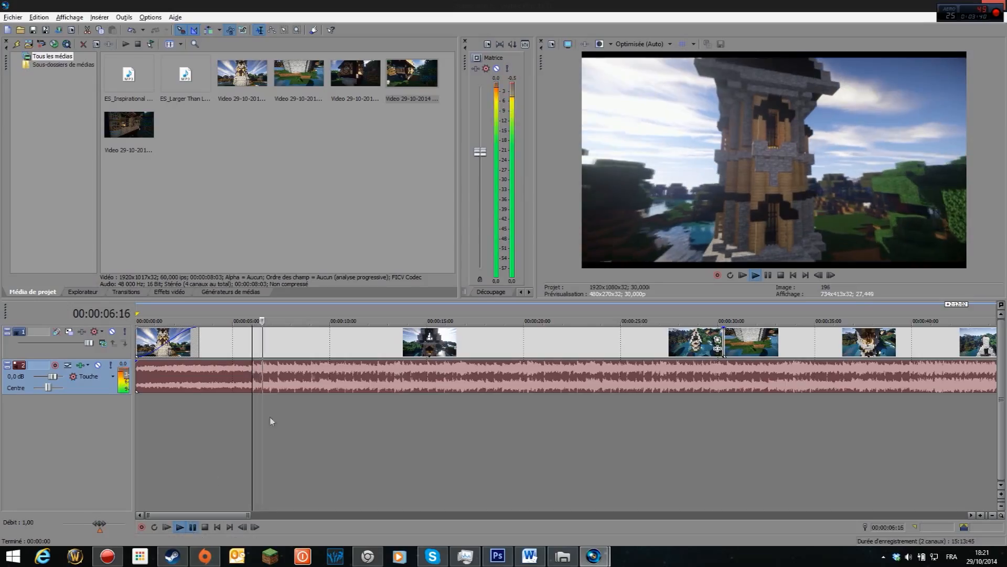
{"action": "key", "text": "space"}
- Split the opening tower clip at 00:00:06:02 on the music change, and shift its second part one second along the timeline
{"action": "left_click", "coordinate": [254, 344]}
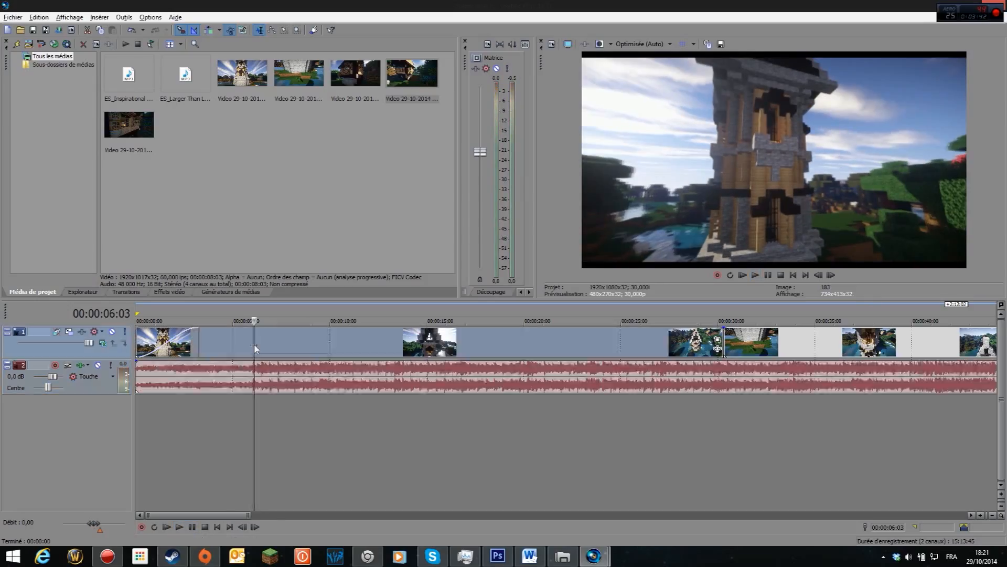
{"action": "scroll", "coordinate": [254, 344], "scroll_direction": "down", "scroll_amount": 2}
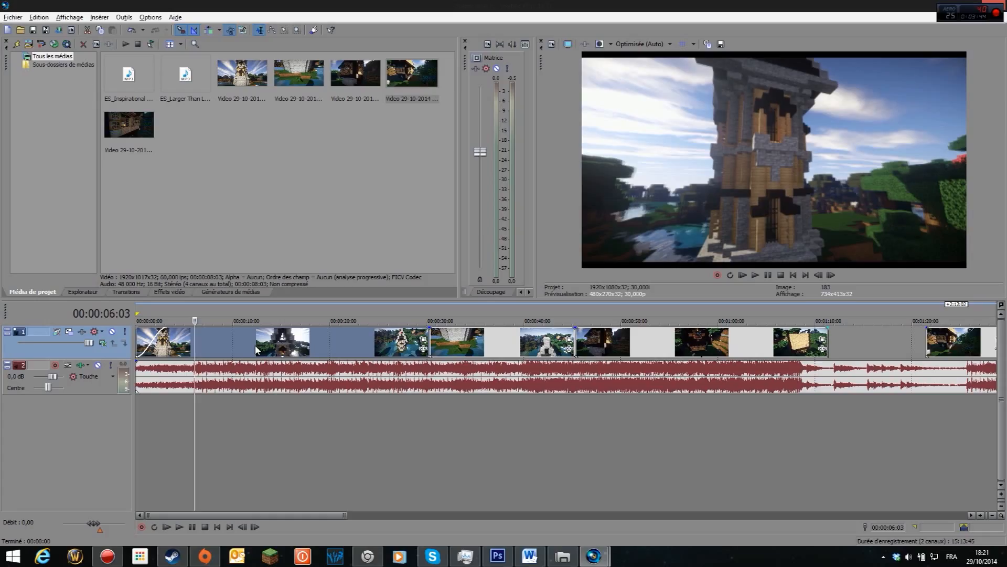
{"action": "scroll", "coordinate": [257, 349], "scroll_direction": "up", "scroll_amount": 4}
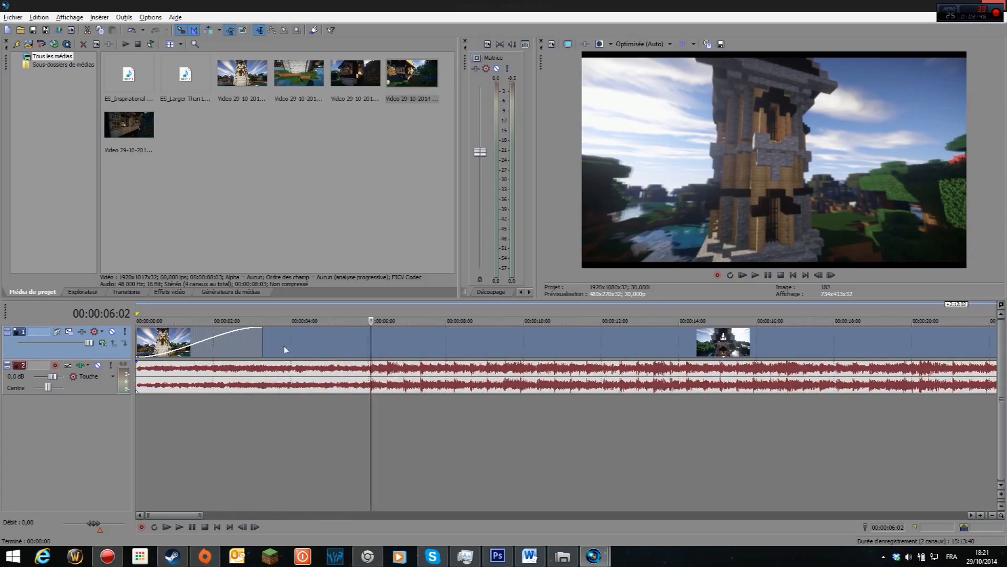
{"action": "key", "text": "Right"}
{"action": "key", "text": "Left"}
{"action": "key", "text": "Left"}
{"action": "key", "text": "Left"}
{"action": "key", "text": "Right"}
{"action": "key", "text": "Right"}
{"action": "key", "text": "Right"}
{"action": "key", "text": "Right"}
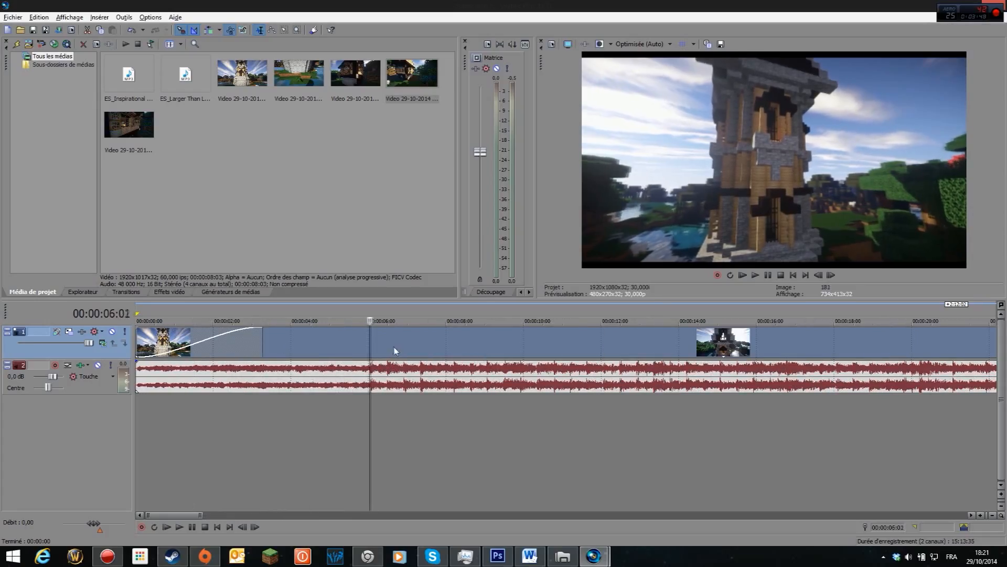
{"action": "scroll", "coordinate": [372, 341], "scroll_direction": "down", "scroll_amount": 5}
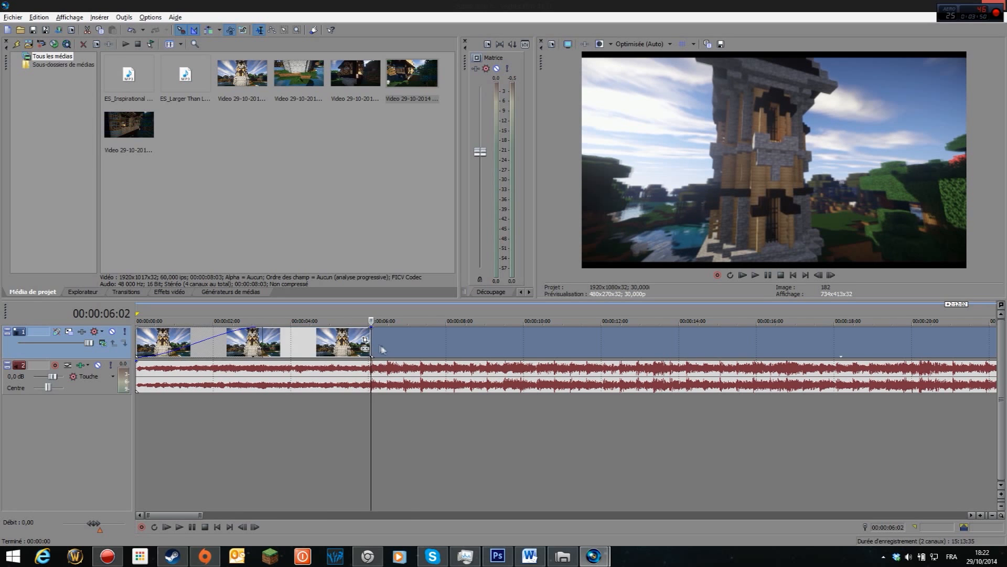
{"action": "left_click_drag", "start_coordinate": [299, 343], "coordinate": [306, 344]}
- Insert a new video track and arrange the tracks so the empty one lies directly beneath the clip track
{"action": "right_click", "coordinate": [83, 348]}
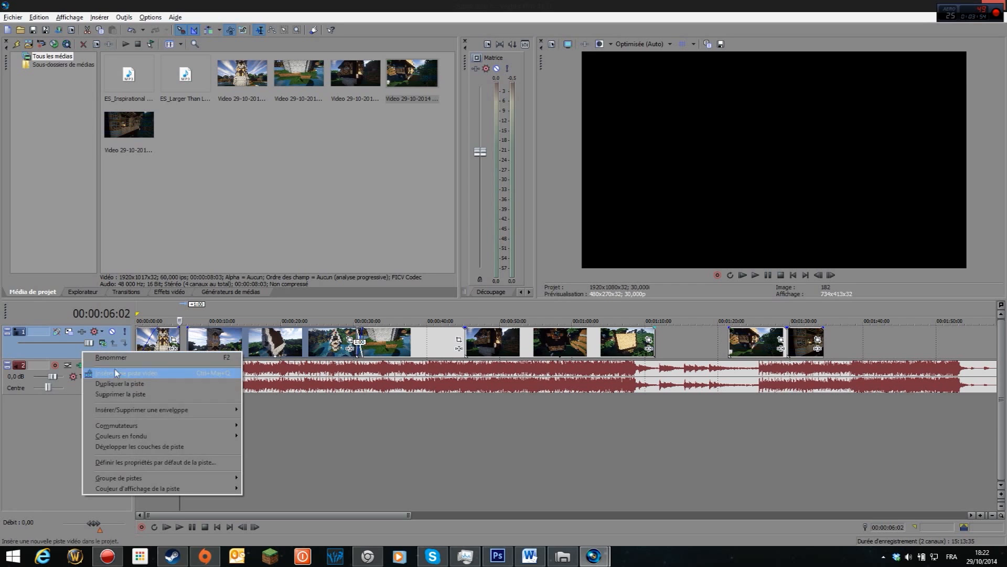
{"action": "left_click", "coordinate": [221, 375]}
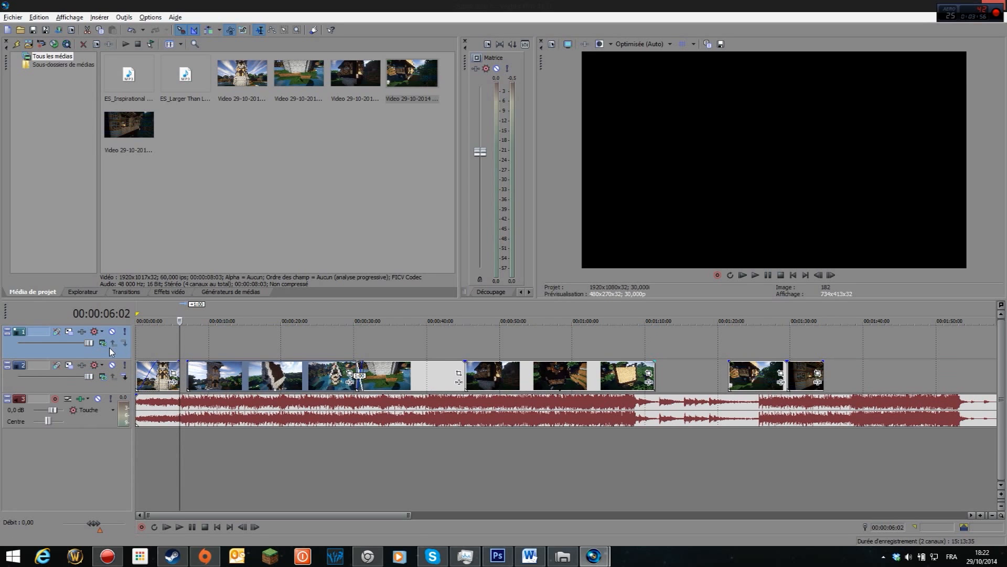
{"action": "left_click", "coordinate": [94, 385]}
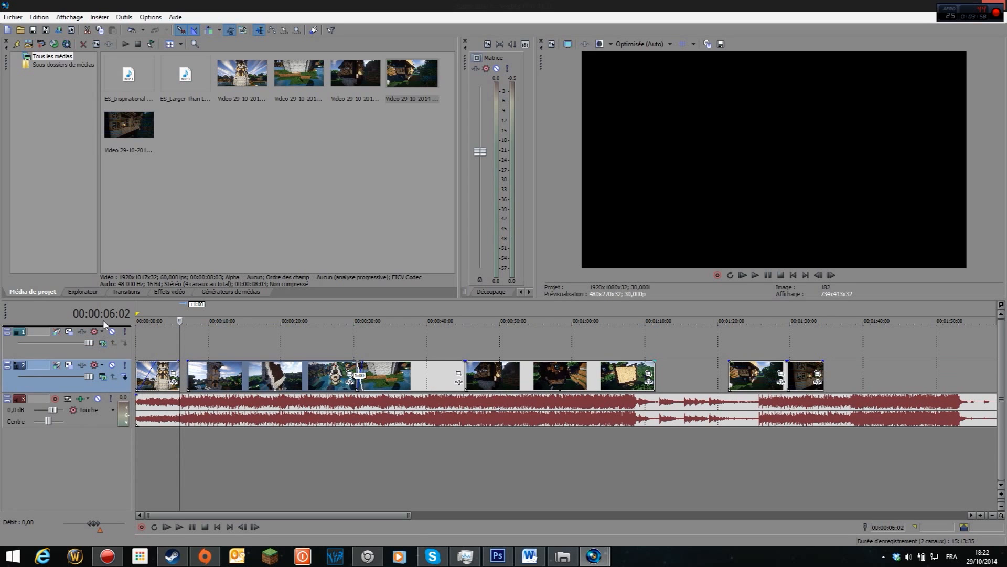
{"action": "left_click_drag", "start_coordinate": [104, 326], "coordinate": [329, 393]}
- Move the second part of the tower clip to the lower video track, and bring the following clip against the cut at 00:00:06:02
{"action": "left_click_drag", "start_coordinate": [244, 344], "coordinate": [373, 378]}
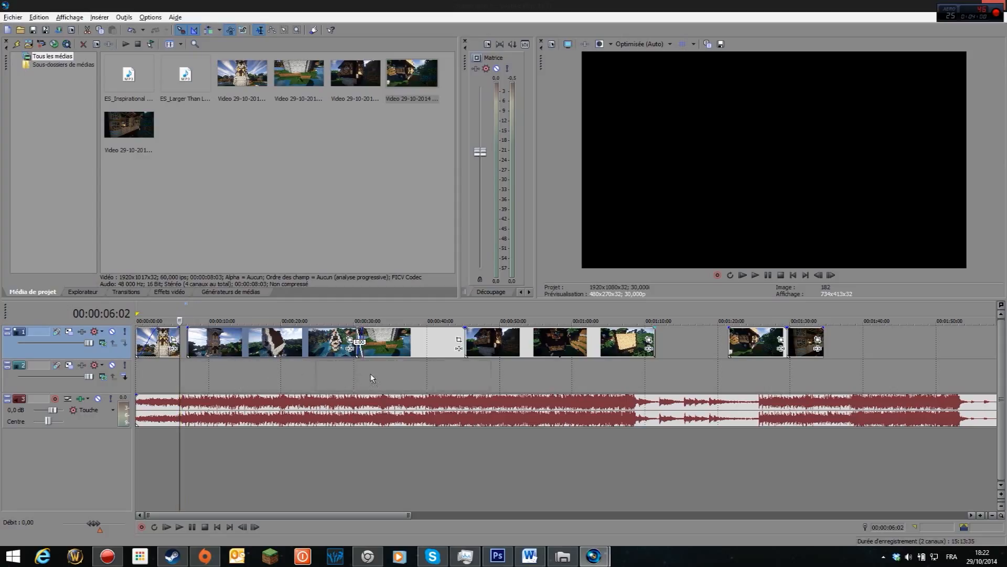
{"action": "left_click_drag", "start_coordinate": [373, 344], "coordinate": [199, 347]}
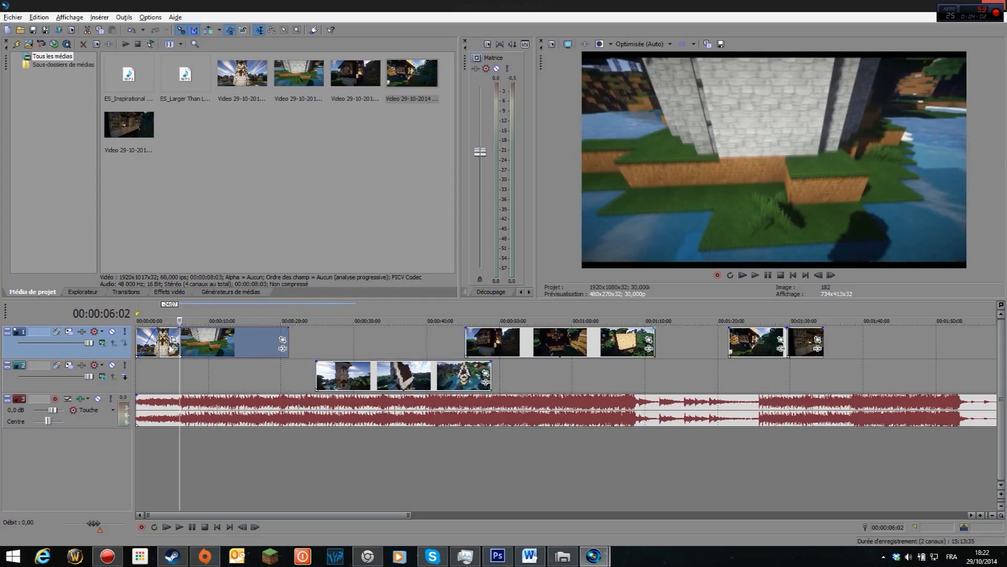
- Play the timeline from inside the opening clip across the cut to the second clip
{"action": "left_click", "coordinate": [162, 350]}
{"action": "left_click", "coordinate": [168, 527]}
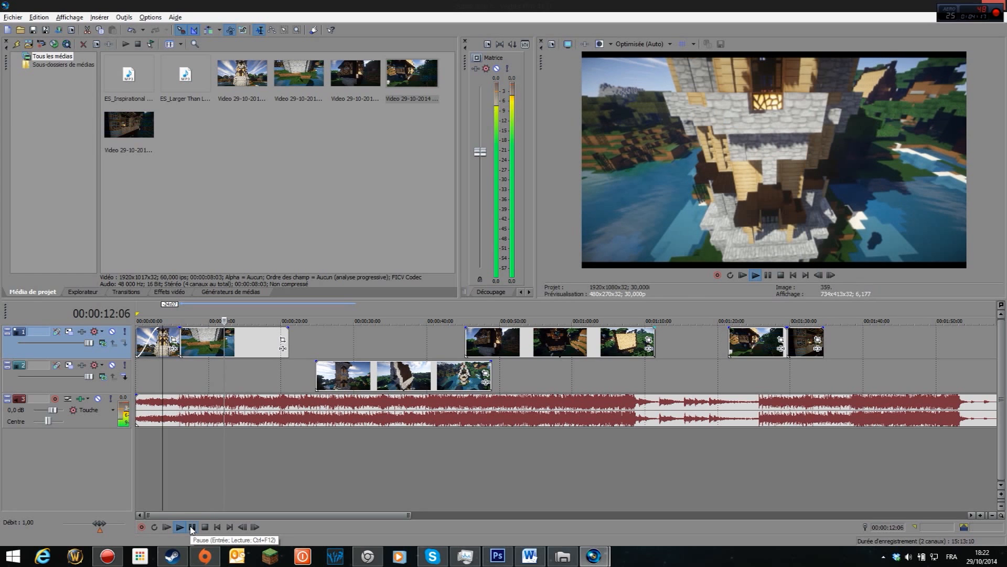
{"action": "left_click", "coordinate": [191, 527]}
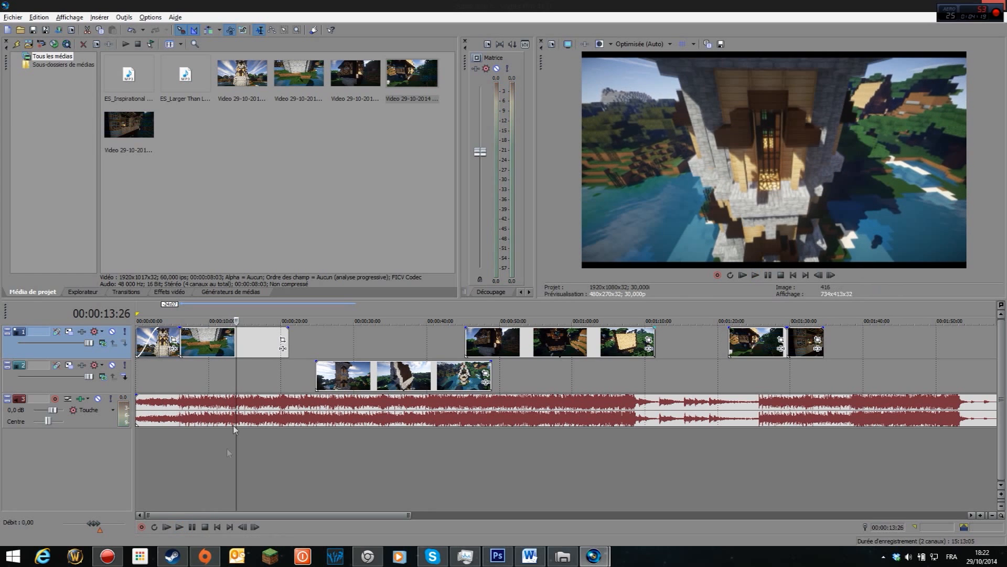
- Play the music between about 00:00:10 and 00:00:15 to locate the next beat for a cut
{"action": "left_click", "coordinate": [226, 418]}
{"action": "scroll", "coordinate": [226, 418], "scroll_direction": "up", "scroll_amount": 1}
{"action": "scroll", "coordinate": [225, 417], "scroll_direction": "up", "scroll_amount": 1}
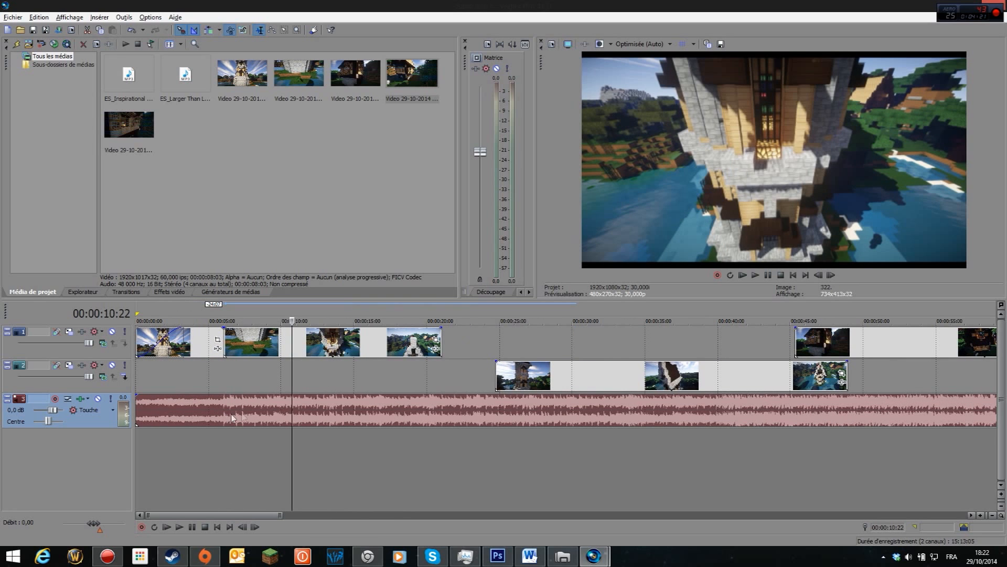
{"action": "key", "text": "space"}
{"action": "left_click", "coordinate": [179, 527]}
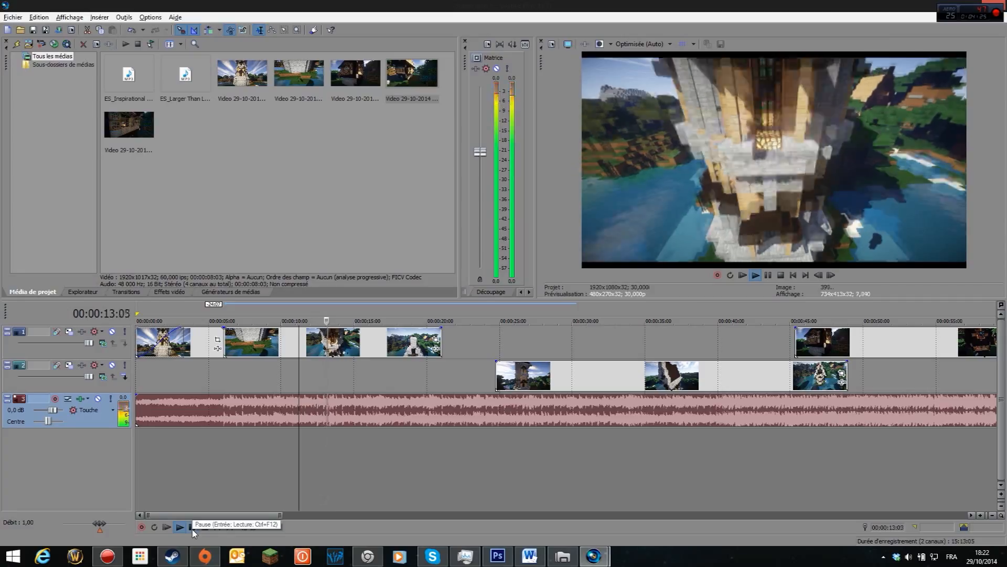
{"action": "left_click", "coordinate": [192, 527]}
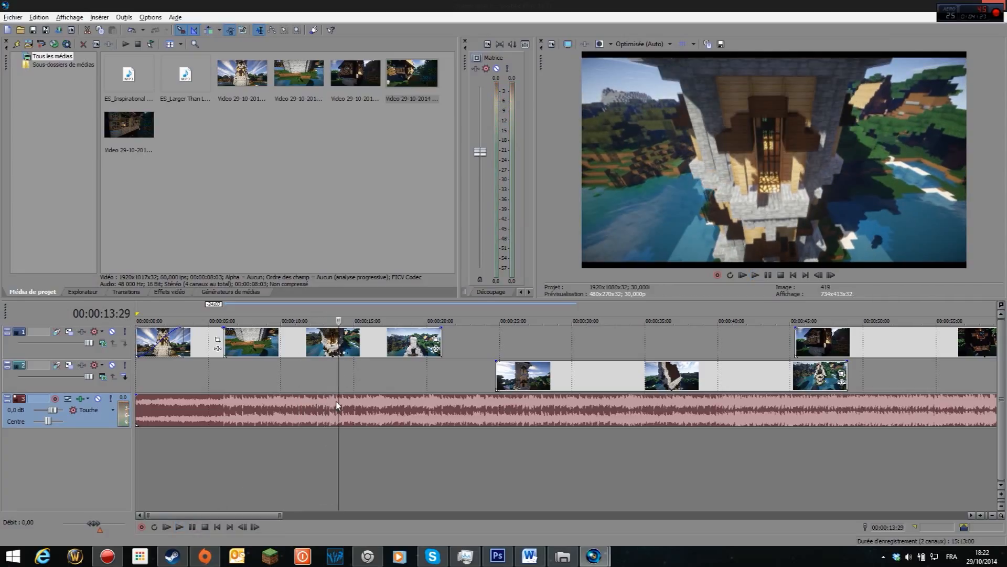
{"action": "left_click", "coordinate": [335, 344]}
{"action": "left_click", "coordinate": [179, 527]}
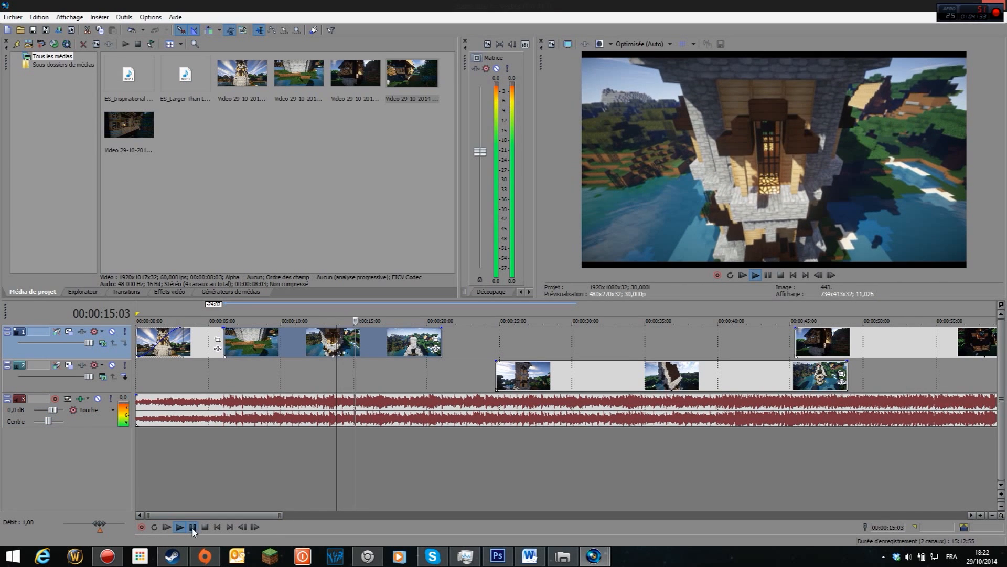
{"action": "left_click", "coordinate": [192, 527]}
- Split the tower clip on the upper video track on the beat at 00:00:13:23
{"action": "left_click", "coordinate": [335, 409]}
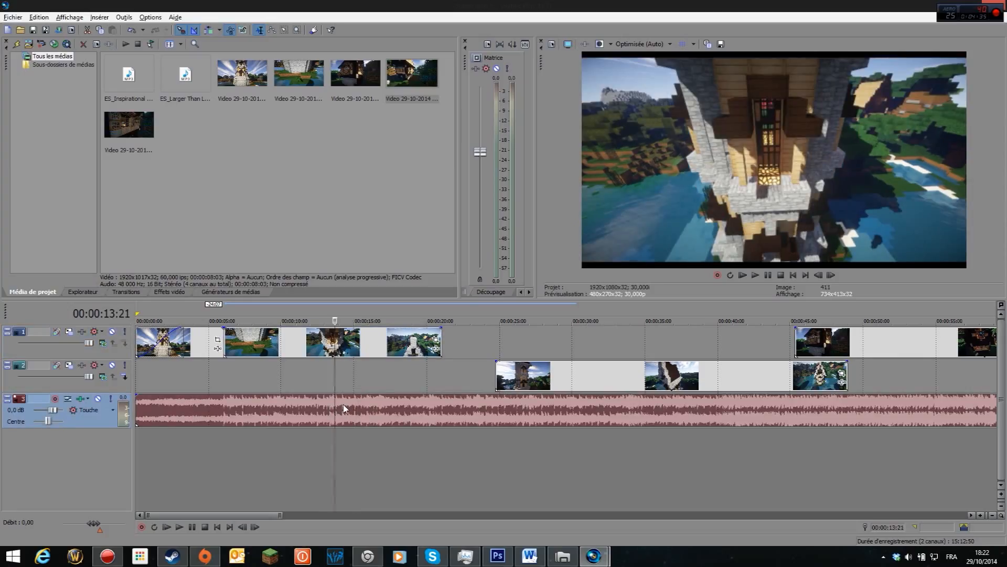
{"action": "key", "text": "Right"}
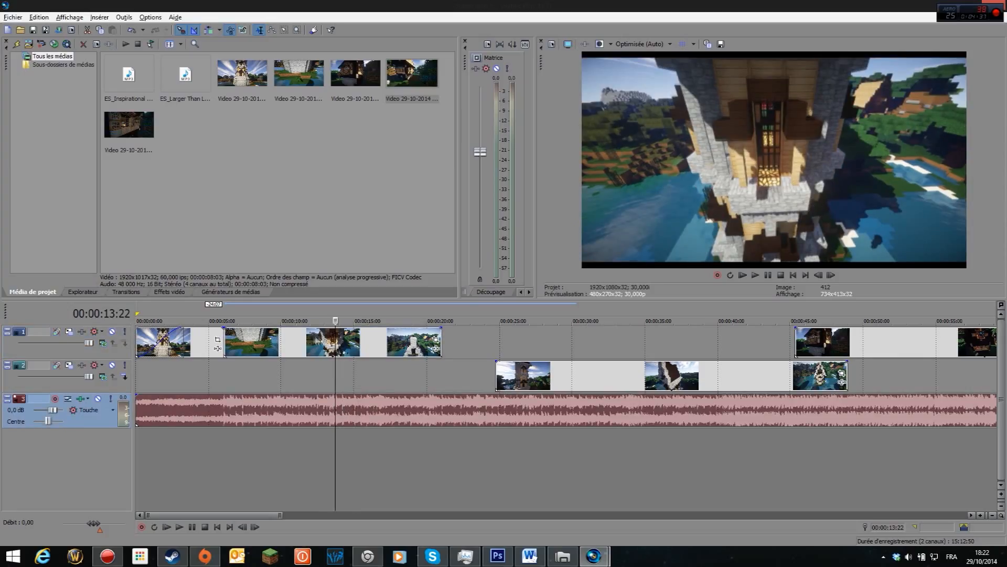
{"action": "left_click", "coordinate": [334, 343]}
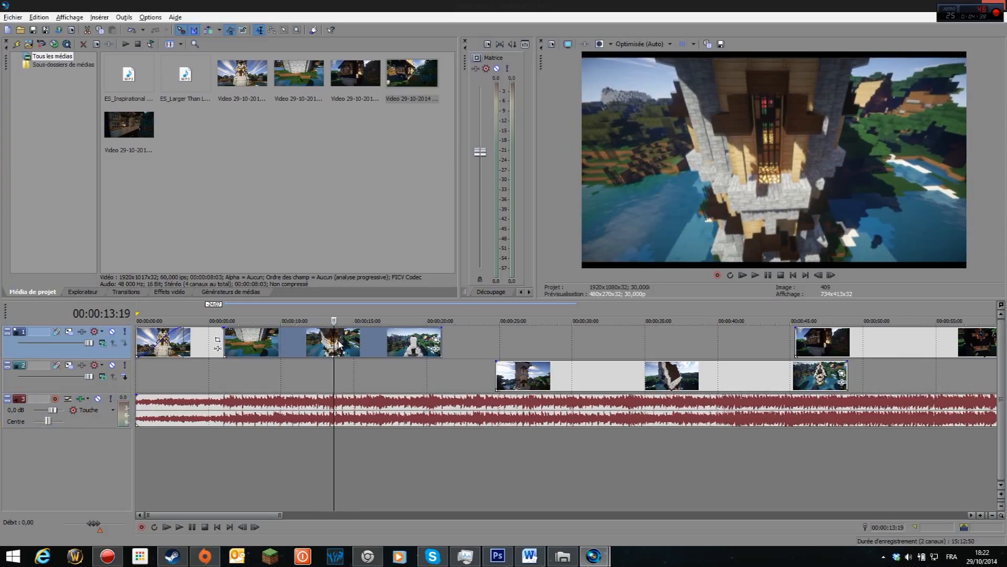
{"action": "key", "text": "Right"}
{"action": "key", "text": "Right"}
{"action": "key", "text": "Right"}
{"action": "key", "text": "Right"}
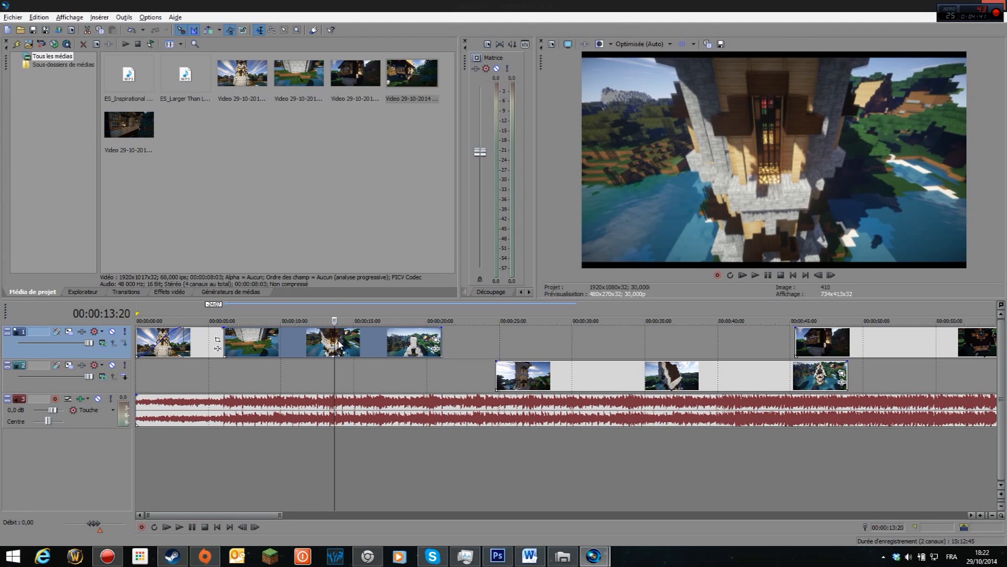
{"action": "key", "text": "s"}
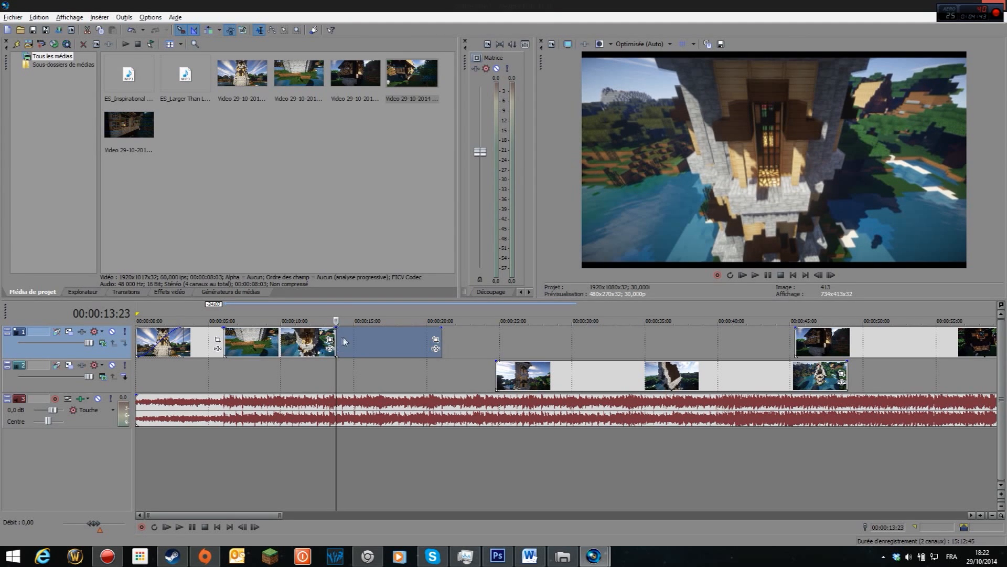
- Move the second part of the split clip to the lower video track, and bring the lower-track tower clip up against the cut at 00:00:13:23
{"action": "left_click_drag", "start_coordinate": [400, 350], "coordinate": [599, 344]}
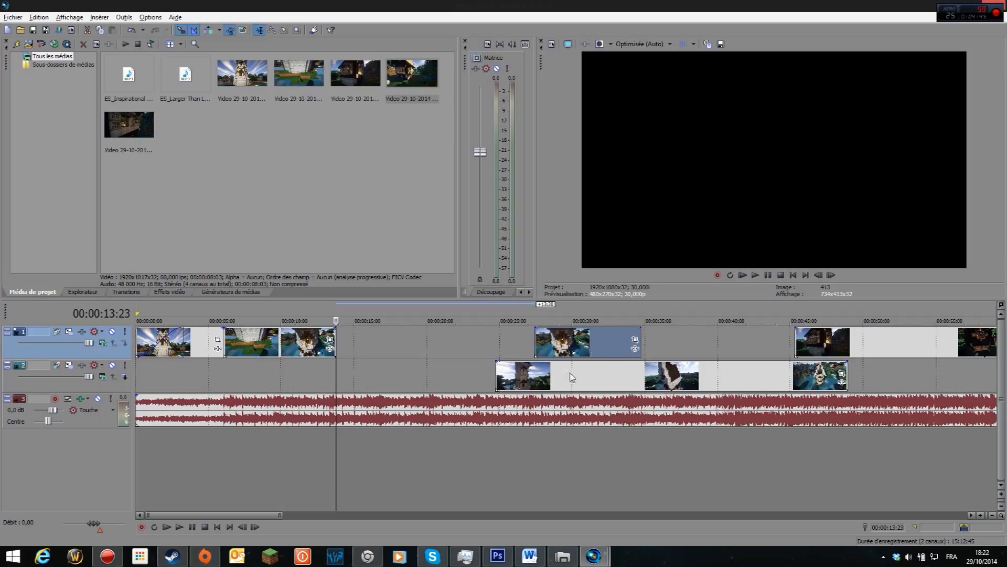
{"action": "left_click_drag", "start_coordinate": [571, 376], "coordinate": [412, 376]}
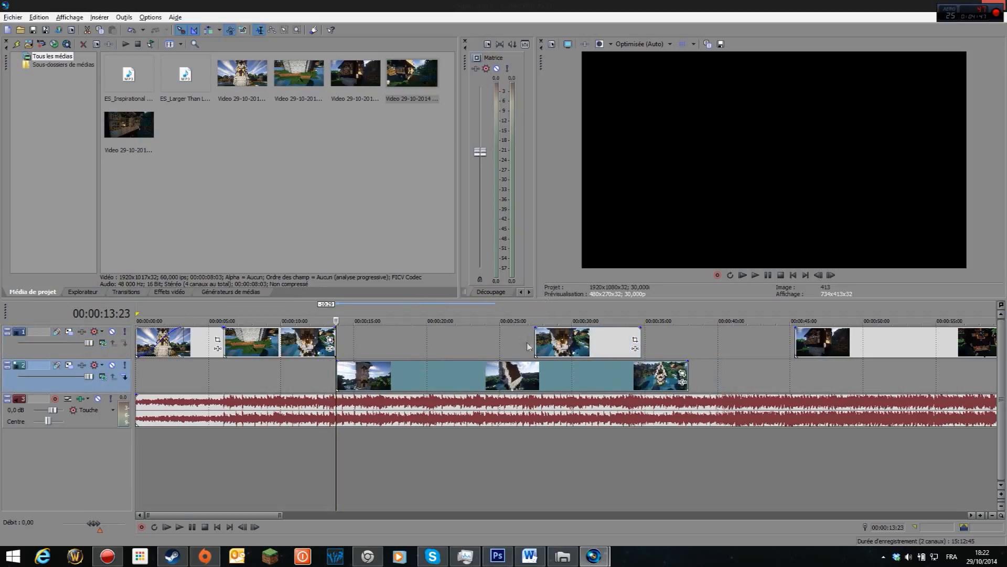
{"action": "left_click_drag", "start_coordinate": [539, 345], "coordinate": [515, 344]}
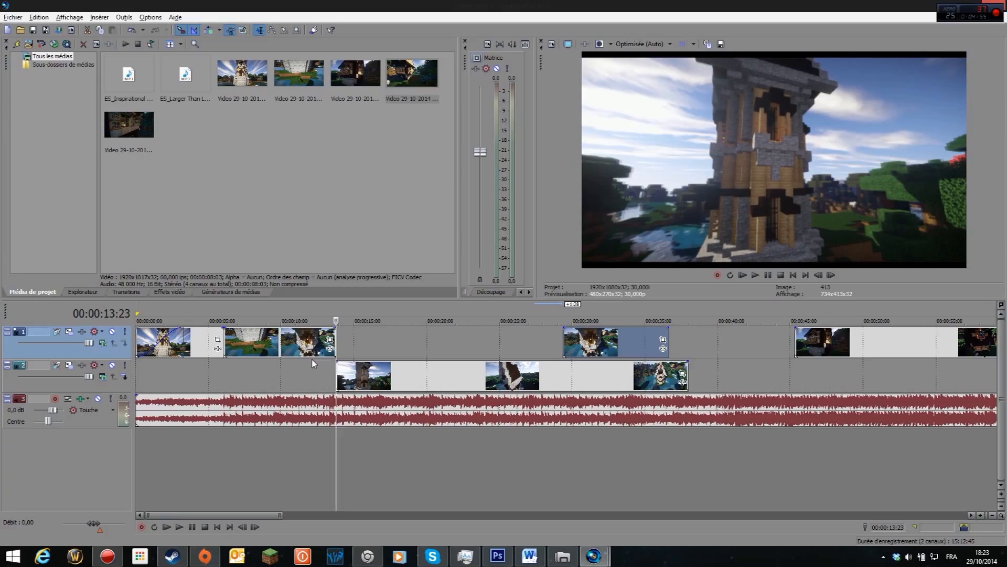
{"action": "left_click", "coordinate": [367, 375]}
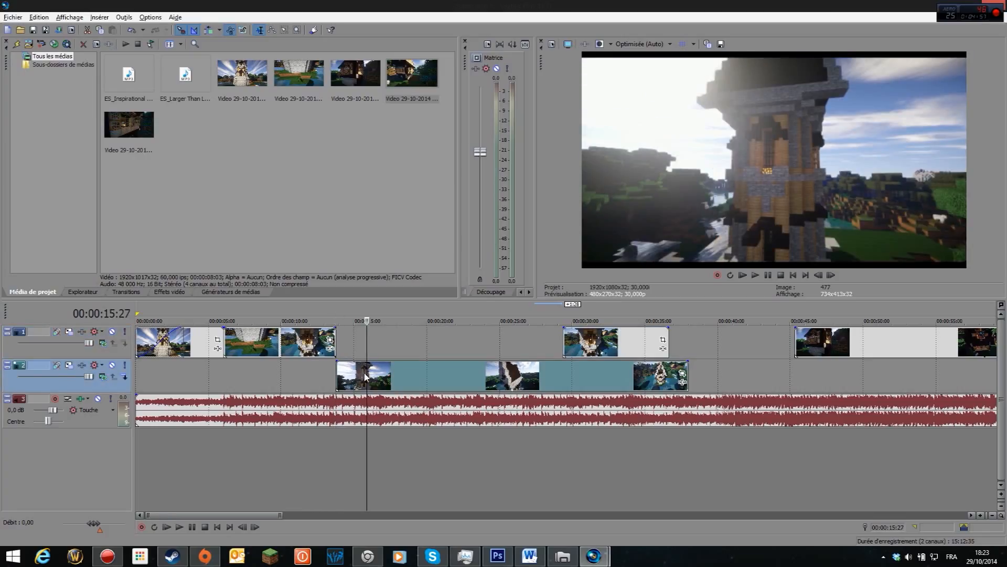
{"action": "left_click_drag", "start_coordinate": [365, 375], "coordinate": [366, 341]}
{"action": "left_click", "coordinate": [615, 382]}
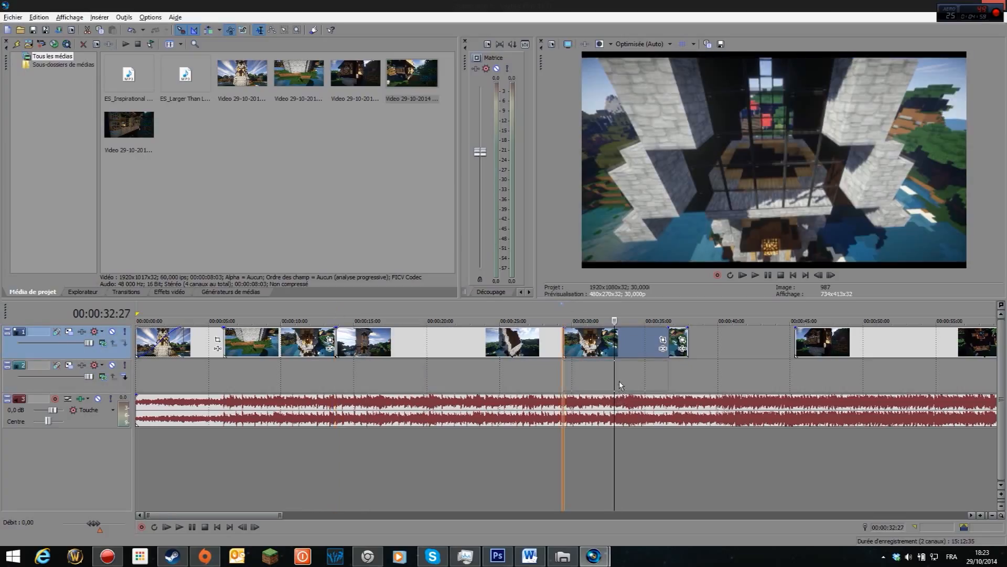
{"action": "left_click_drag", "start_coordinate": [620, 385], "coordinate": [619, 385]}
- Play the timeline from the cut at 00:00:13:23, and again from 00:00:09:11 across that cut
{"action": "left_click", "coordinate": [339, 341]}
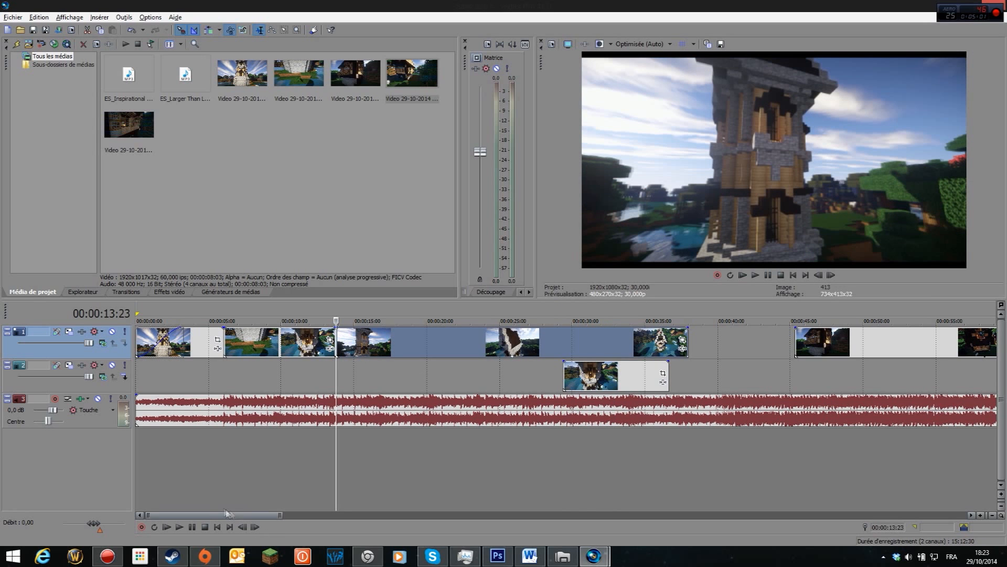
{"action": "left_click", "coordinate": [180, 527]}
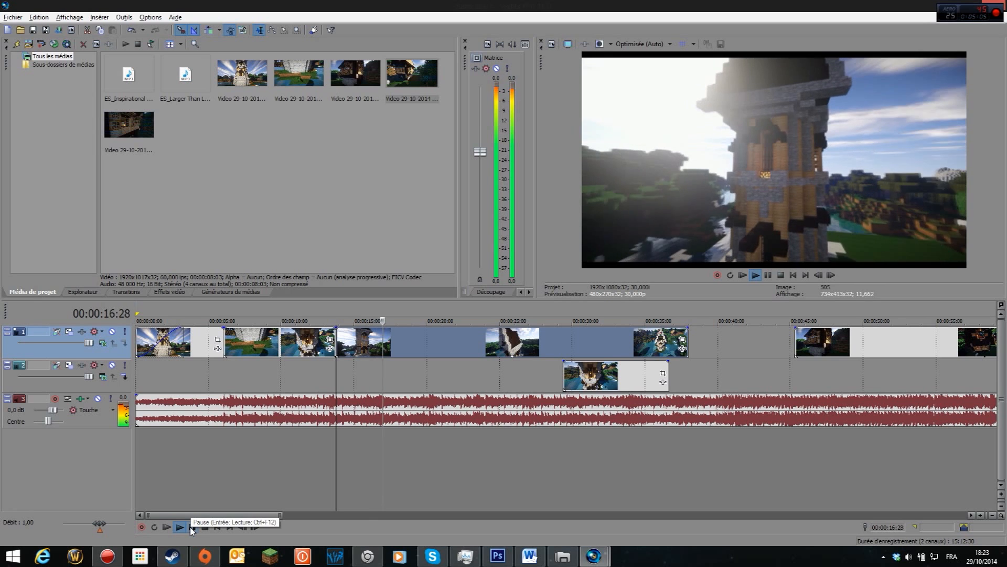
{"action": "left_click", "coordinate": [193, 527]}
{"action": "left_click", "coordinate": [272, 344]}
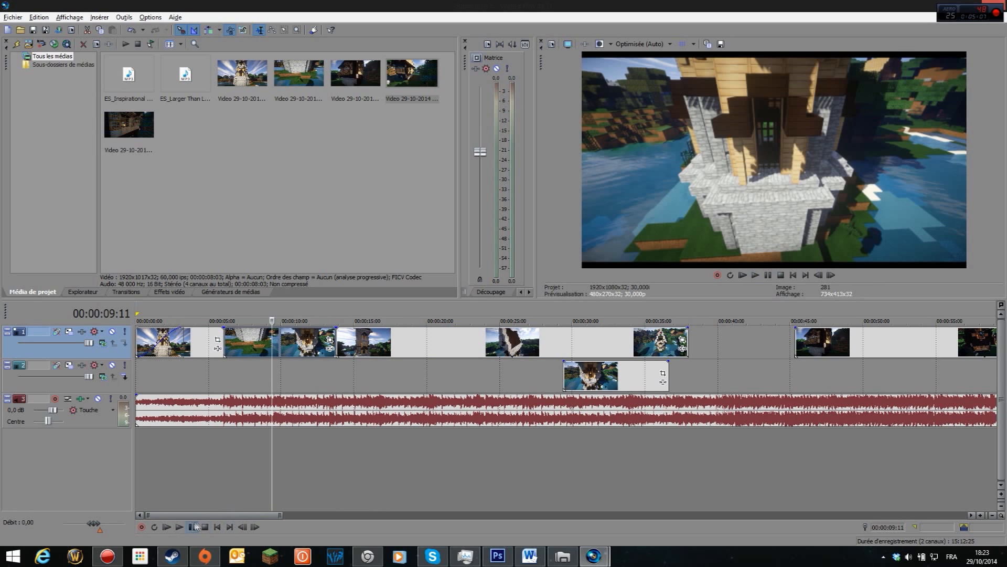
{"action": "left_click", "coordinate": [193, 527]}
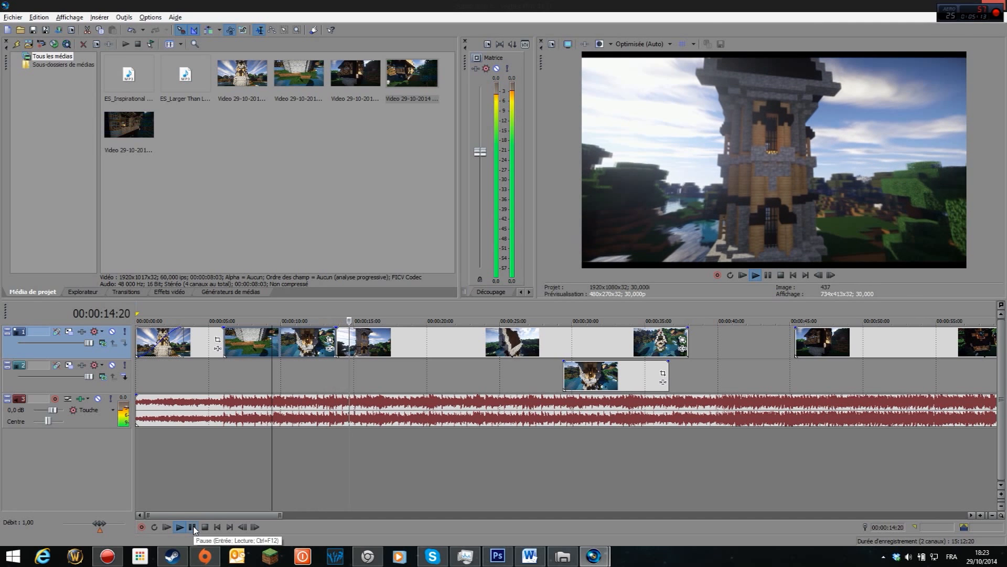
{"action": "left_click", "coordinate": [193, 527]}
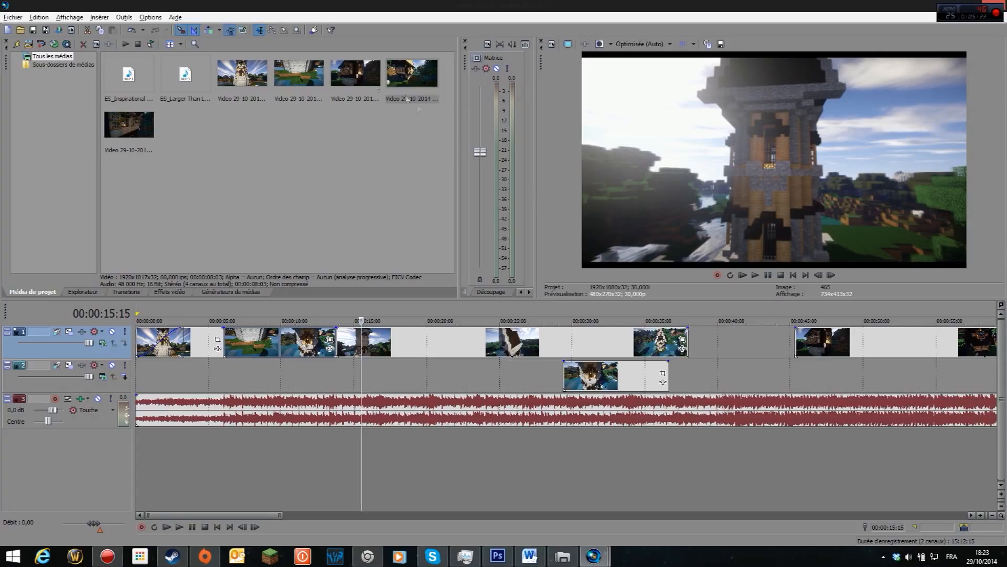
- Examine the tower clip after the 00:00:13:23 cut at several points up to about 00:00:25
{"action": "left_click", "coordinate": [372, 340]}
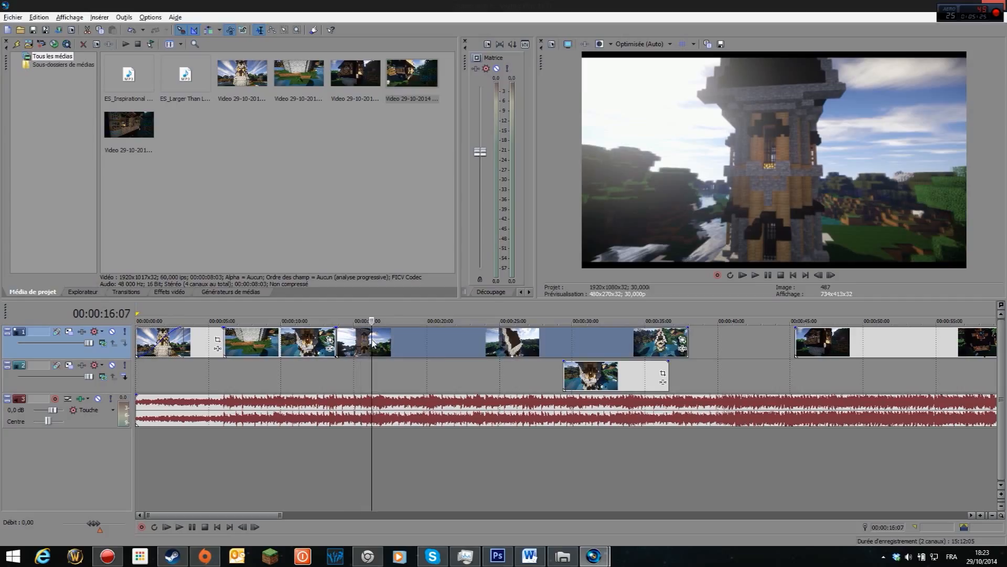
{"action": "left_click", "coordinate": [343, 351]}
{"action": "left_click", "coordinate": [387, 351]}
{"action": "left_click", "coordinate": [441, 349]}
{"action": "left_click", "coordinate": [495, 351]}
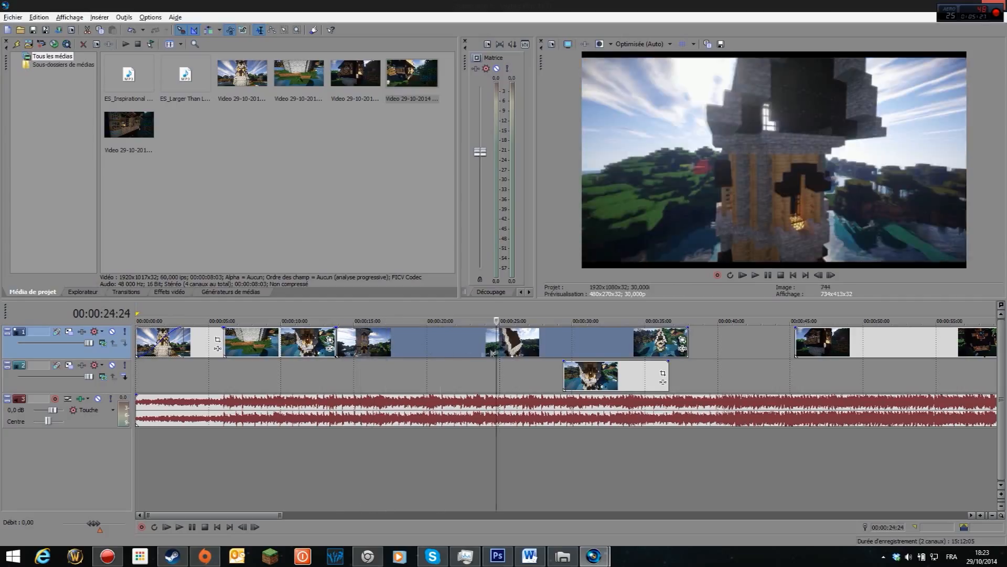
{"action": "left_click", "coordinate": [395, 353]}
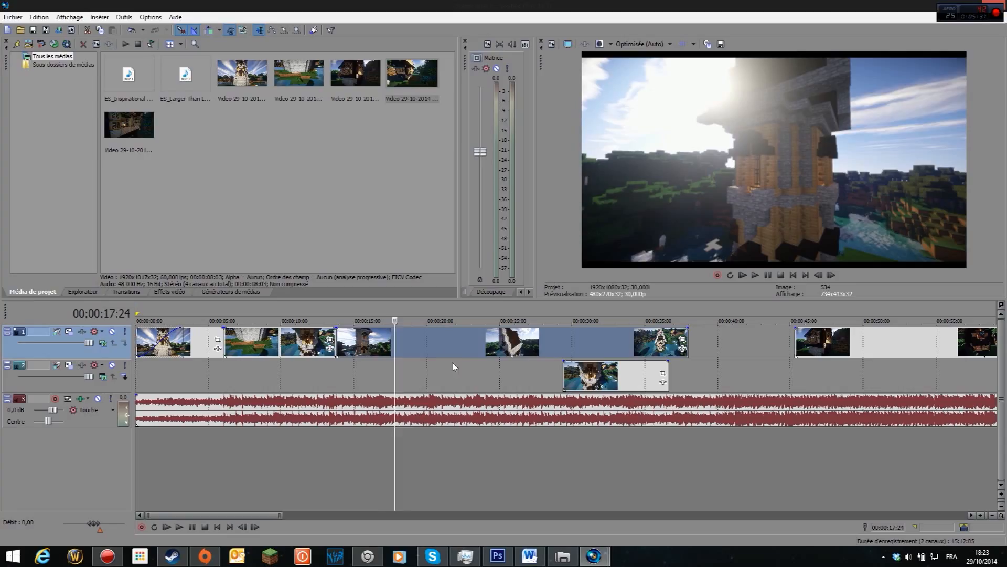
{"action": "left_click", "coordinate": [373, 347]}
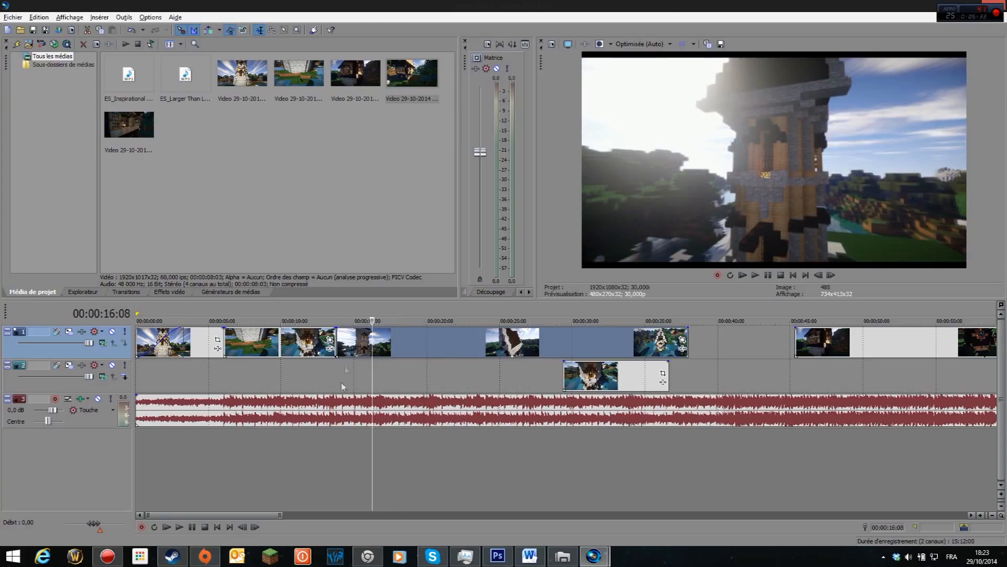
{"action": "left_click", "coordinate": [318, 339]}
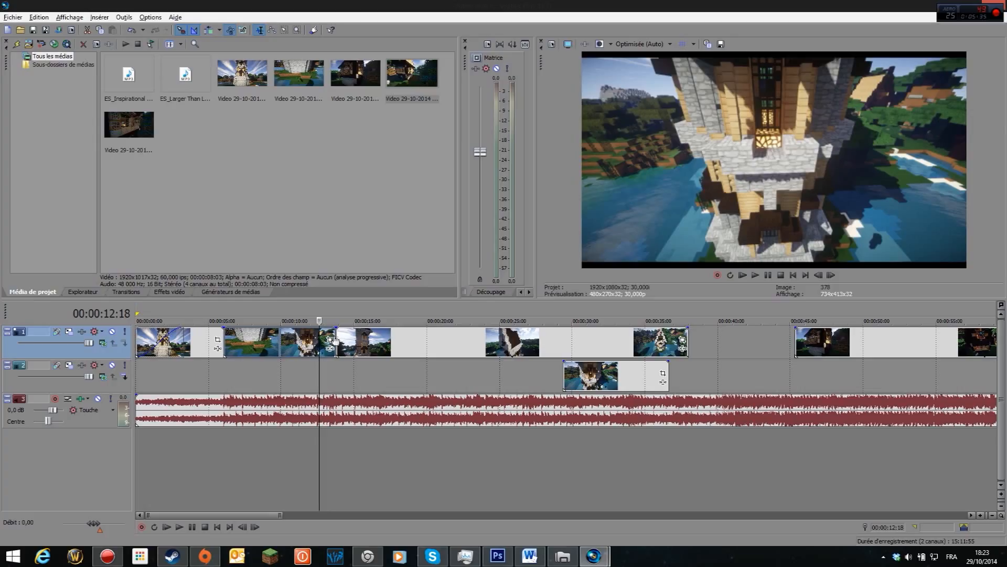
- Play the timeline from the cut at 00:00:13:23 and replay the music around 00:00:20 to locate the next beat
{"action": "left_click", "coordinate": [336, 334]}
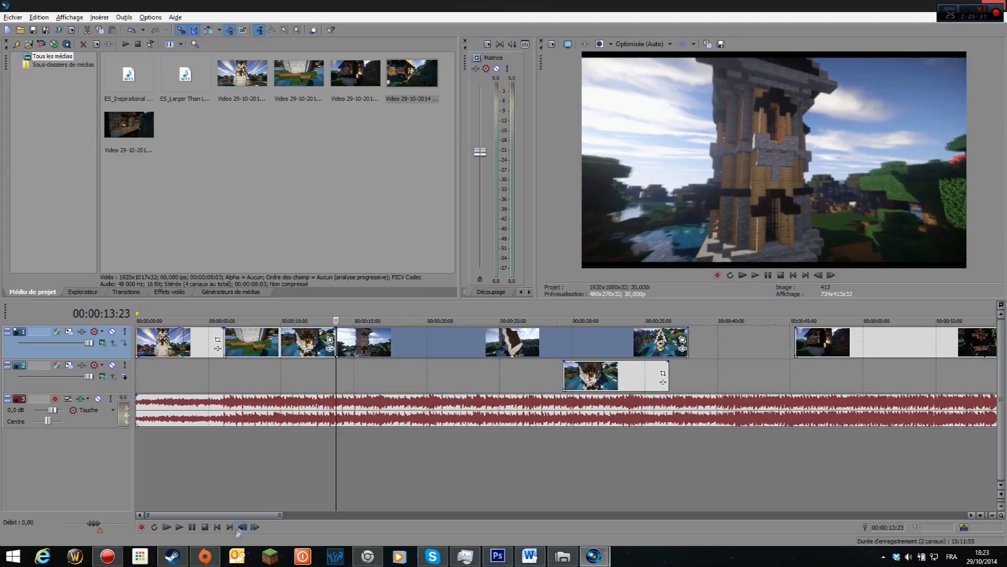
{"action": "left_click", "coordinate": [184, 527]}
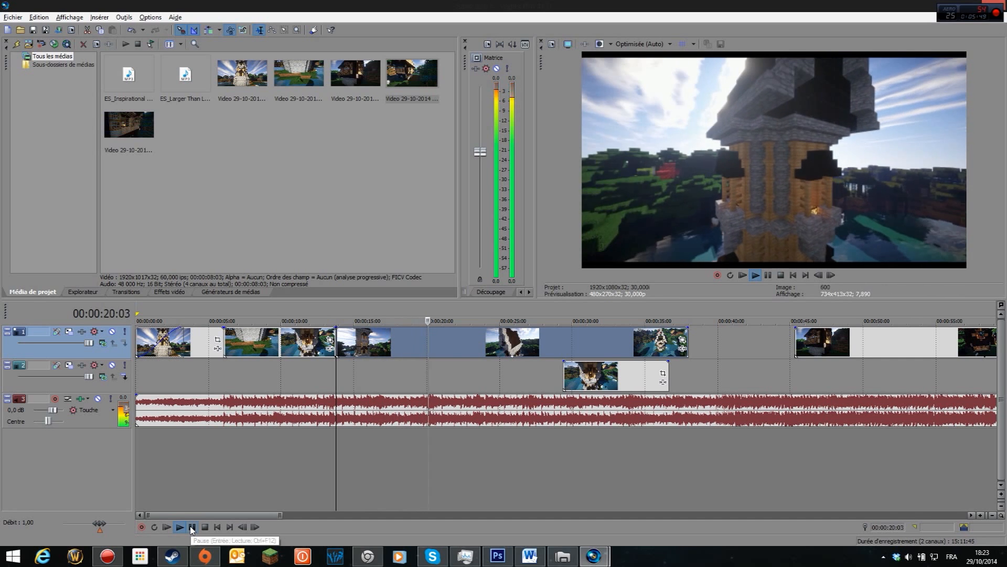
{"action": "left_click", "coordinate": [192, 527]}
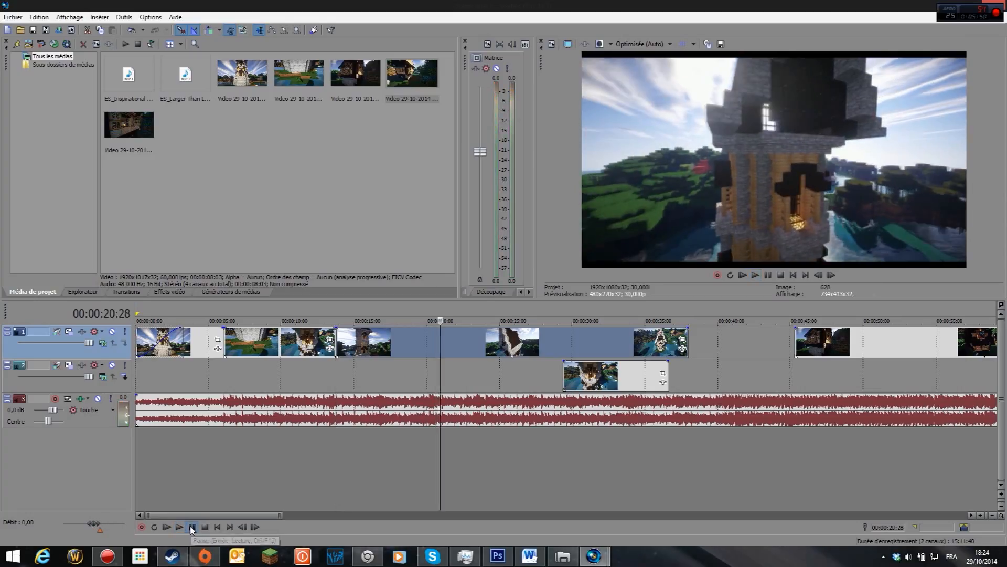
{"action": "left_click", "coordinate": [431, 398]}
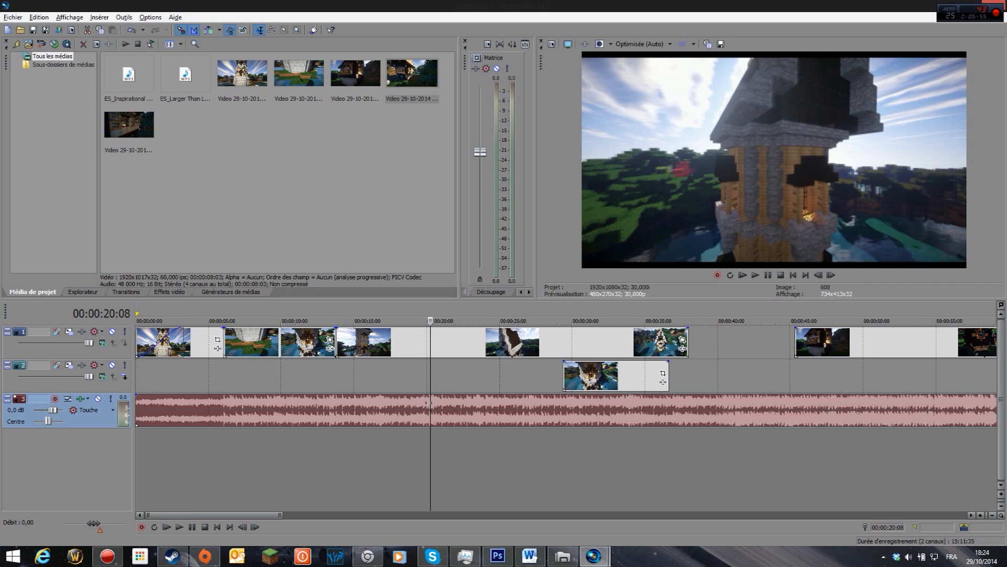
{"action": "left_click", "coordinate": [182, 528]}
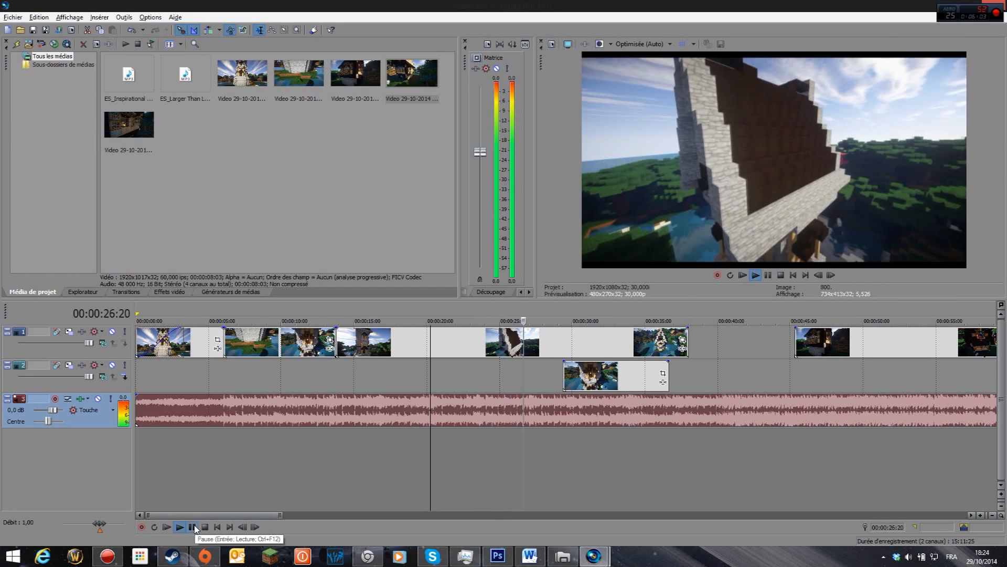
{"action": "left_click", "coordinate": [193, 526]}
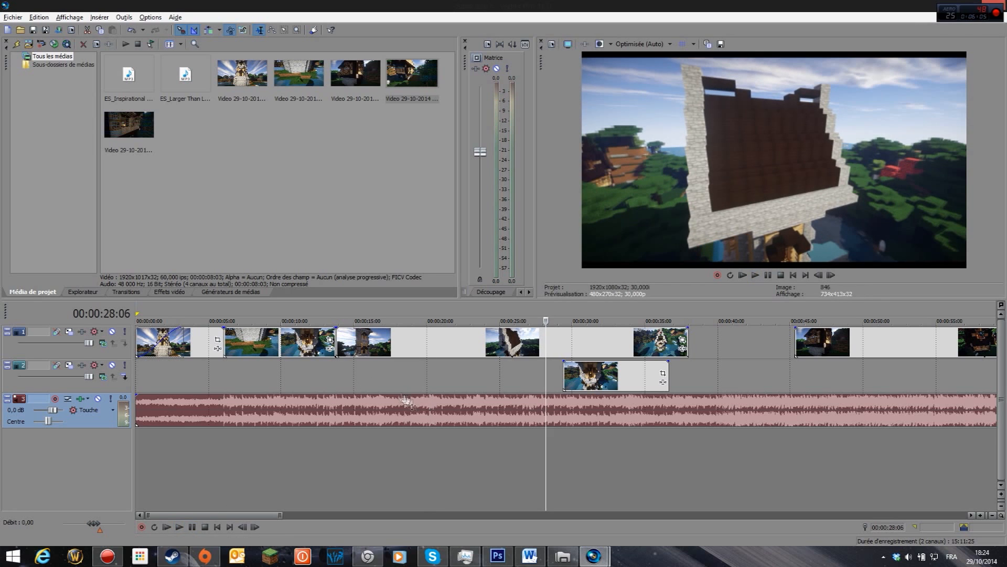
{"action": "left_click", "coordinate": [430, 402]}
{"action": "left_click", "coordinate": [179, 527]}
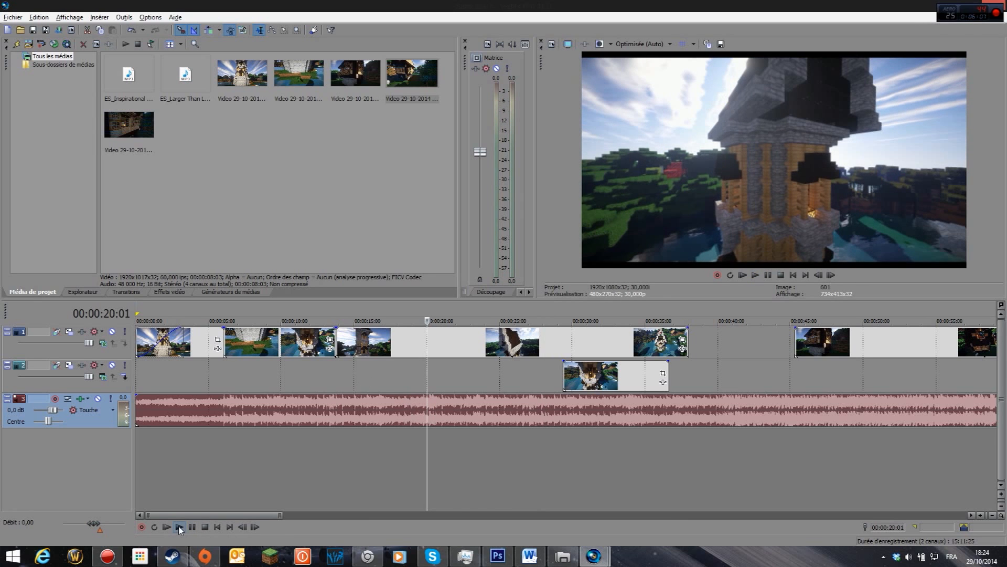
{"action": "left_click", "coordinate": [192, 527]}
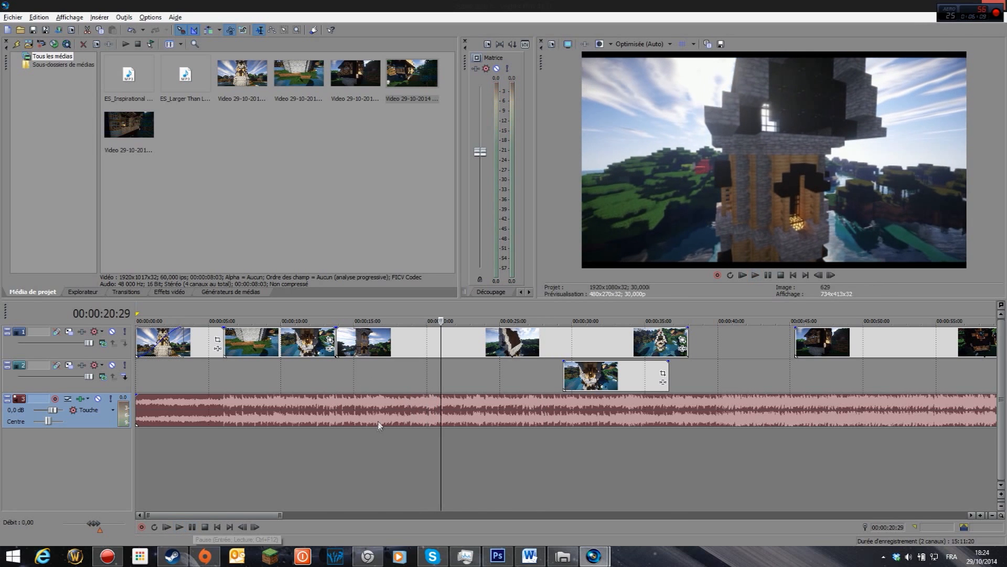
- Split the long tower clip on the upper video track on the beat at 00:00:20:08
{"action": "left_click", "coordinate": [433, 399]}
{"action": "left_click", "coordinate": [431, 348]}
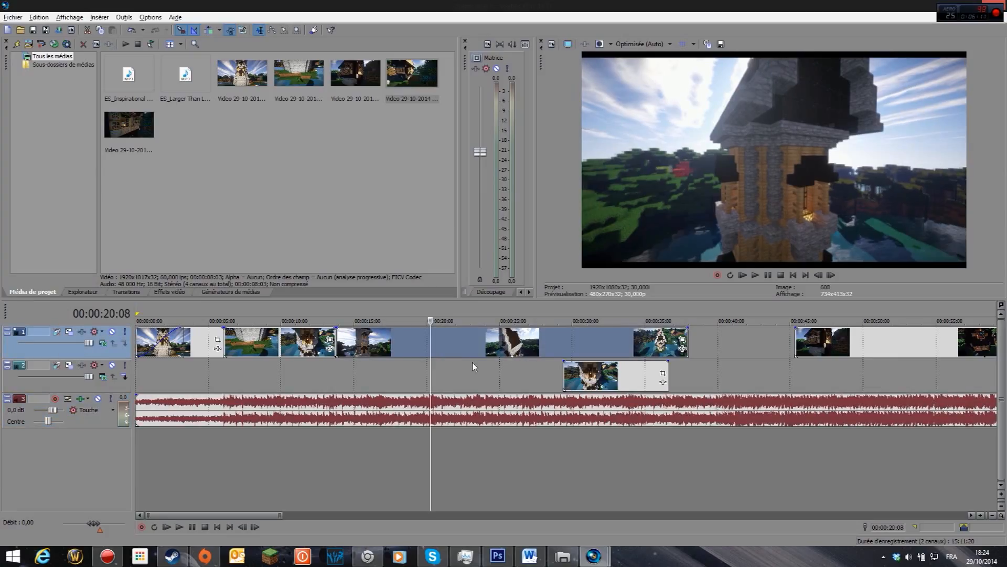
{"action": "key", "text": "s"}
- Bring the lower-track clip up against the cut at 00:00:20:08, and move the second part of the split tower clip to the lower track
{"action": "left_click_drag", "start_coordinate": [494, 346], "coordinate": [659, 337]}
{"action": "left_click_drag", "start_coordinate": [613, 372], "coordinate": [480, 336]}
{"action": "left_click_drag", "start_coordinate": [626, 344], "coordinate": [600, 369]}
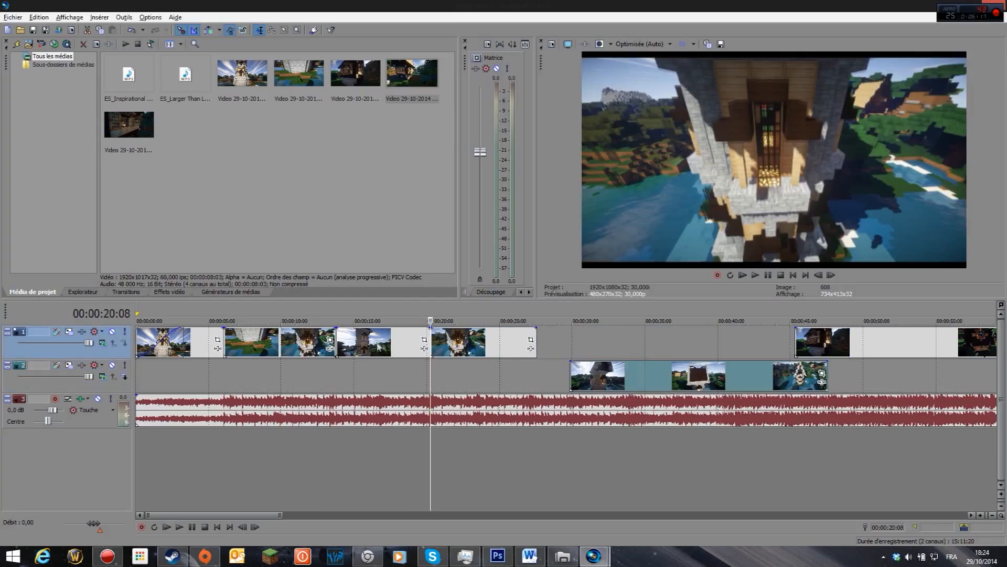
- Play the timeline across the cut at 00:00:20:08 and on to about 00:00:27 to find the next beat
{"action": "left_click", "coordinate": [413, 344]}
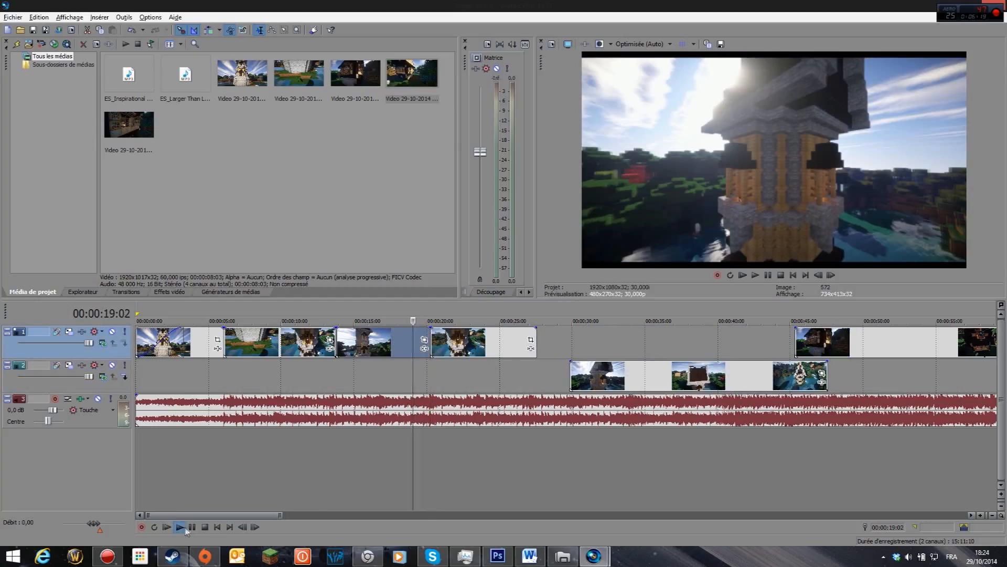
{"action": "left_click", "coordinate": [186, 530]}
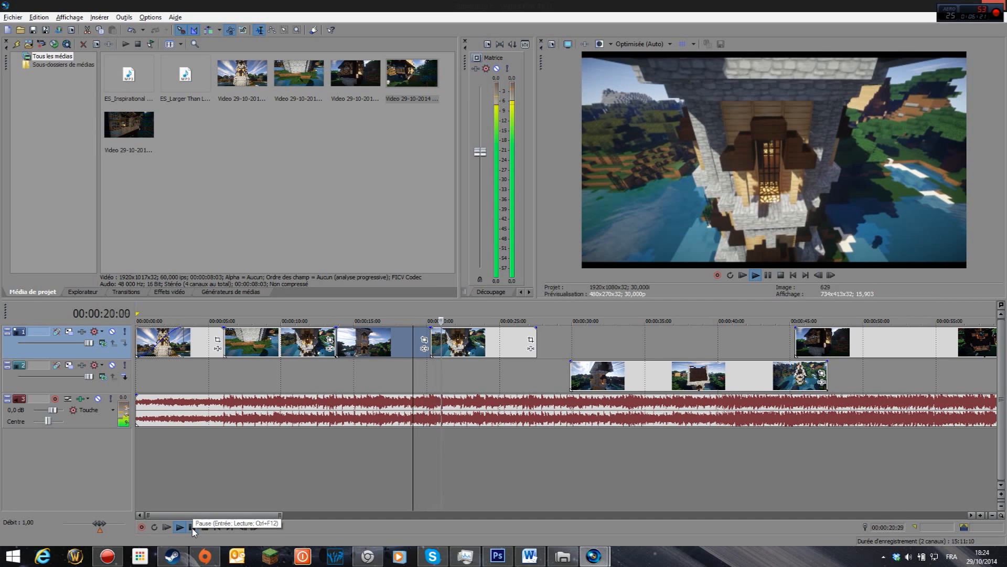
{"action": "left_click", "coordinate": [193, 530]}
{"action": "left_click", "coordinate": [417, 373]}
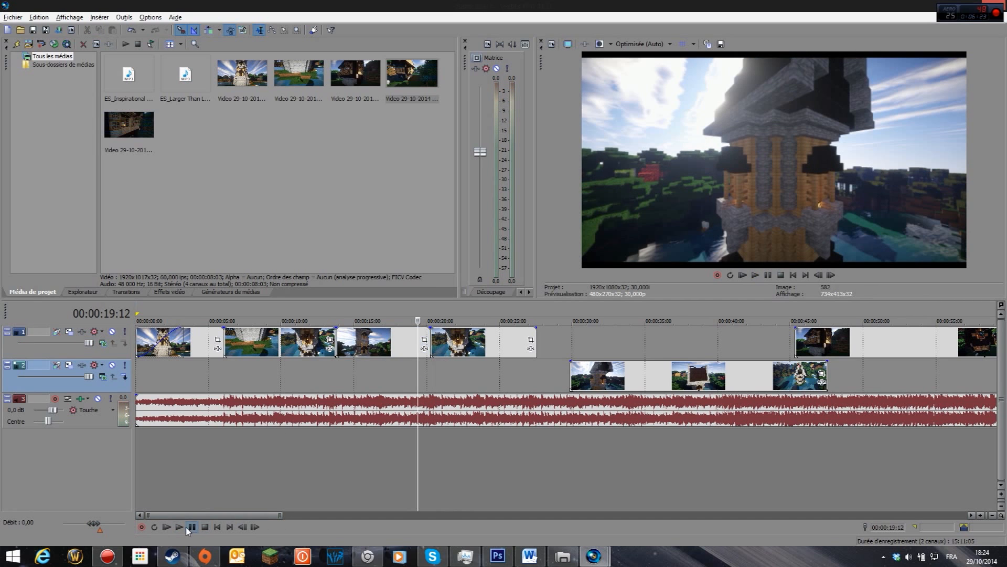
{"action": "left_click", "coordinate": [186, 529]}
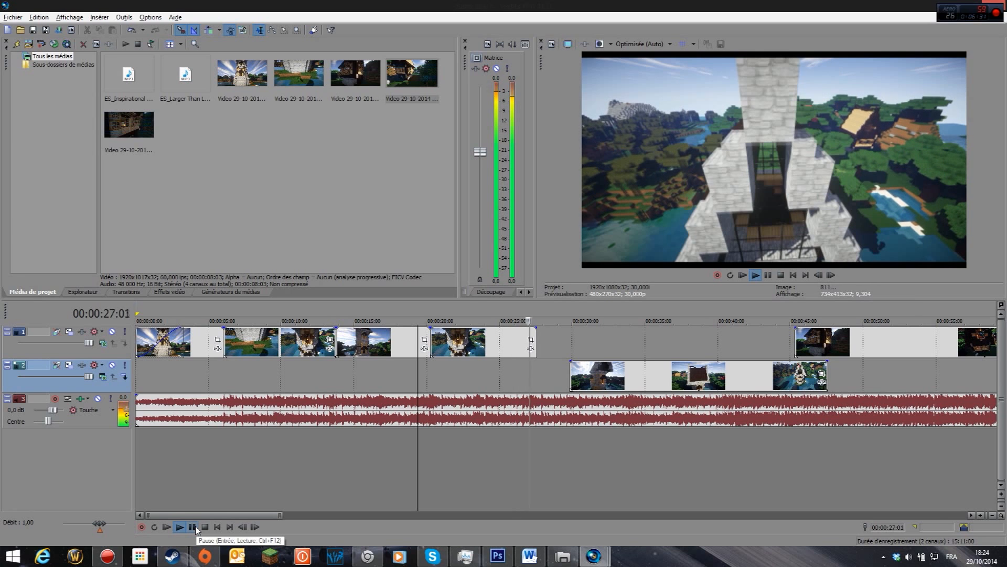
{"action": "left_click", "coordinate": [193, 527]}
- Trim the end of the clip after the 00:00:20:08 cut to 00:00:27:01, and bring the lower-track tower clip up against it
{"action": "double_click", "coordinate": [531, 398]}
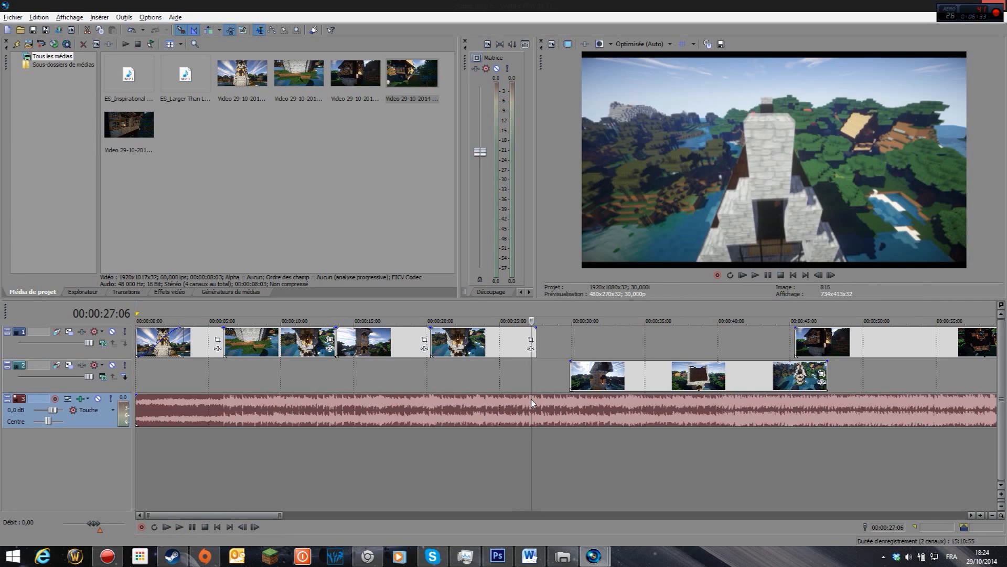
{"action": "left_click", "coordinate": [531, 399]}
{"action": "left_click", "coordinate": [530, 397]}
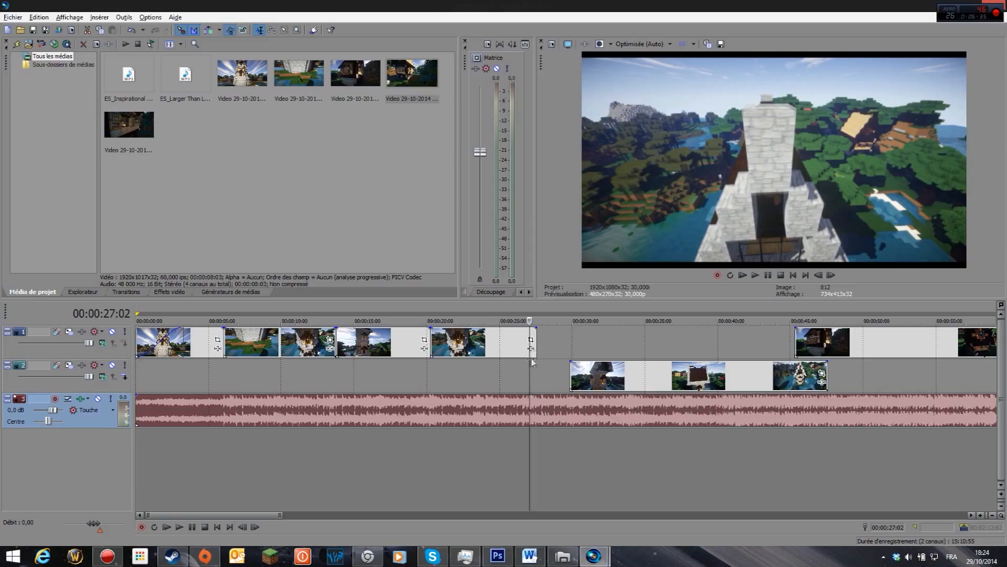
{"action": "left_click", "coordinate": [529, 340]}
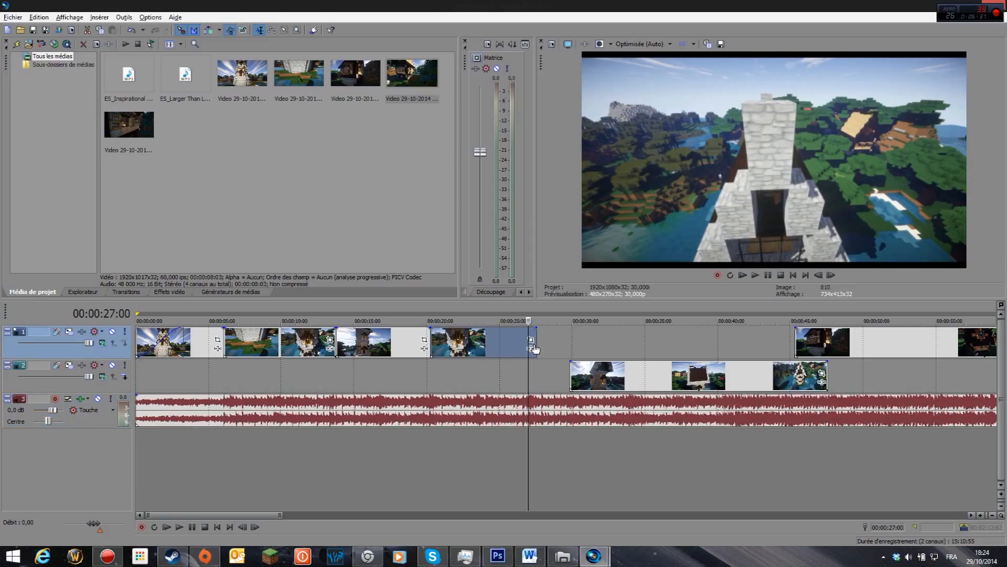
{"action": "key", "text": "Left"}
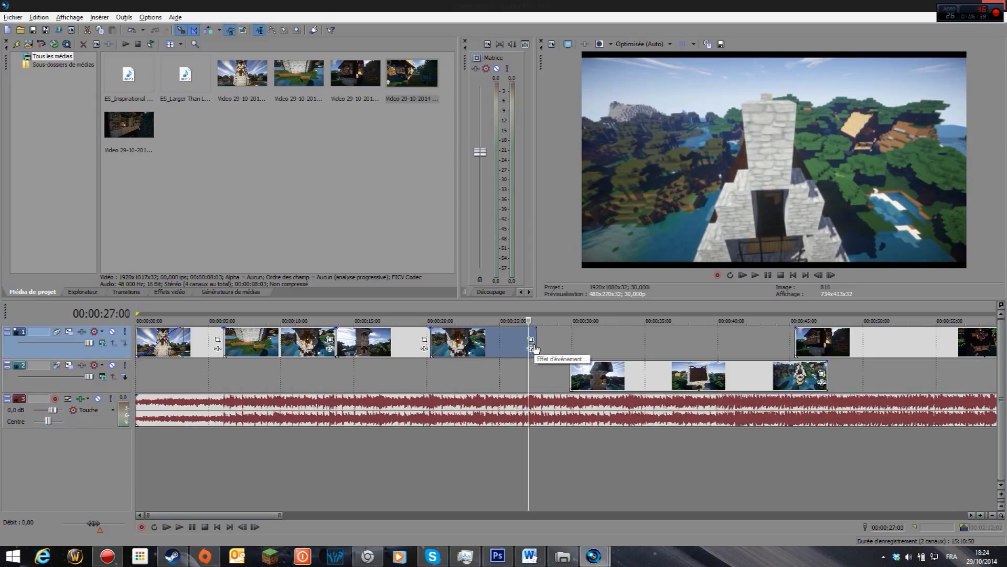
{"action": "key", "text": "Right"}
{"action": "left_click_drag", "start_coordinate": [536, 334], "coordinate": [529, 335]}
{"action": "left_click_drag", "start_coordinate": [623, 385], "coordinate": [582, 351]}
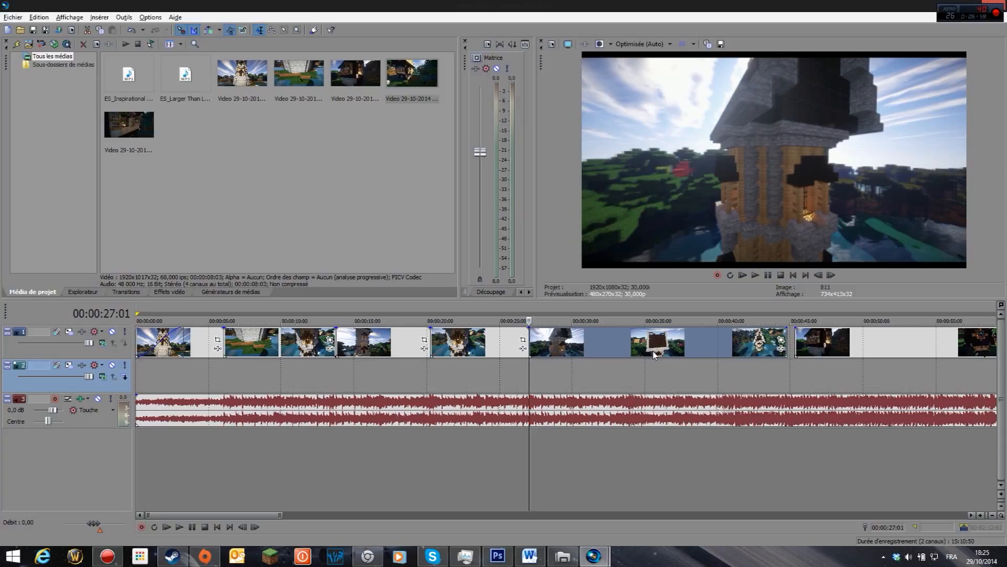
- Examine the tower clip at several points up to about 00:00:32 and replay the transition at 00:00:27:01
{"action": "left_click", "coordinate": [621, 342]}
{"action": "left_click", "coordinate": [592, 344]}
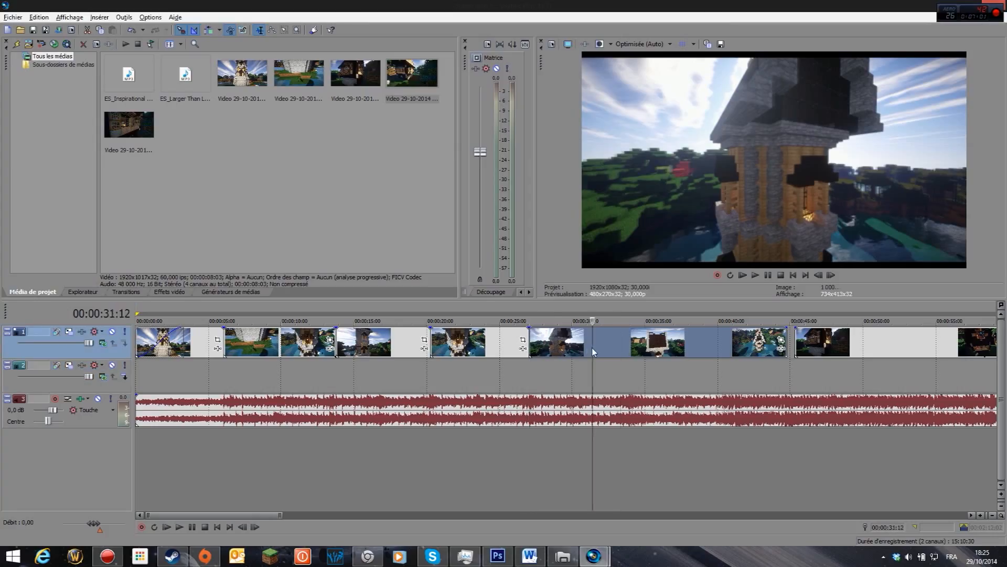
{"action": "left_click", "coordinate": [553, 343]}
{"action": "left_click", "coordinate": [599, 338]}
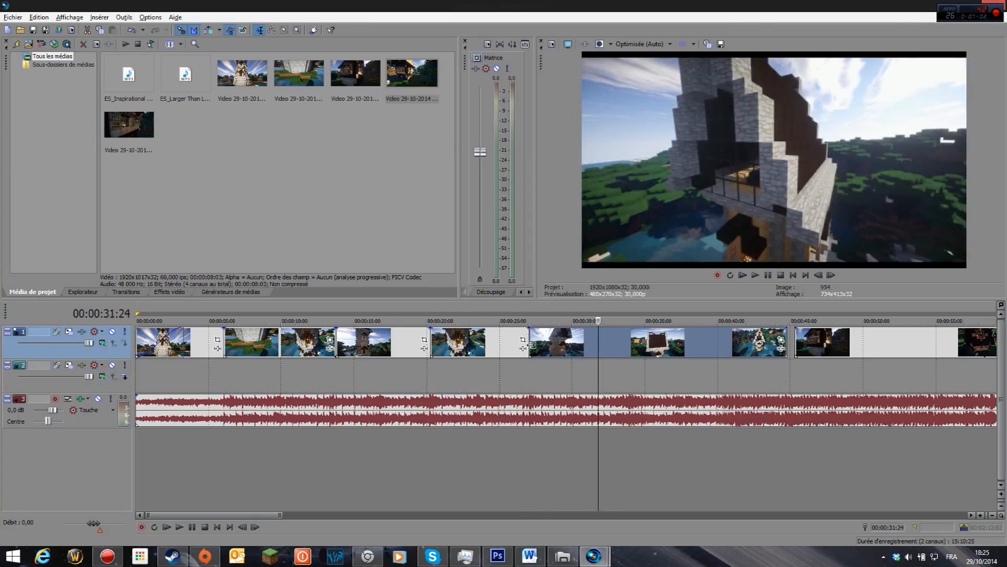
{"action": "left_click", "coordinate": [524, 338]}
{"action": "left_click", "coordinate": [523, 340]}
{"action": "left_click", "coordinate": [517, 346]}
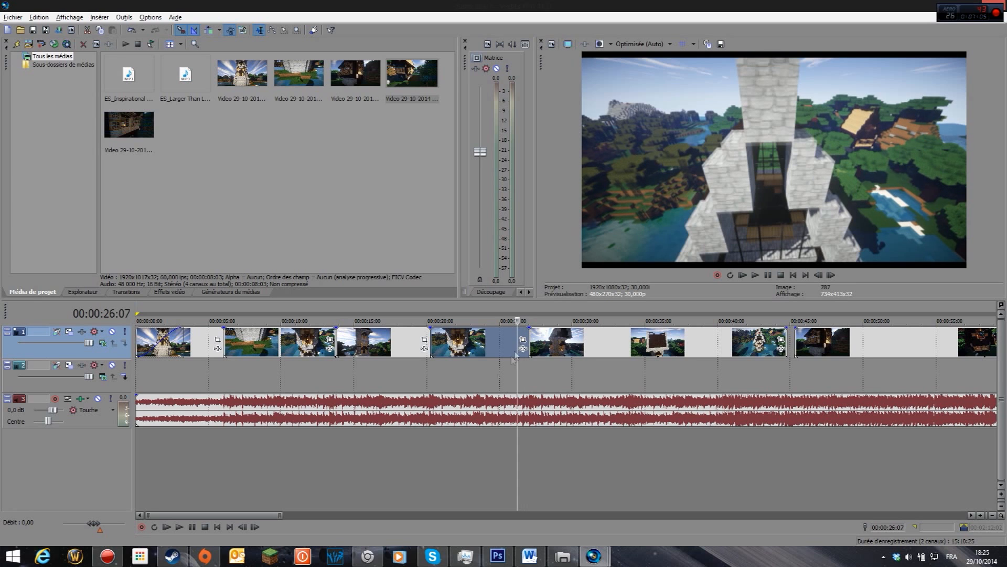
{"action": "left_click", "coordinate": [180, 527]}
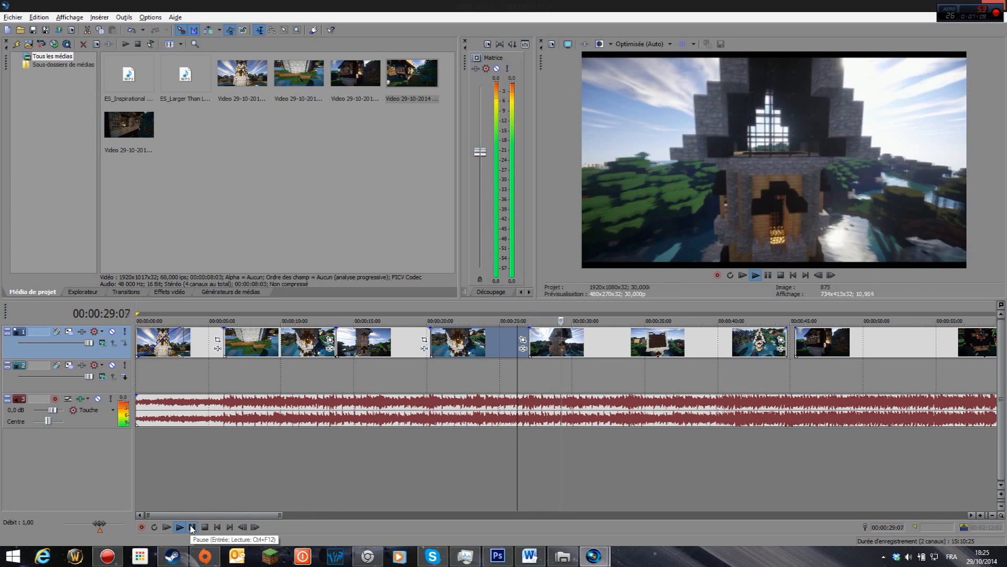
{"action": "left_click", "coordinate": [191, 528]}
{"action": "left_click", "coordinate": [514, 339]}
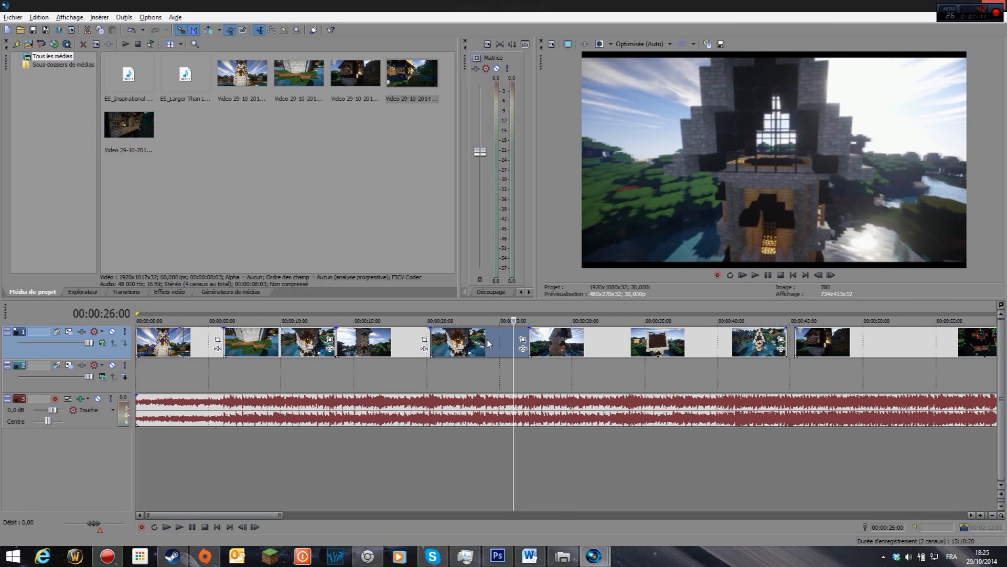
{"action": "key", "text": "space"}
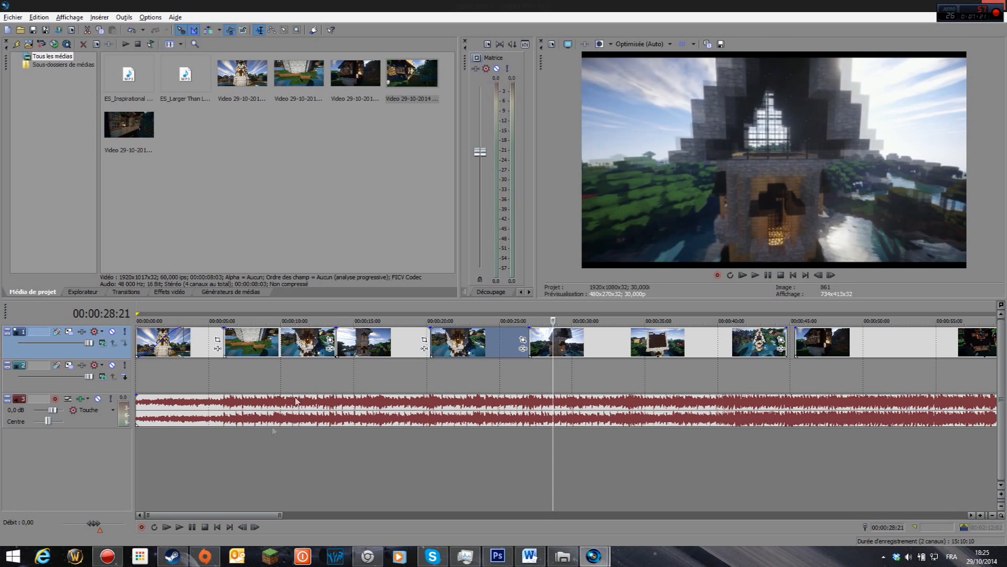
- Play the tower clip from 00:00:28:21 to about 00:00:35 and look for the next beat in the music around 00:00:34
{"action": "left_click", "coordinate": [179, 527]}
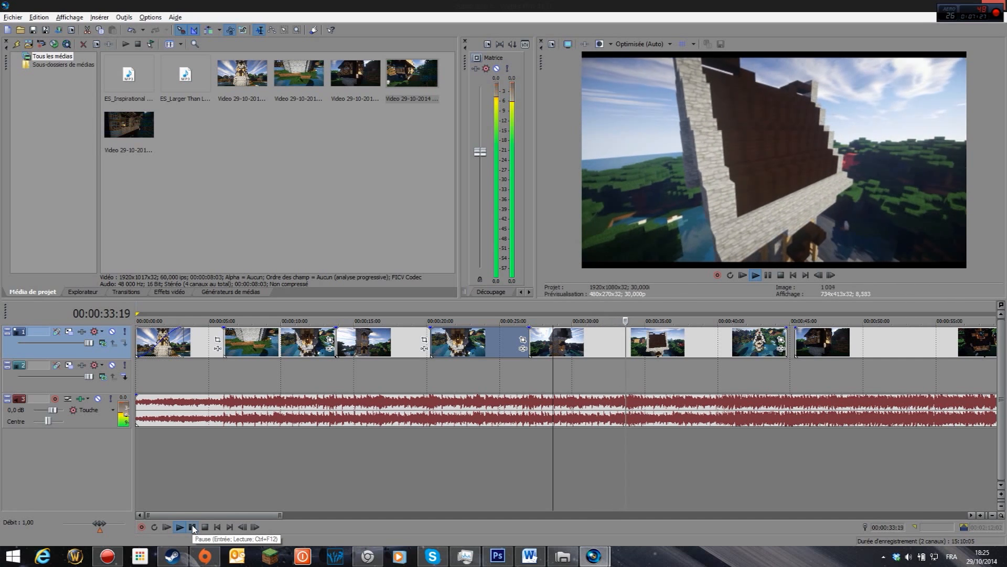
{"action": "left_click", "coordinate": [193, 528]}
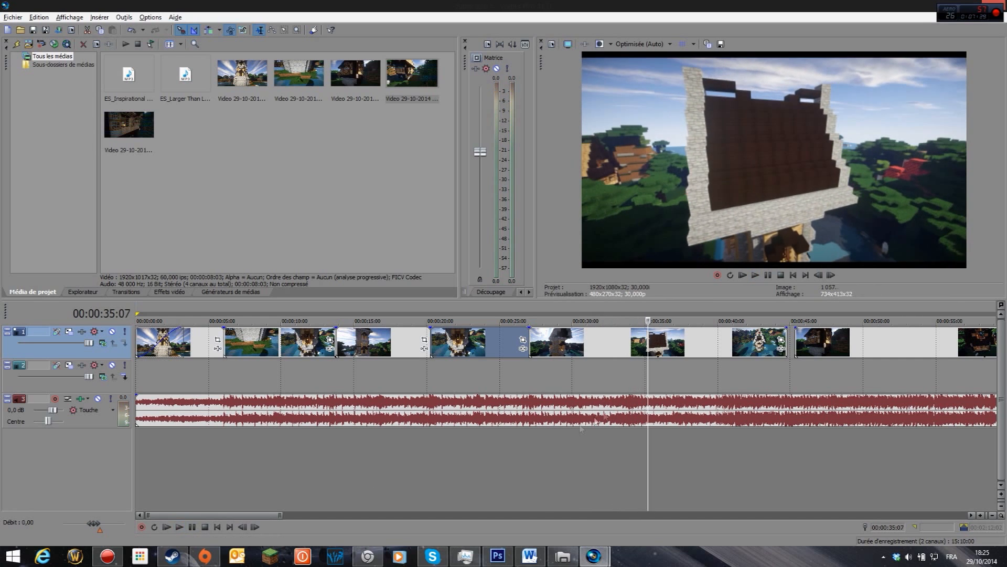
{"action": "left_click", "coordinate": [632, 408]}
{"action": "left_click", "coordinate": [626, 407]}
{"action": "left_click", "coordinate": [630, 407]}
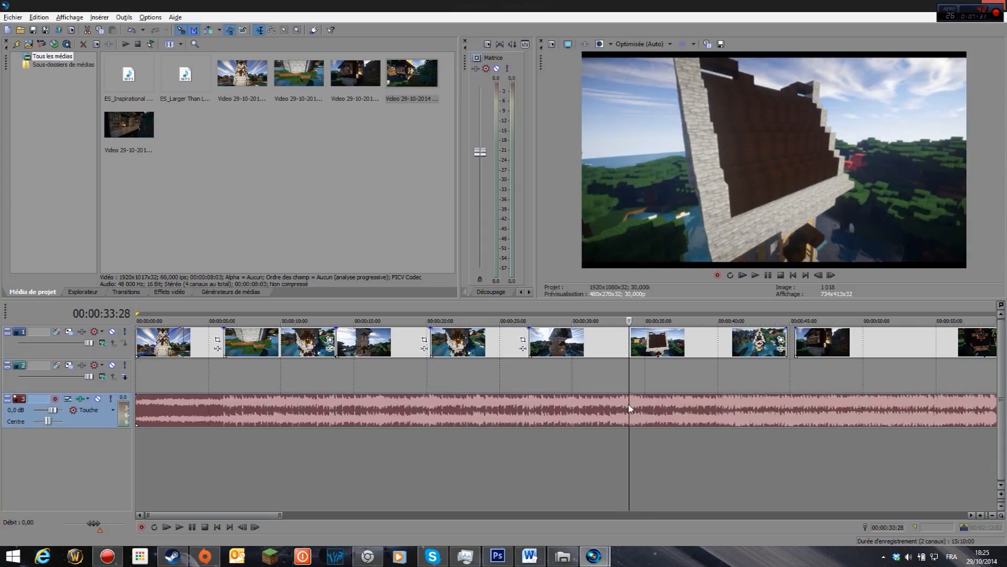
- Replay short stretches of the music around 00:00:34 to pin down the exact position of the beat
{"action": "left_click", "coordinate": [191, 527]}
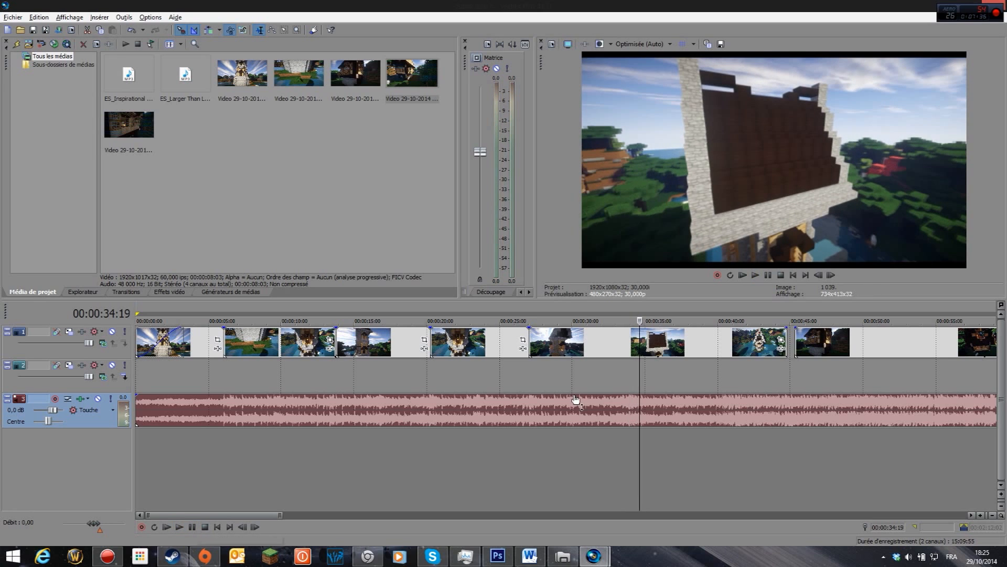
{"action": "left_click", "coordinate": [633, 402]}
{"action": "scroll", "coordinate": [632, 413], "scroll_direction": "up", "scroll_amount": 2}
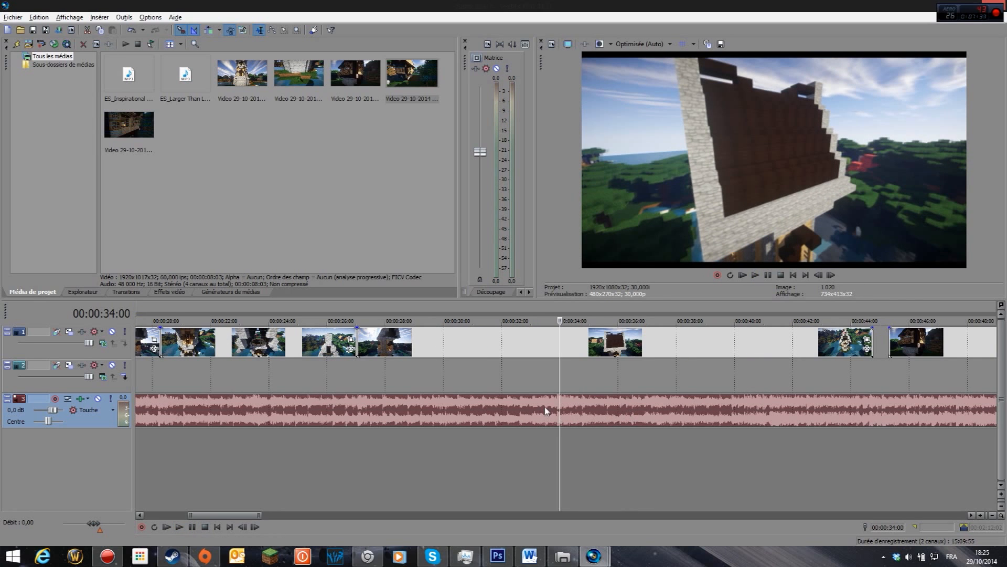
{"action": "left_click", "coordinate": [546, 411]}
{"action": "left_click", "coordinate": [179, 527]}
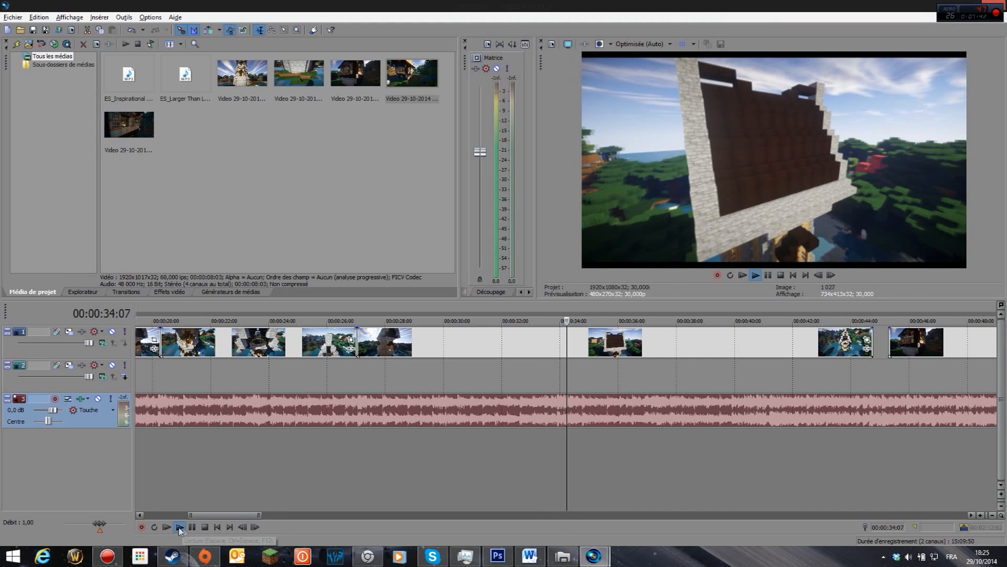
{"action": "left_click", "coordinate": [569, 403]}
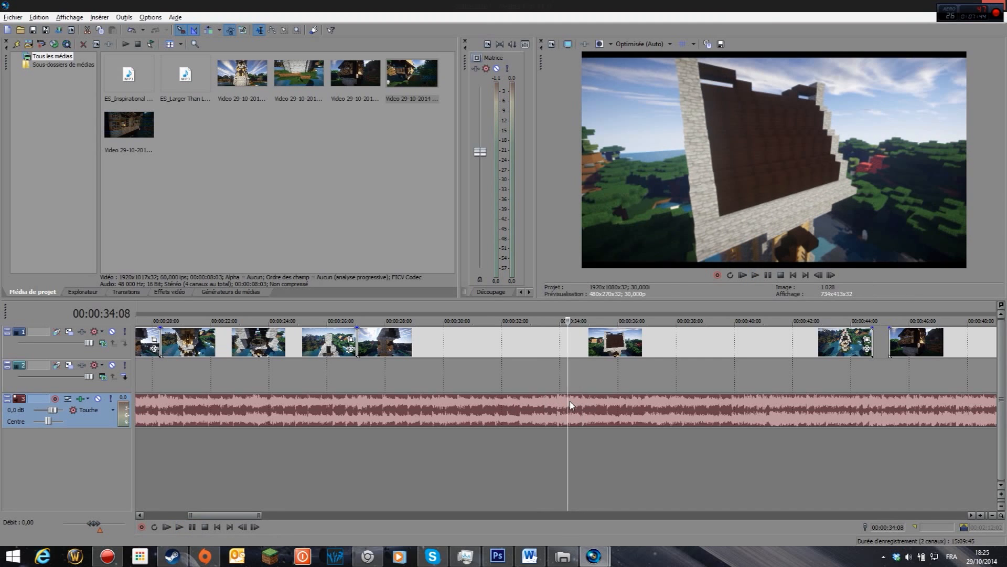
{"action": "left_click", "coordinate": [192, 527]}
{"action": "left_click", "coordinate": [180, 527]}
{"action": "left_click", "coordinate": [193, 528]}
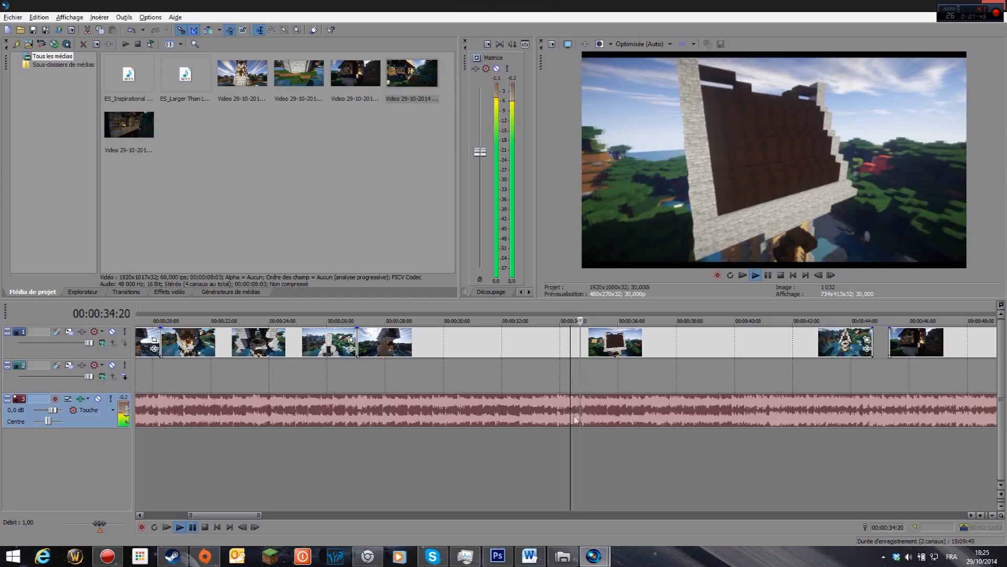
{"action": "left_click", "coordinate": [569, 404]}
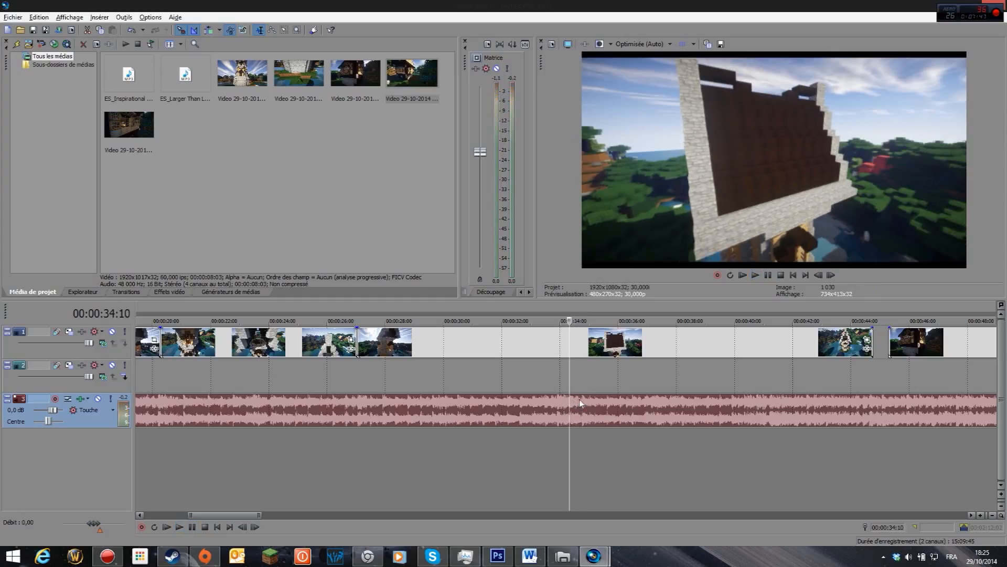
- Split the long tower clip on the upper video track on the beat at 00:00:34:11
{"action": "left_click", "coordinate": [570, 348]}
{"action": "key", "text": "Right"}
{"action": "key", "text": "Right"}
{"action": "key", "text": "Right"}
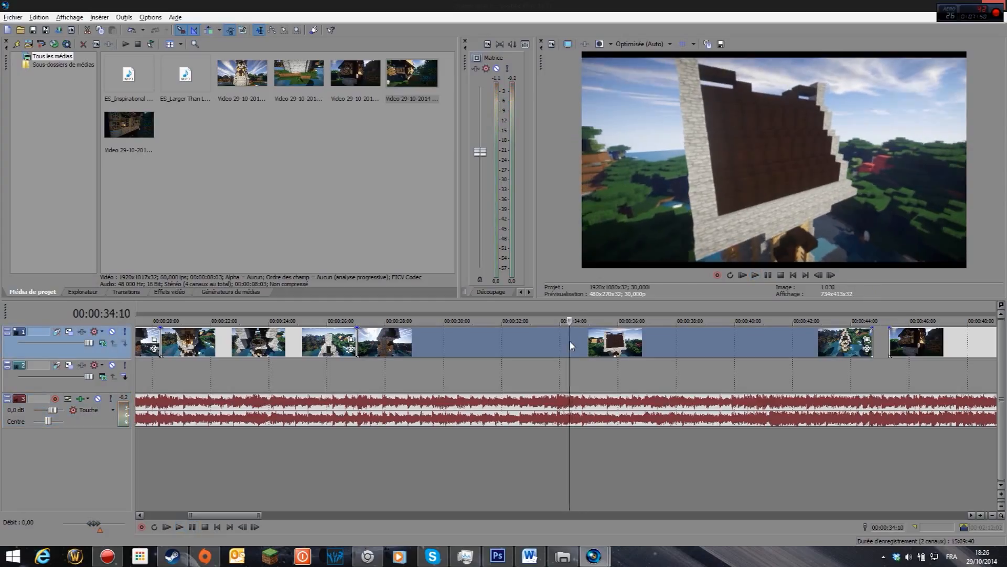
{"action": "key", "text": "s"}
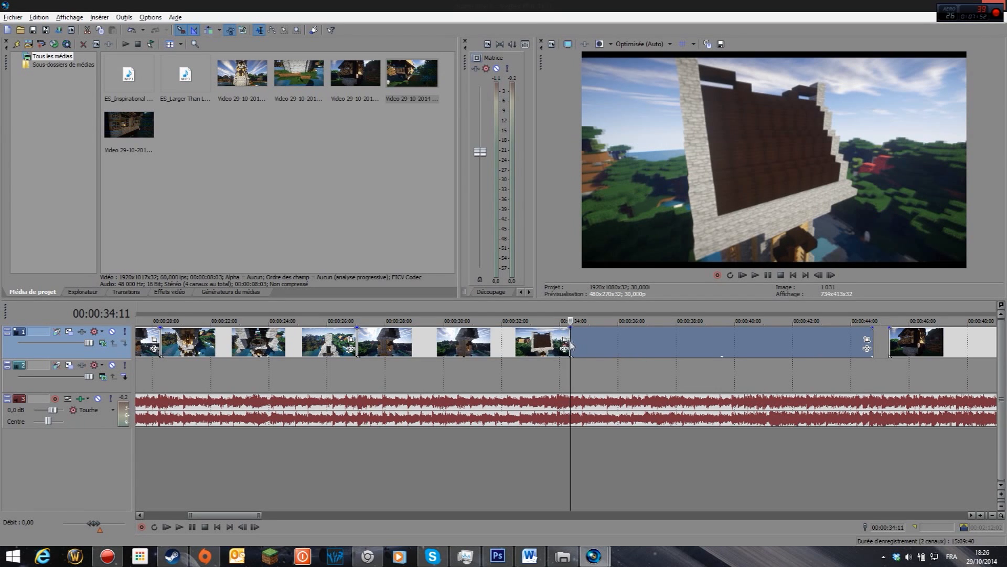
- Move the second part of the split tower clip to the lower track, and bring the house clip against the cut at 00:00:34:11, replaying the transition
{"action": "left_click_drag", "start_coordinate": [634, 347], "coordinate": [633, 368]}
{"action": "left_click_drag", "start_coordinate": [937, 342], "coordinate": [622, 348]}
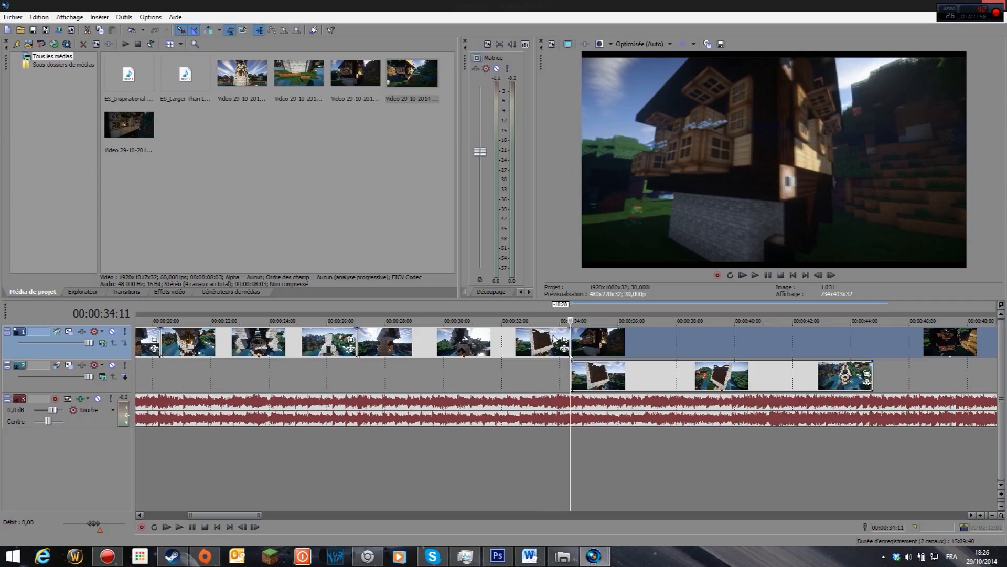
{"action": "left_click", "coordinate": [537, 340]}
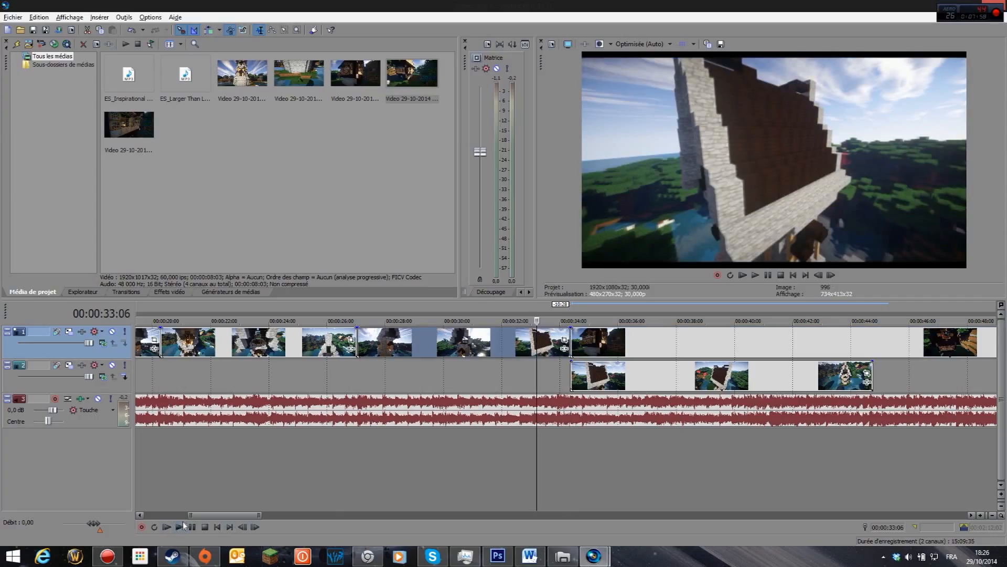
{"action": "left_click", "coordinate": [180, 527]}
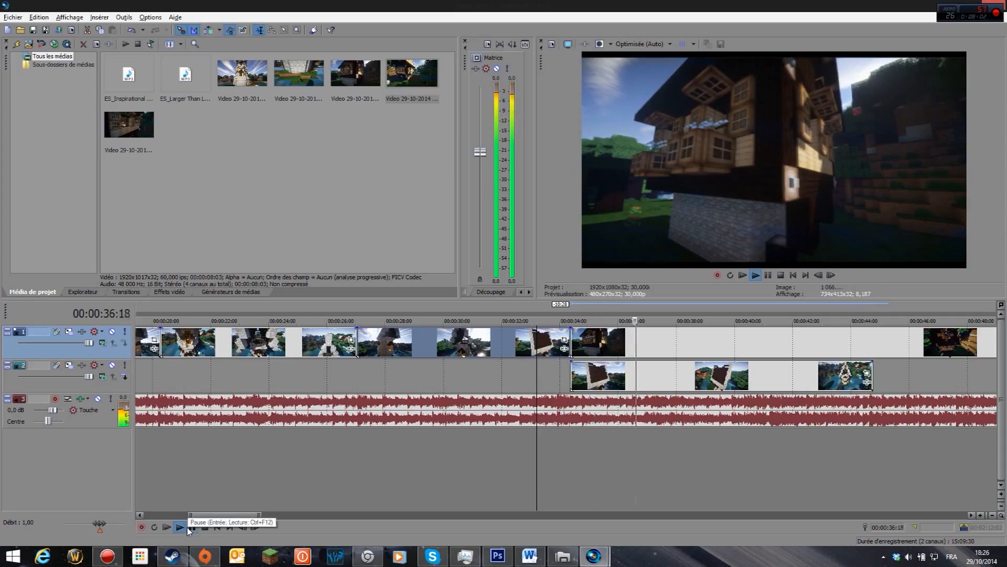
{"action": "left_click", "coordinate": [192, 527]}
- Play the house clip from 00:00:37:09 to about 00:00:44, and go back to 00:00:43:18 in small increments to look for the next cut point
{"action": "left_click", "coordinate": [656, 336]}
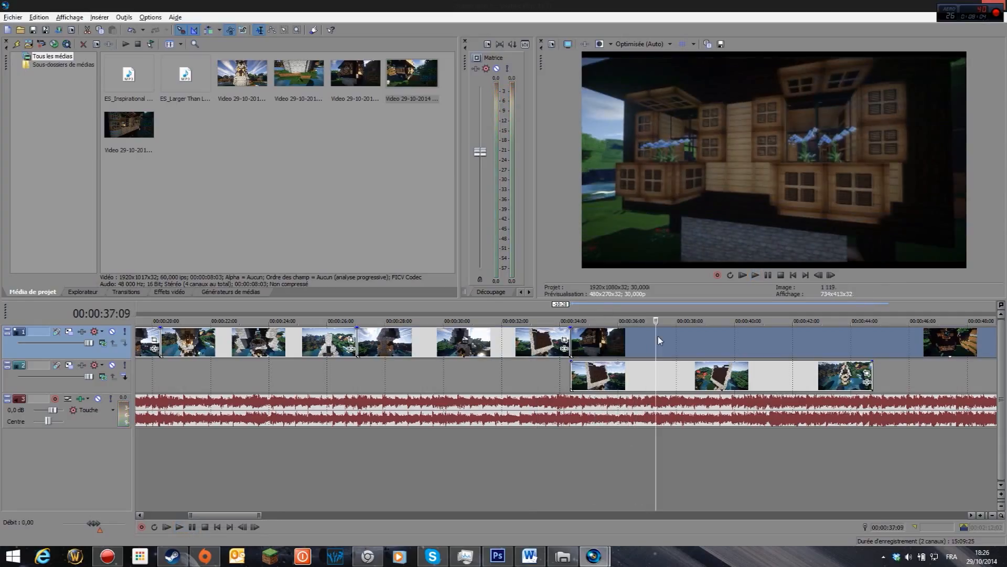
{"action": "key", "text": "space"}
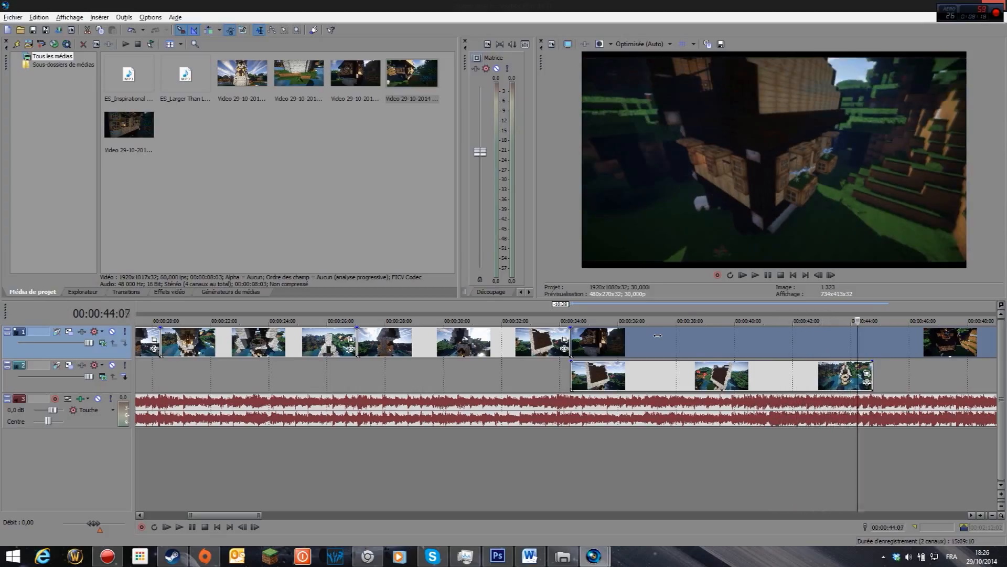
{"action": "key", "text": "Return"}
{"action": "key", "text": "Left"}
{"action": "key", "text": "Left"}
{"action": "key", "text": "Left"}
{"action": "key", "text": "Left"}
{"action": "key", "text": "Left"}
{"action": "key", "text": "Left"}
{"action": "key", "text": "Left"}
{"action": "key", "text": "Left"}
{"action": "key", "text": "Left"}
{"action": "key", "text": "Left"}
{"action": "key", "text": "Left"}
{"action": "key", "text": "Left"}
{"action": "key", "text": "Left"}
{"action": "key", "text": "Left"}
{"action": "key", "text": "Left"}
{"action": "key", "text": "Left"}
{"action": "key", "text": "Left"}
{"action": "key", "text": "Left"}
{"action": "key", "text": "Left"}
{"action": "key", "text": "Left"}
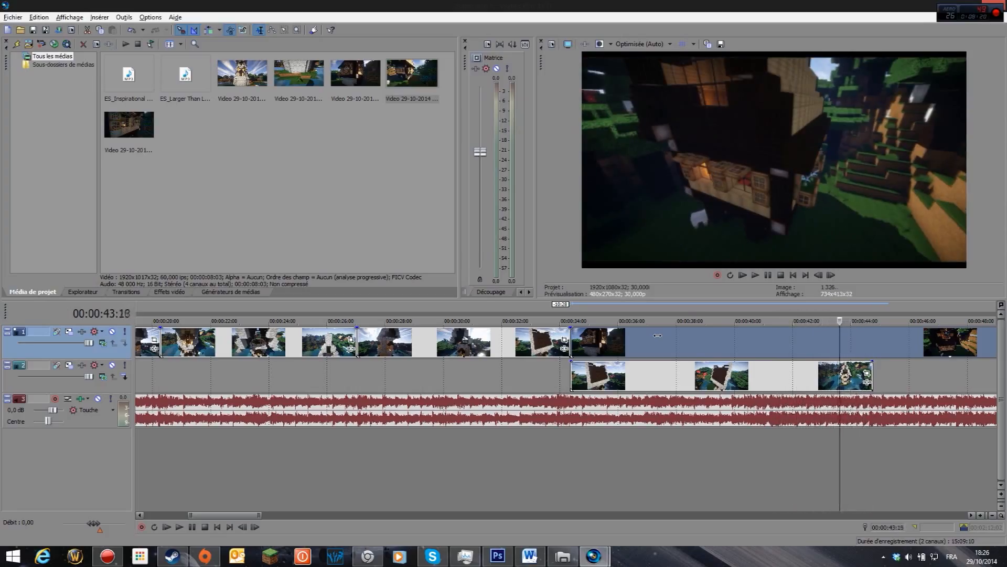
- Check the house clip between 00:00:38:03 and 00:00:39:24, and shift it five frames later on the upper track
{"action": "left_click", "coordinate": [729, 321]}
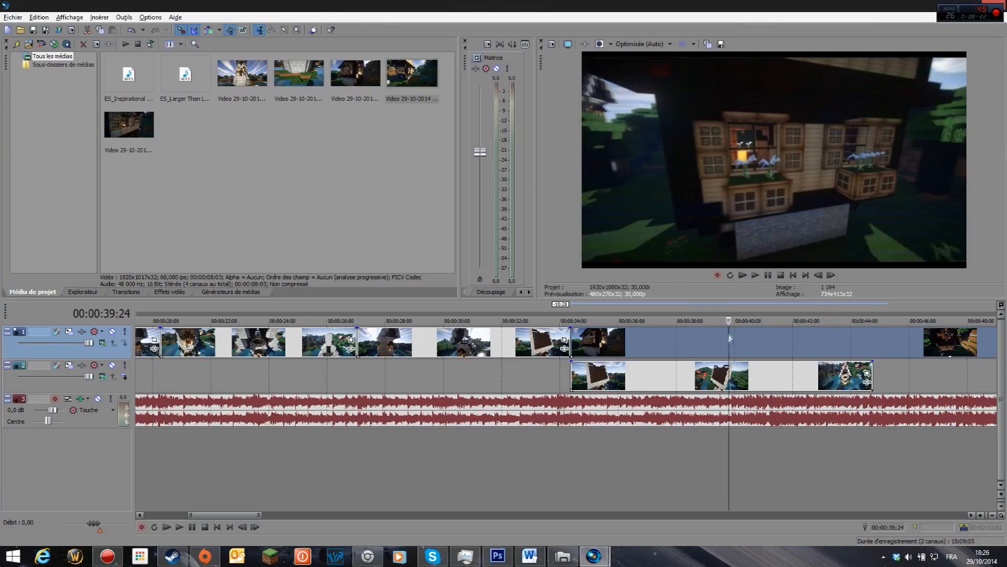
{"action": "left_click", "coordinate": [708, 355]}
{"action": "left_click", "coordinate": [688, 346]}
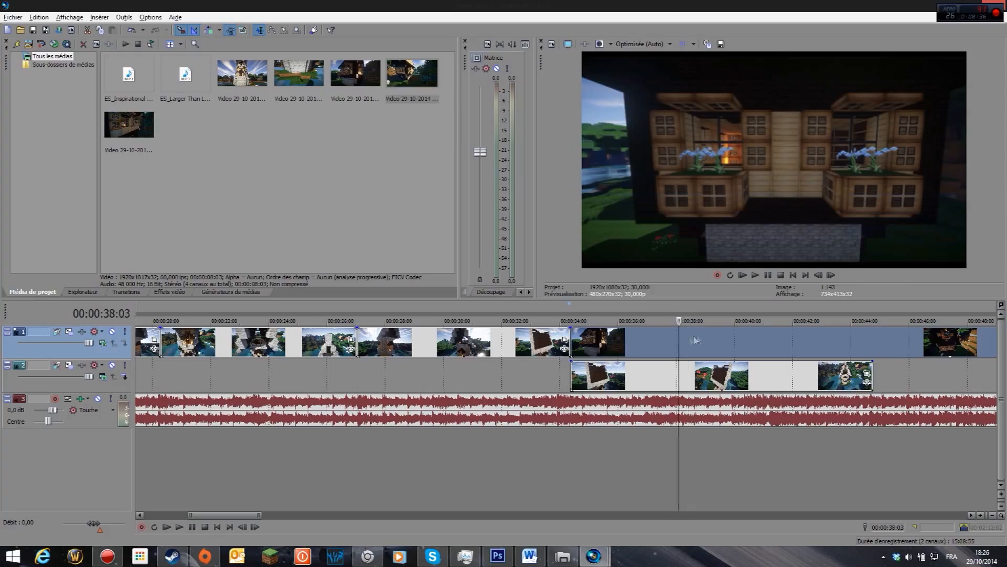
{"action": "left_click_drag", "start_coordinate": [690, 341], "coordinate": [697, 341]}
{"action": "left_click", "coordinate": [693, 342]}
- Look through the house clip's frames between 00:00:36:19 and 00:00:38:07 for a possible cut point
{"action": "left_click", "coordinate": [666, 348]}
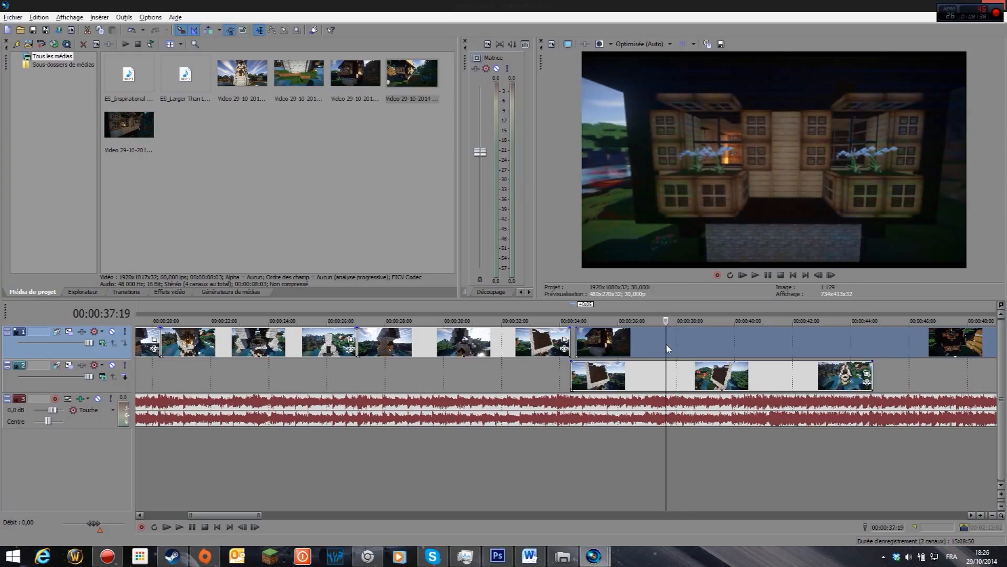
{"action": "left_click", "coordinate": [690, 346]}
{"action": "left_click", "coordinate": [648, 346]}
{"action": "left_click", "coordinate": [683, 346]}
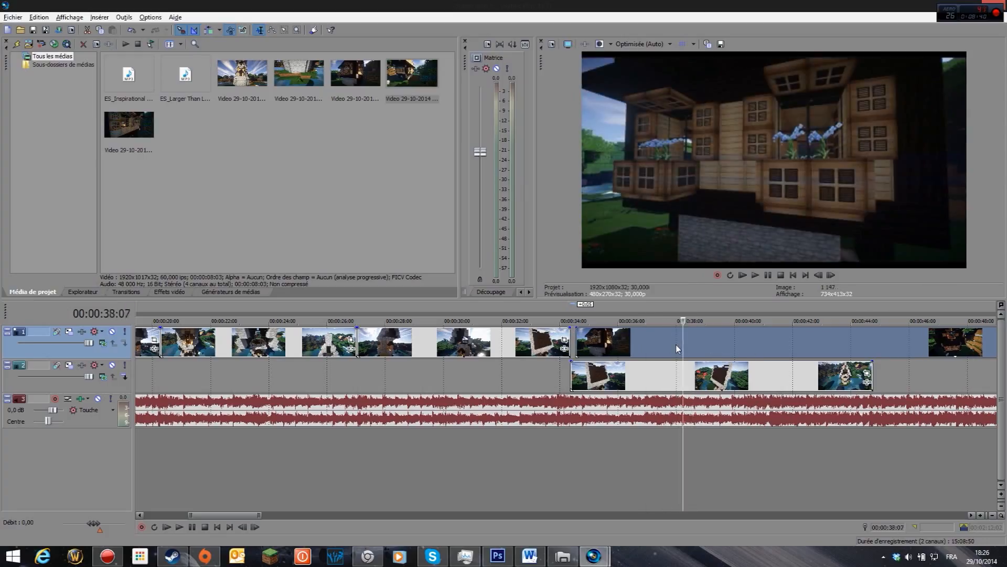
{"action": "left_click", "coordinate": [675, 344]}
{"action": "left_click", "coordinate": [655, 339]}
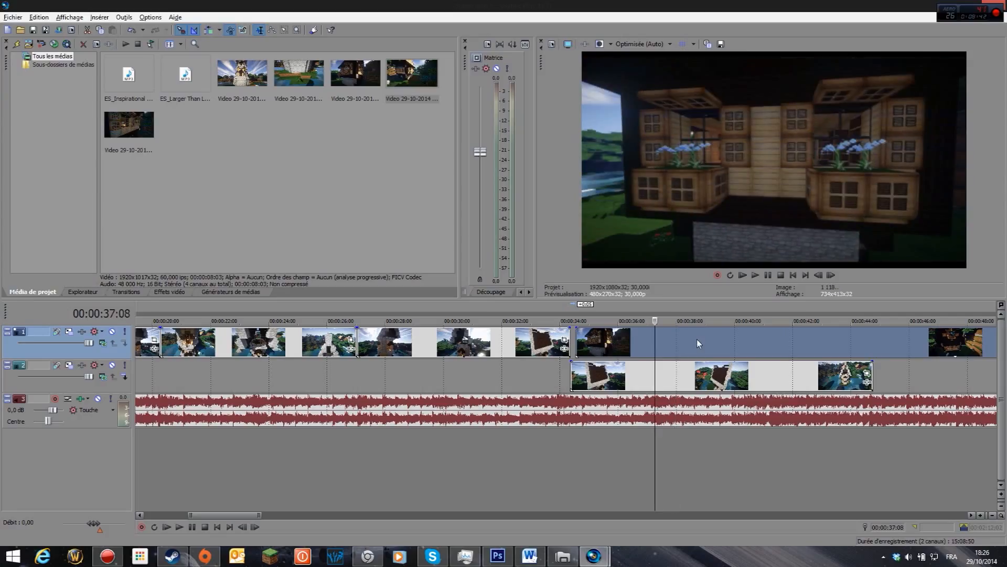
{"action": "left_click", "coordinate": [673, 344]}
{"action": "left_click", "coordinate": [641, 343]}
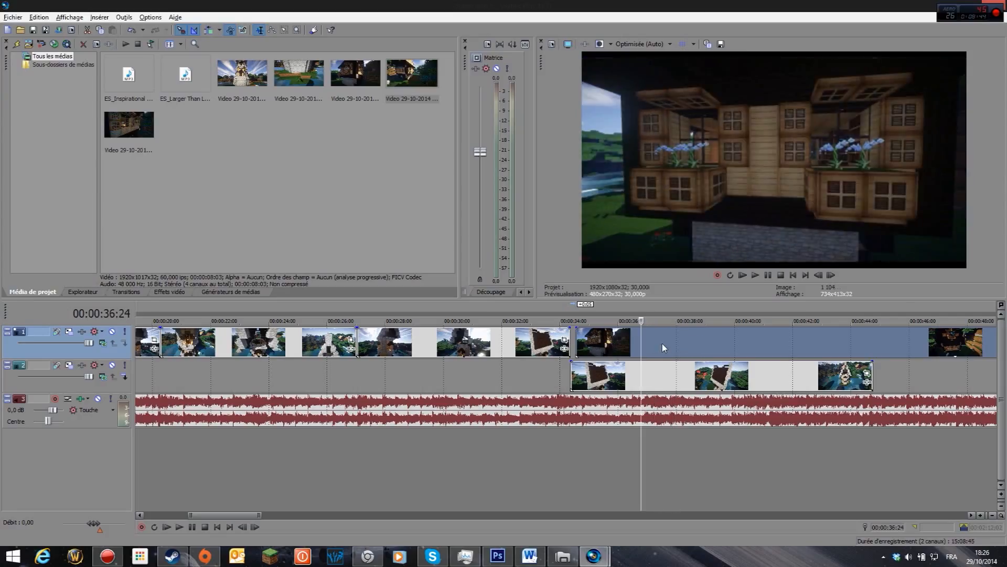
{"action": "left_click", "coordinate": [660, 346]}
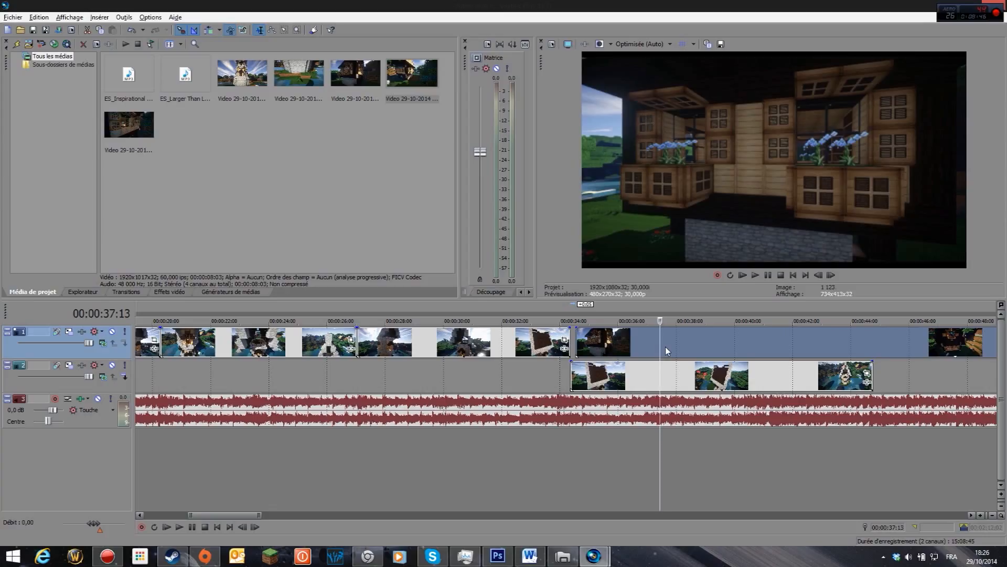
{"action": "left_click", "coordinate": [672, 346]}
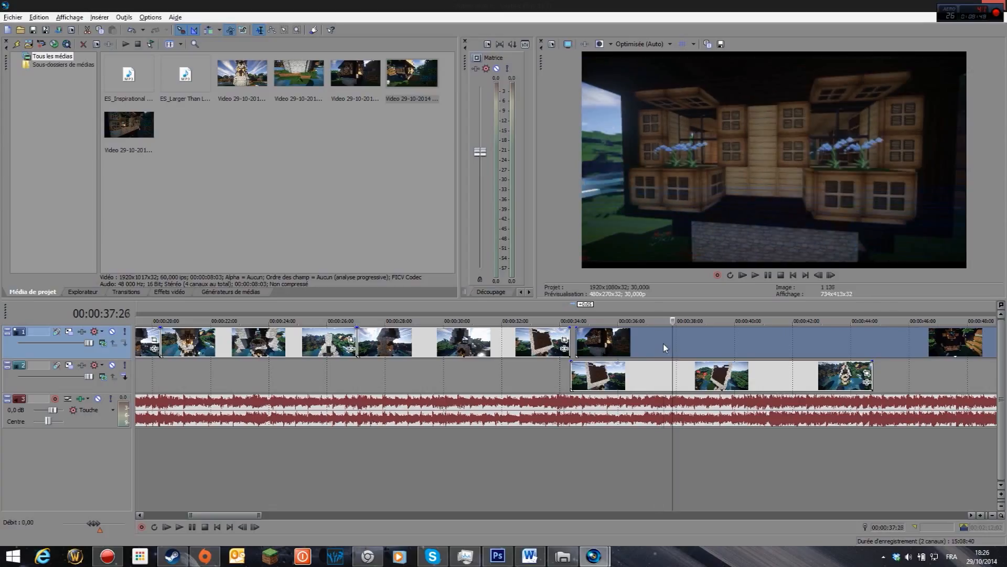
{"action": "left_click", "coordinate": [663, 344]}
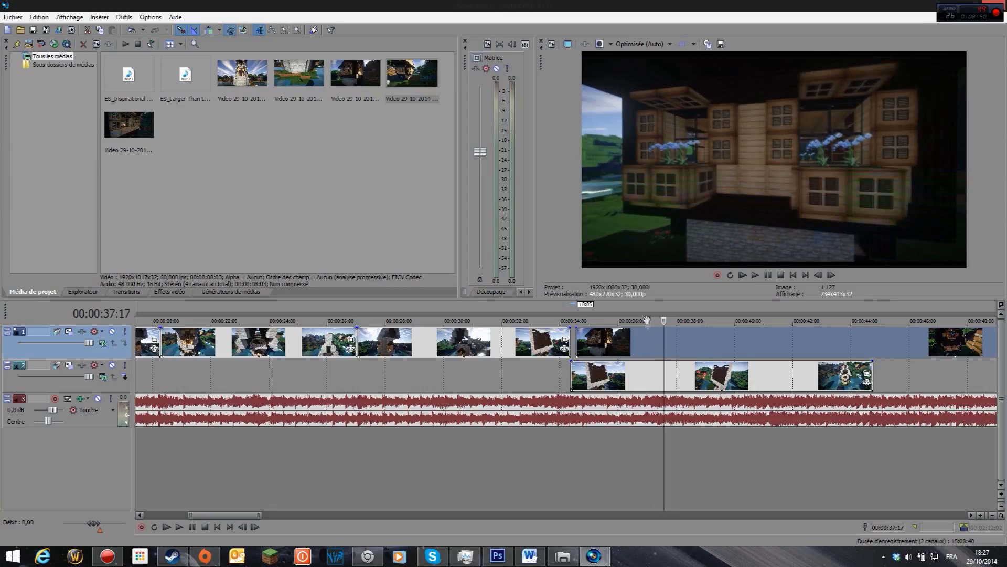
{"action": "left_click", "coordinate": [649, 348]}
{"action": "left_click", "coordinate": [637, 349]}
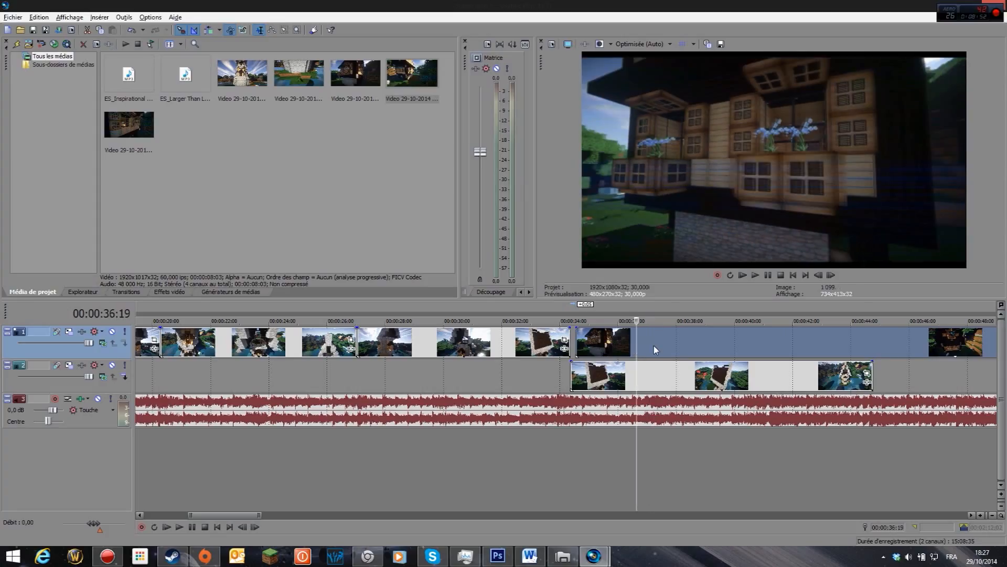
{"action": "left_click", "coordinate": [653, 346]}
- Bring the house clip back against the end of the tower clip, and check its frames from 00:00:37:07 back to 00:00:34:05
{"action": "left_click_drag", "start_coordinate": [676, 340], "coordinate": [674, 339]}
{"action": "left_click", "coordinate": [592, 342]}
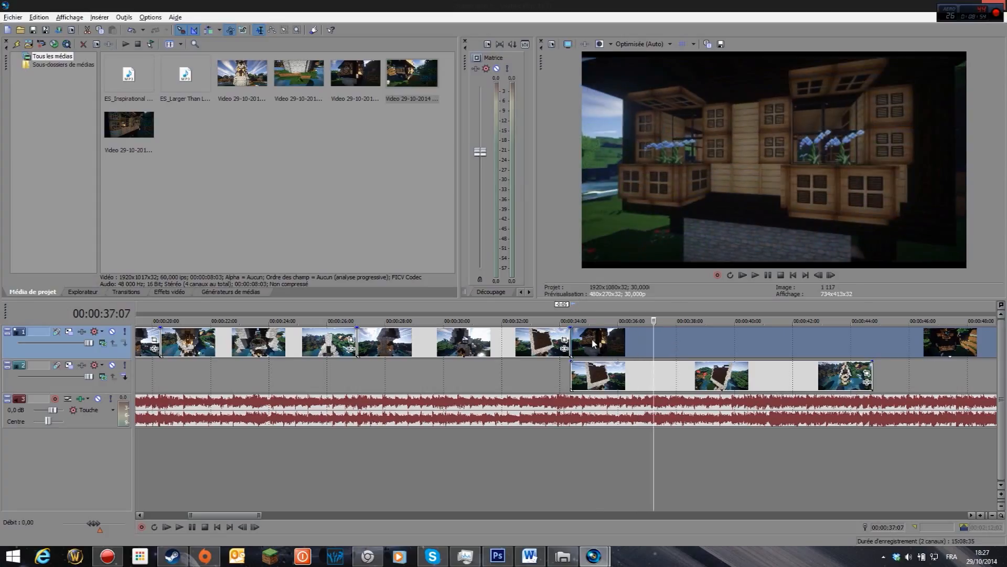
{"action": "left_click", "coordinate": [643, 342]}
{"action": "left_click", "coordinate": [622, 343]}
{"action": "left_click", "coordinate": [649, 345]}
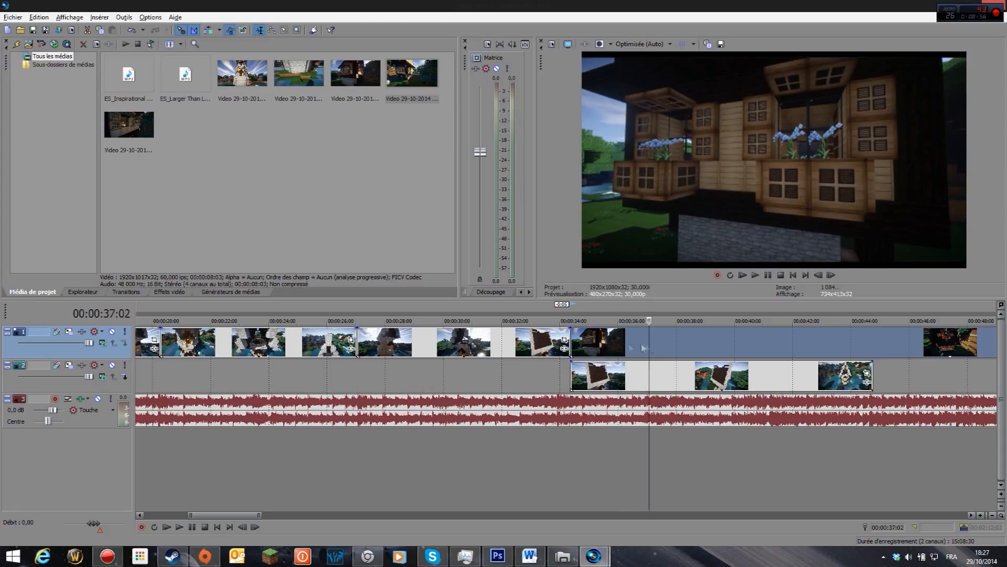
{"action": "left_click", "coordinate": [600, 348]}
{"action": "left_click", "coordinate": [625, 346]}
{"action": "left_click", "coordinate": [610, 348]}
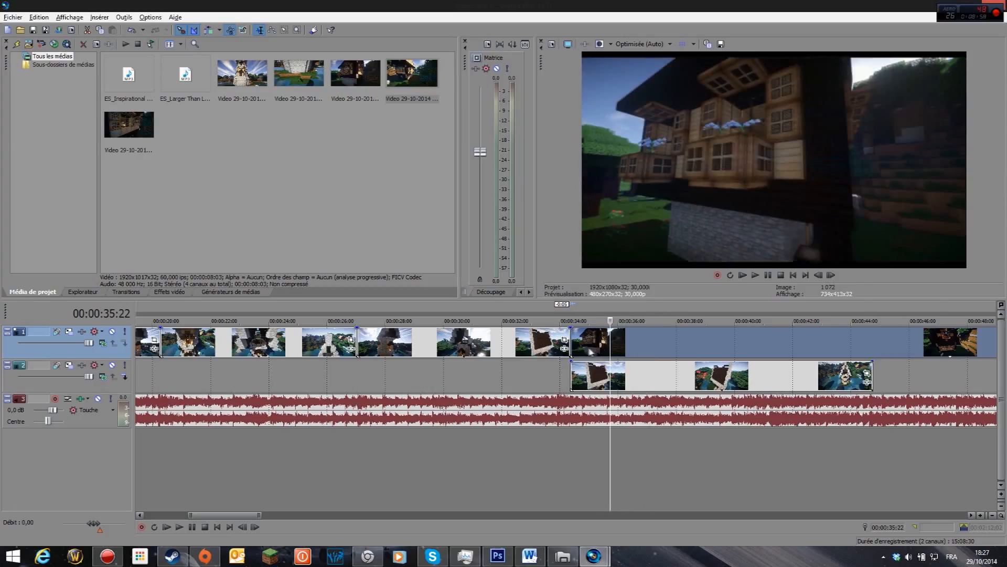
{"action": "left_click", "coordinate": [588, 347]}
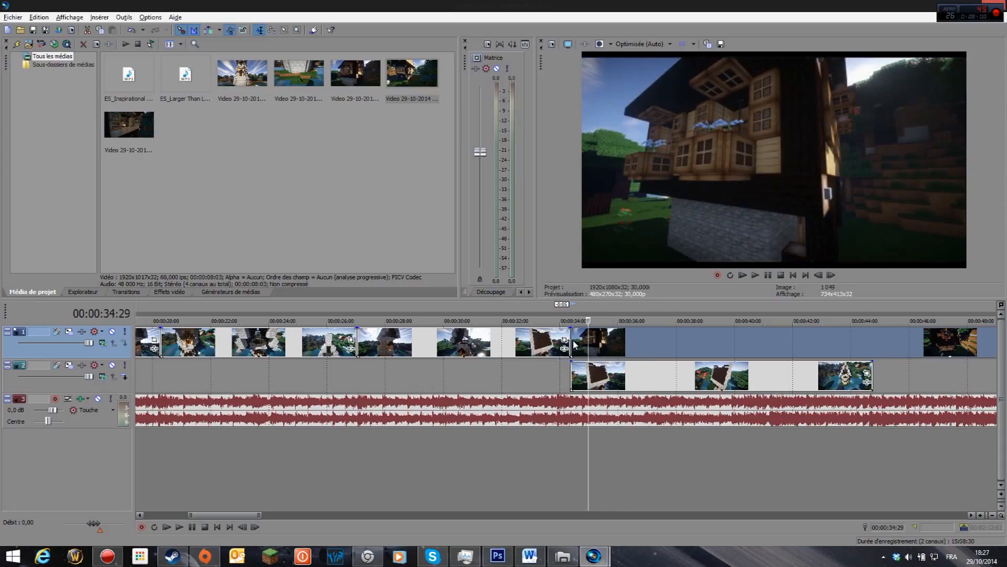
{"action": "left_click", "coordinate": [565, 336]}
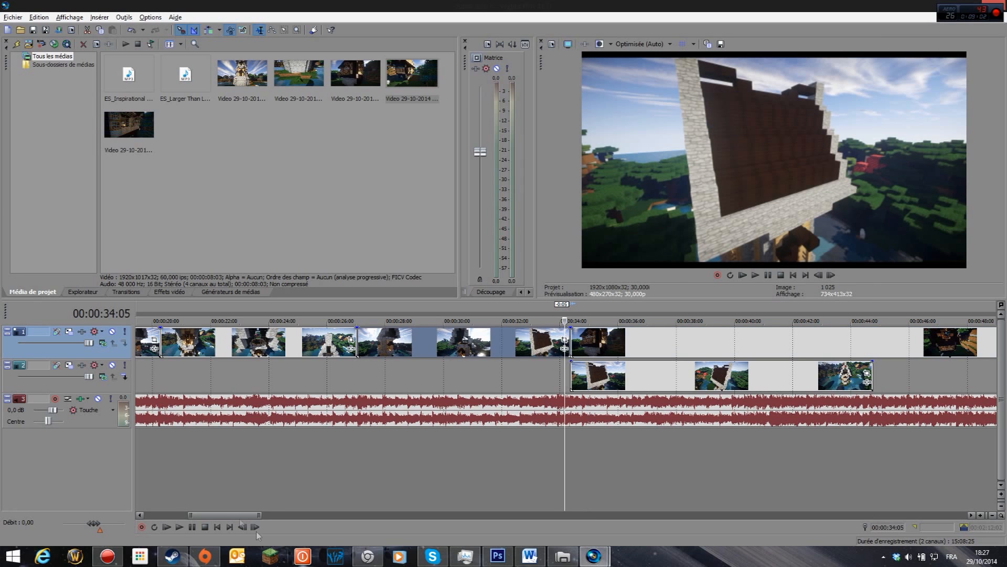
- Play across the tower-to-house cut from 00:00:34:05, and replay the music from 00:00:41:03 to find the next beat
{"action": "left_click", "coordinate": [177, 530]}
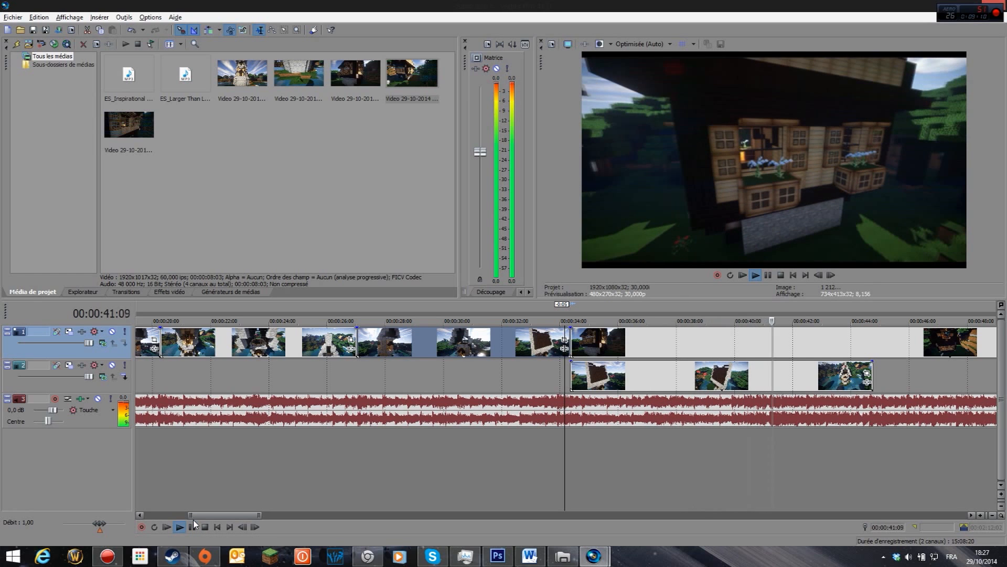
{"action": "left_click", "coordinate": [193, 526]}
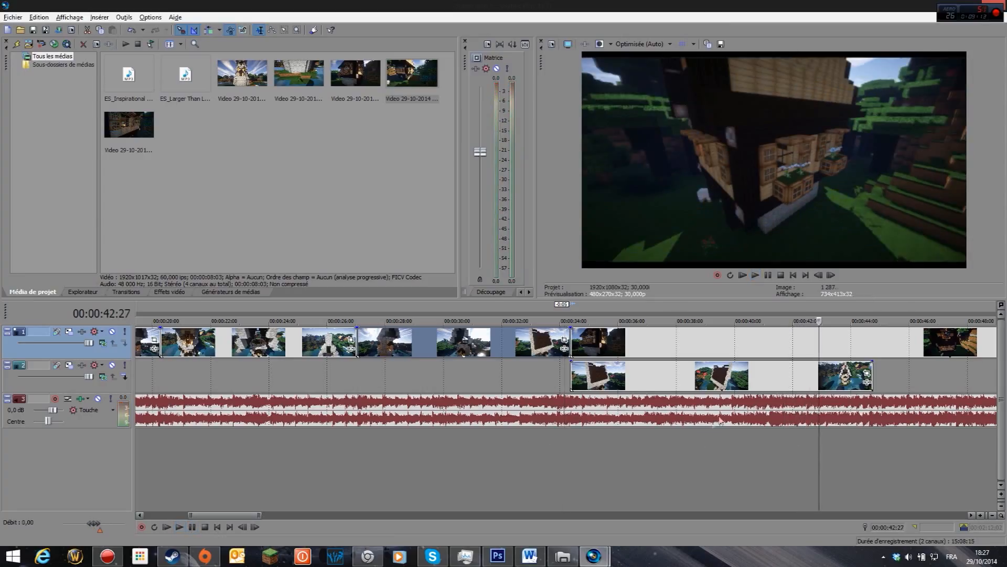
{"action": "left_click", "coordinate": [766, 400]}
{"action": "left_click", "coordinate": [766, 403]}
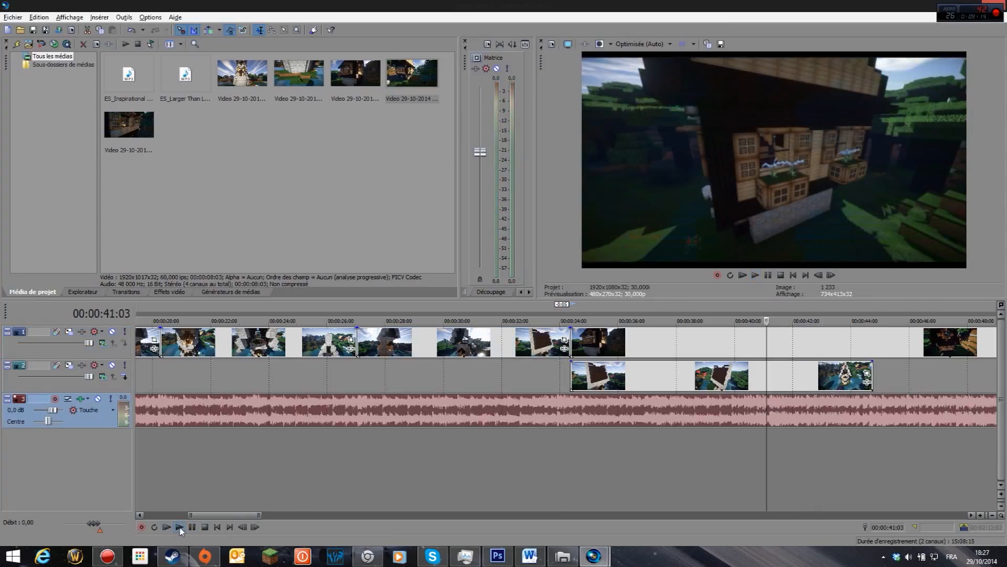
{"action": "left_click", "coordinate": [179, 527]}
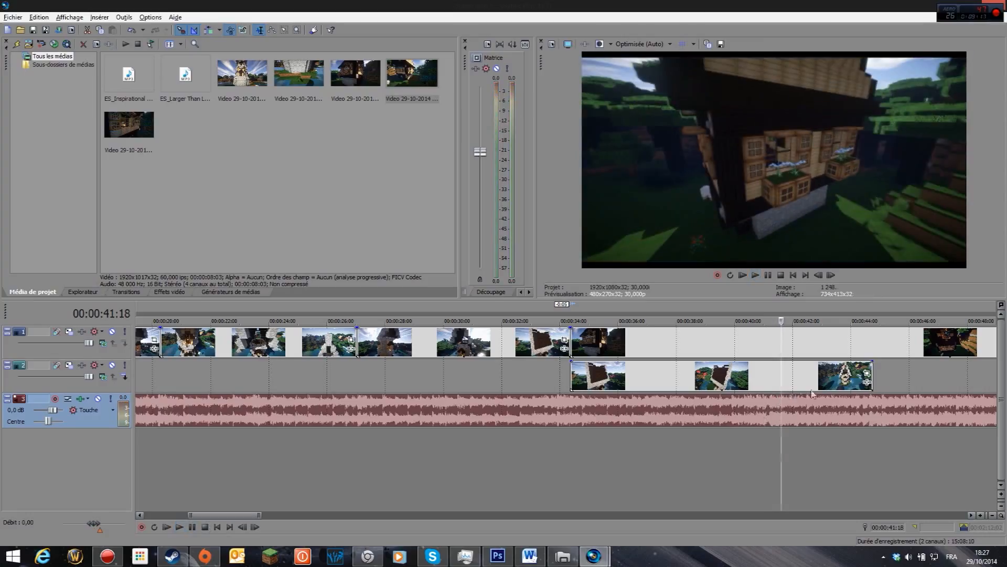
{"action": "left_click", "coordinate": [770, 407]}
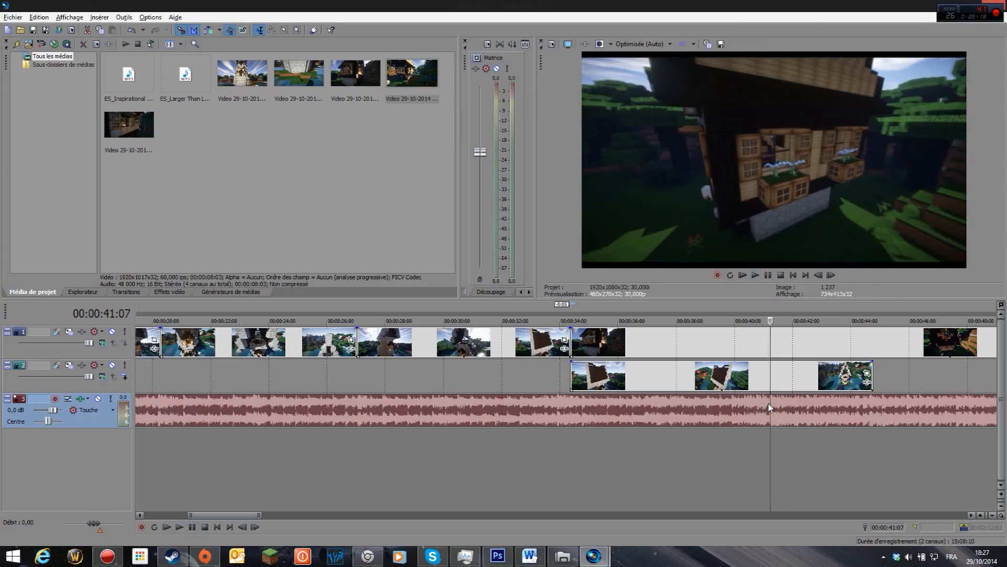
- Replay the music from 00:00:41:07, and split the house clip on the upper track on the beat at 00:00:41:05
{"action": "left_click", "coordinate": [178, 526]}
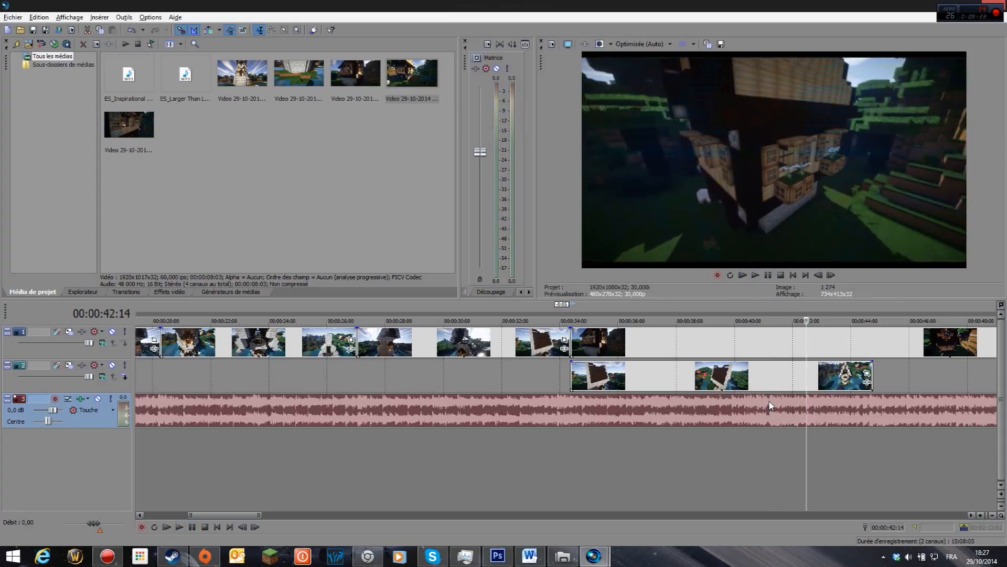
{"action": "key", "text": "space"}
{"action": "left_click", "coordinate": [768, 338]}
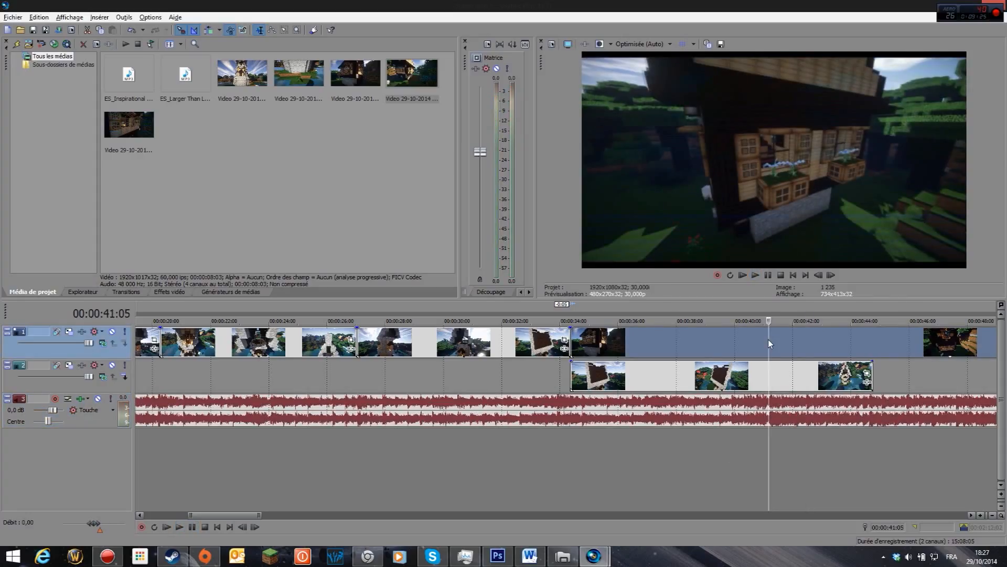
{"action": "key", "text": "s"}
- Move the leftover tower clip on the lower track back to about 00:00:24, and the second part of the house clip later to about 00:00:44
{"action": "left_click", "coordinate": [794, 388]}
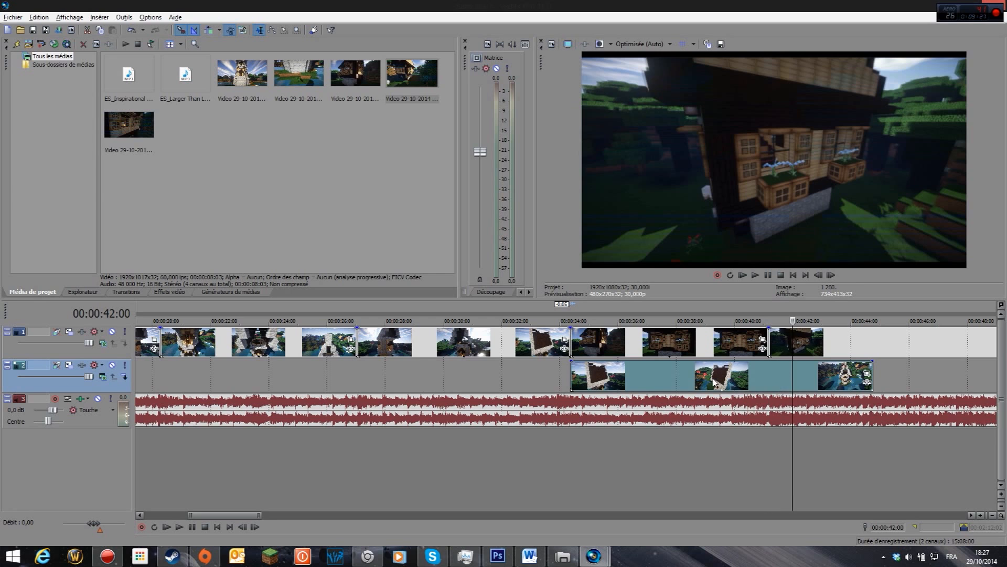
{"action": "left_click_drag", "start_coordinate": [715, 383], "coordinate": [419, 371]}
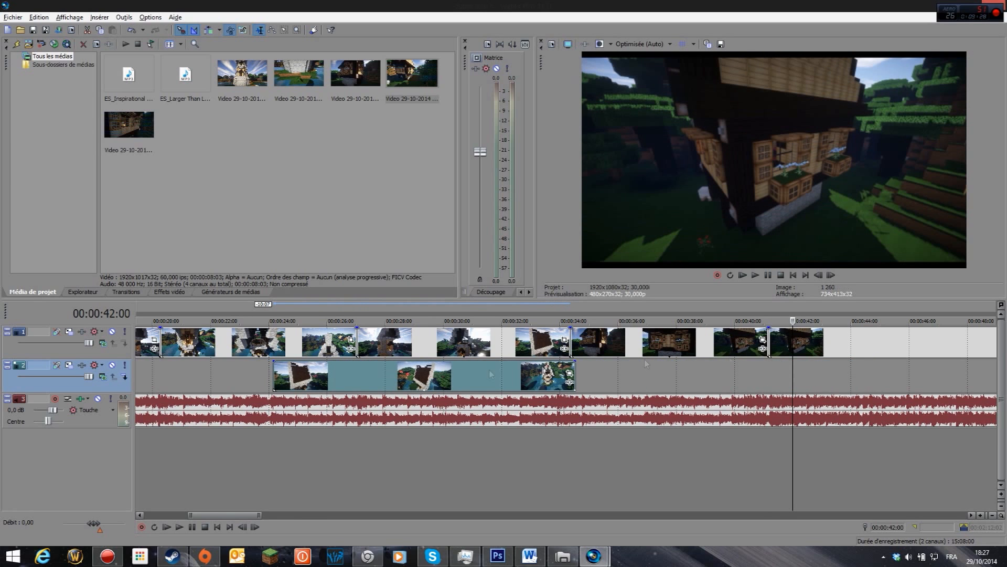
{"action": "left_click", "coordinate": [847, 352]}
{"action": "scroll", "coordinate": [680, 349], "scroll_direction": "down", "scroll_amount": 3}
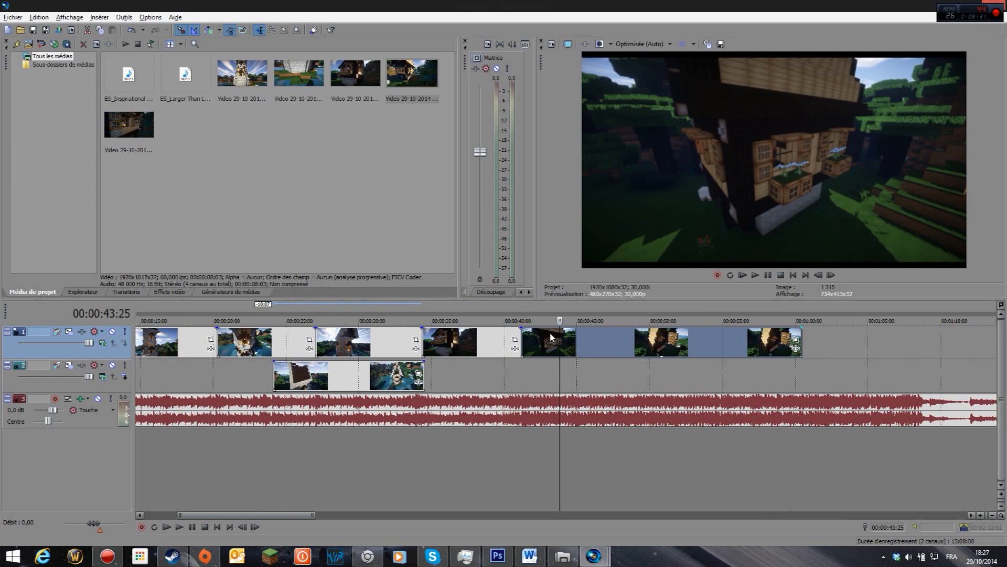
{"action": "left_click_drag", "start_coordinate": [580, 345], "coordinate": [638, 346]}
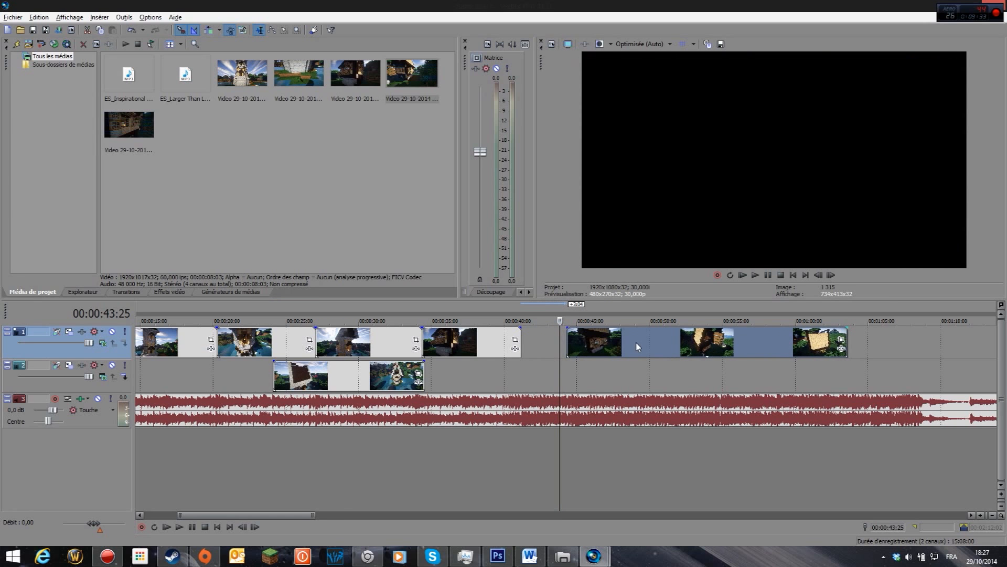
- Bring the next house clip from about 00:01:21 against the cut at 00:00:41:05, moving the leftover house part out of its way to the lower track
{"action": "left_click_drag", "start_coordinate": [290, 521], "coordinate": [328, 519]}
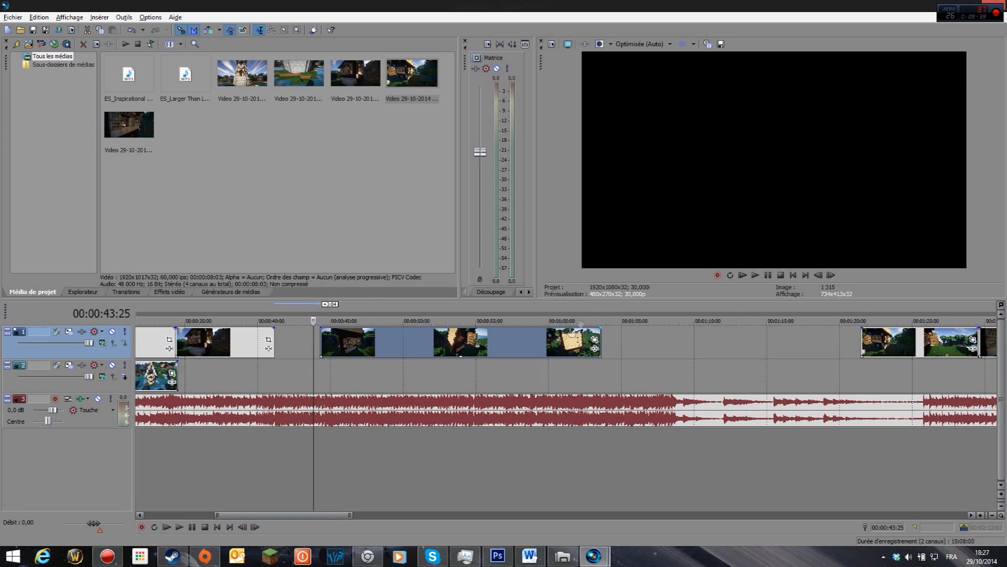
{"action": "left_click_drag", "start_coordinate": [490, 340], "coordinate": [560, 340]}
{"action": "left_click_drag", "start_coordinate": [902, 341], "coordinate": [316, 339]}
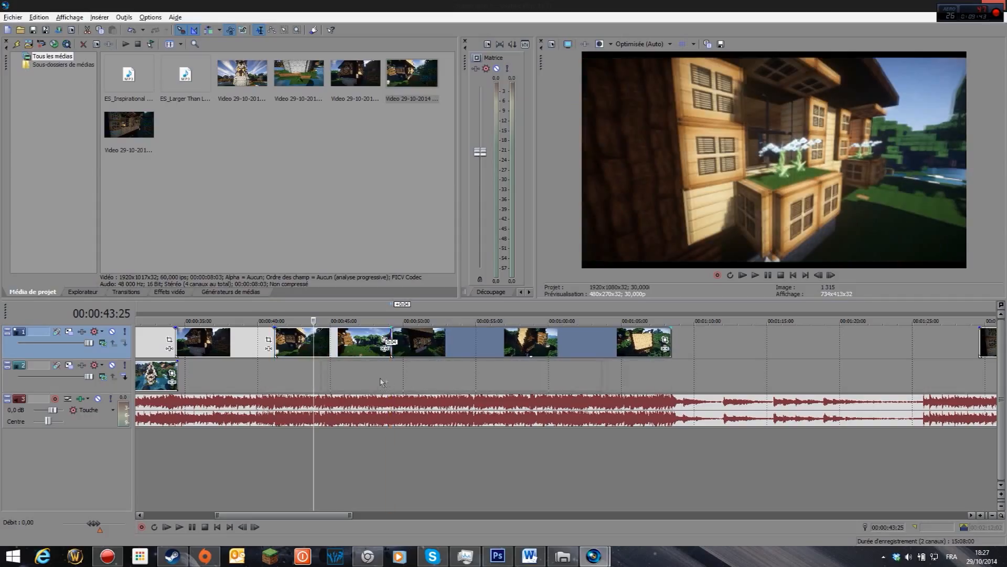
{"action": "left_click_drag", "start_coordinate": [331, 385], "coordinate": [330, 385]}
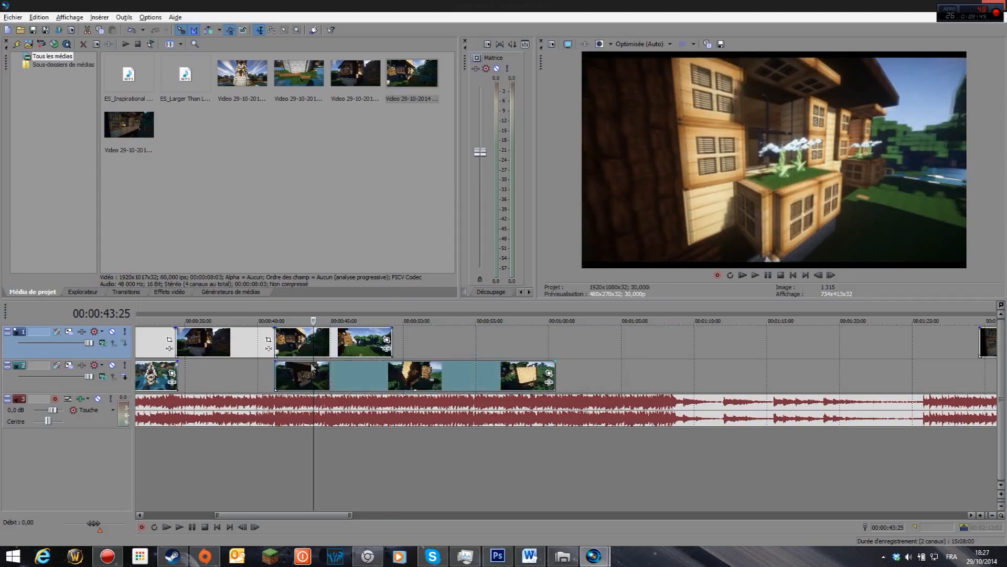
- Play the upper-track clips from 00:00:37:16 across the house cut at 00:00:41:05, and listen for the next beat
{"action": "left_click", "coordinate": [280, 342]}
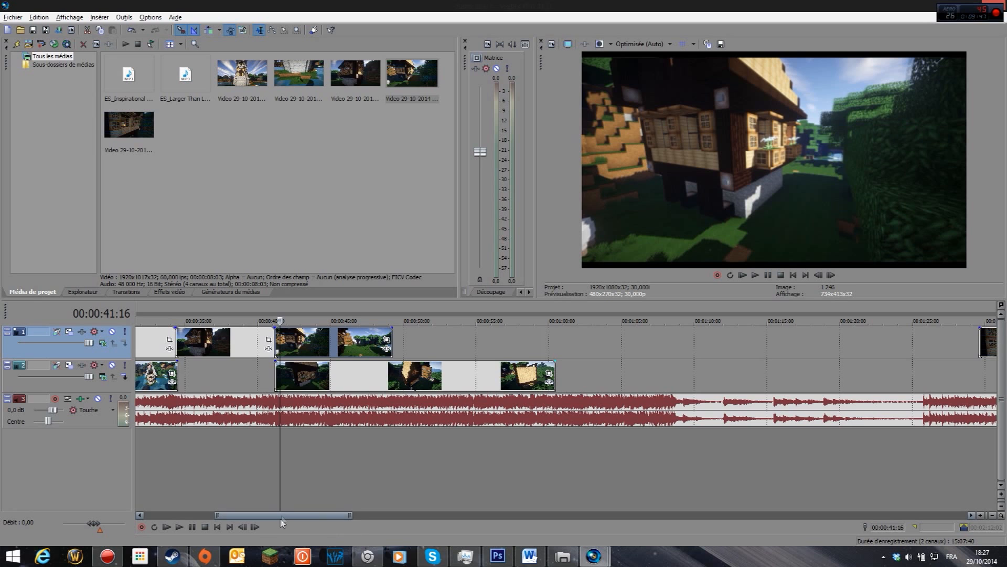
{"action": "left_click_drag", "start_coordinate": [284, 515], "coordinate": [231, 516]}
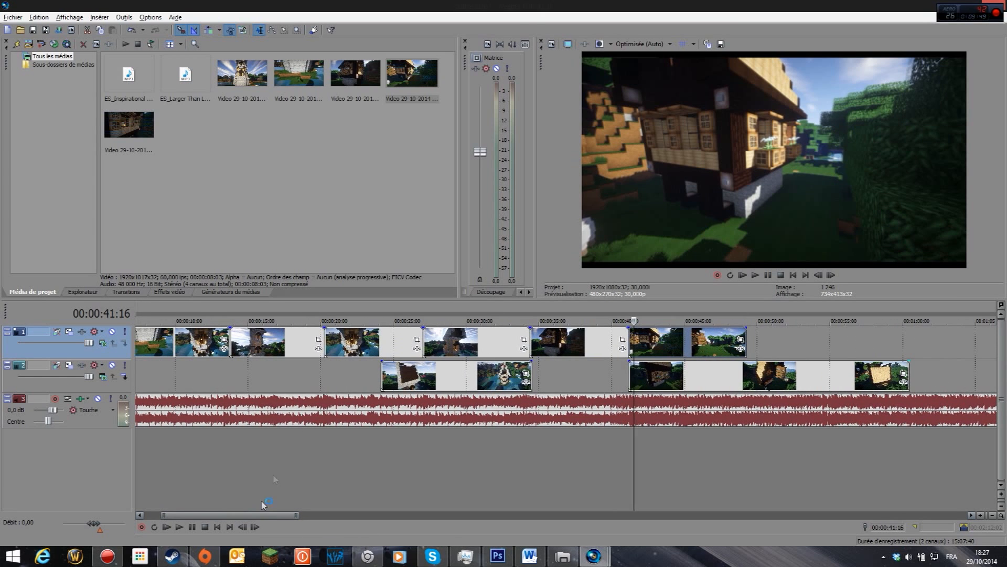
{"action": "left_click", "coordinate": [577, 342]}
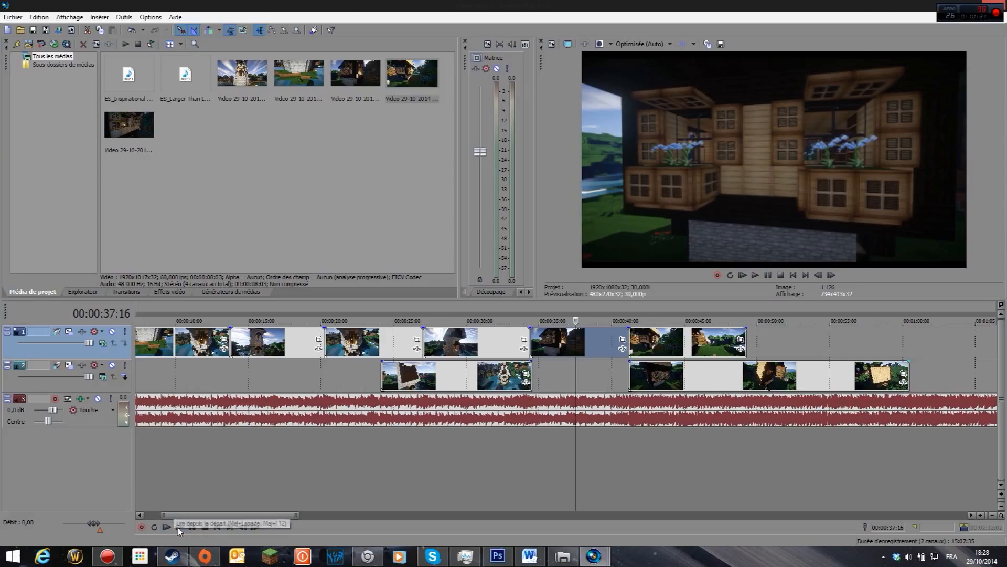
{"action": "left_click", "coordinate": [194, 529]}
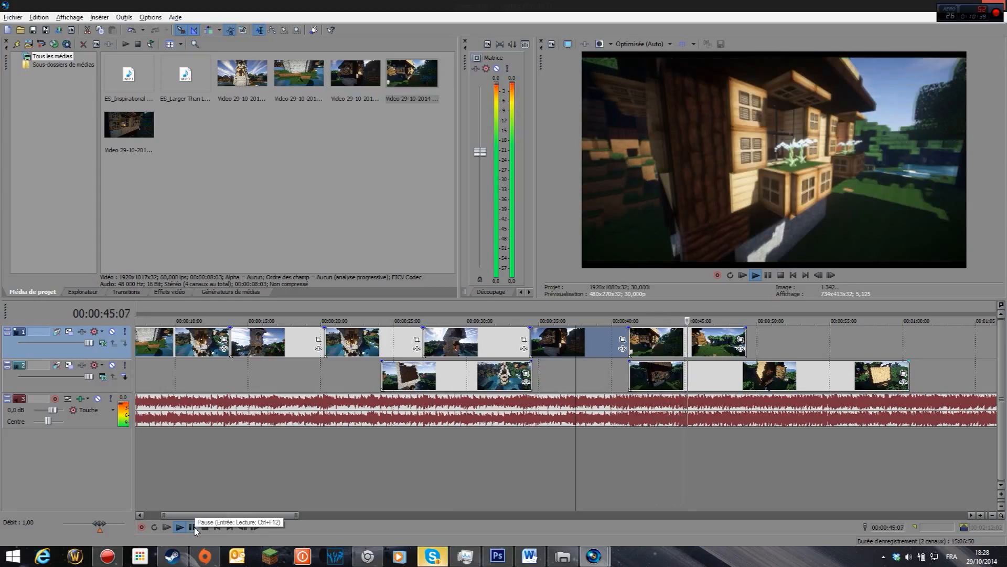
{"action": "left_click", "coordinate": [191, 527]}
{"action": "left_click", "coordinate": [193, 528]}
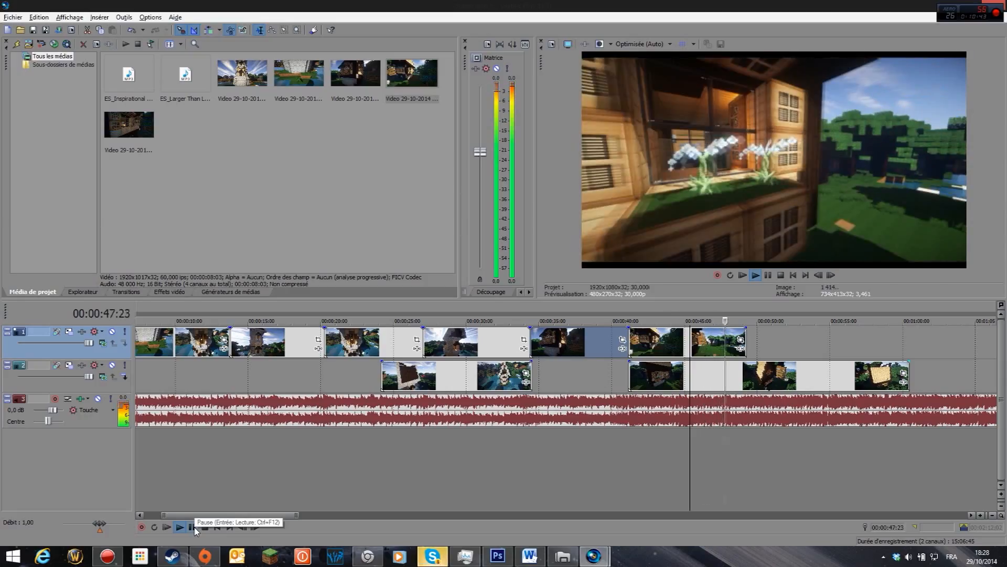
- Examine the music between 00:00:46:29 and 00:00:48:15 for the next beat, replaying it from 00:00:47:27
{"action": "left_click", "coordinate": [722, 408]}
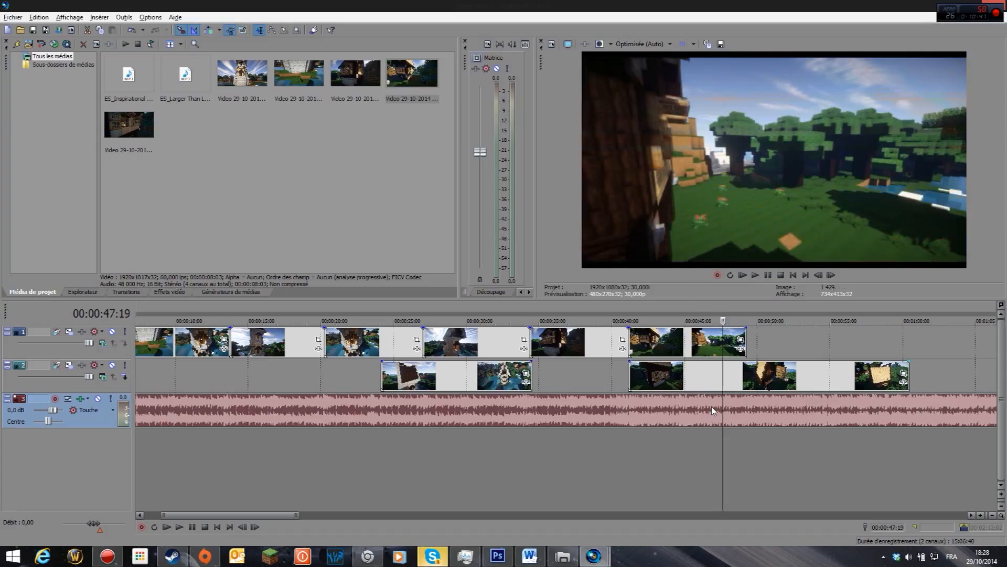
{"action": "left_click", "coordinate": [712, 410]}
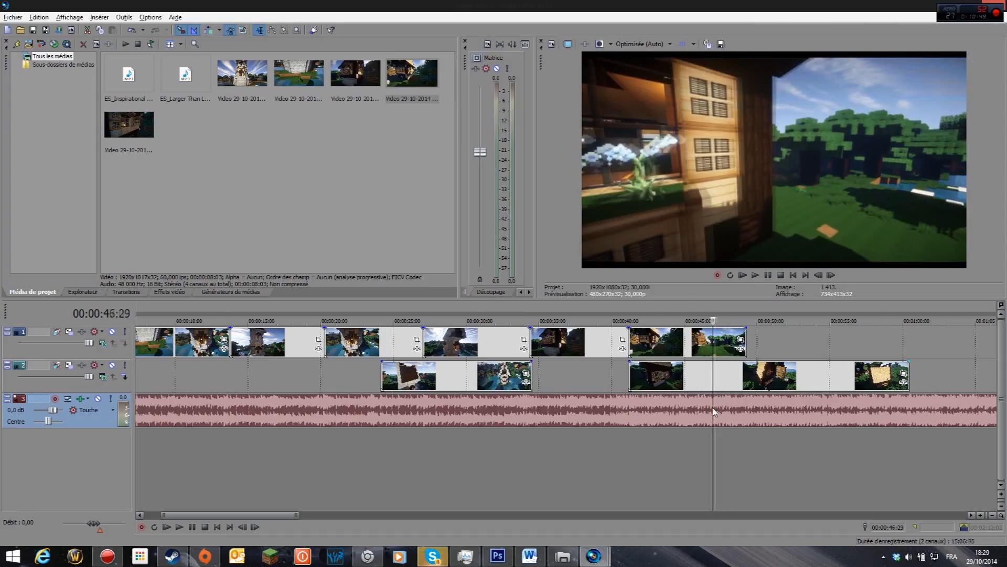
{"action": "left_click", "coordinate": [179, 527]}
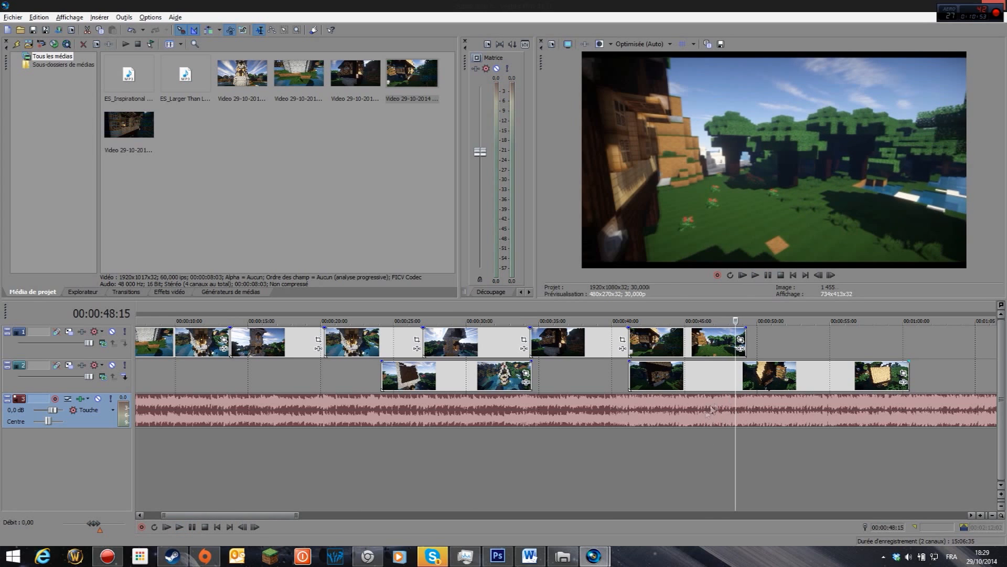
{"action": "left_click", "coordinate": [731, 407]}
{"action": "scroll", "coordinate": [730, 403], "scroll_direction": "up", "scroll_amount": 3}
{"action": "left_click", "coordinate": [559, 407]}
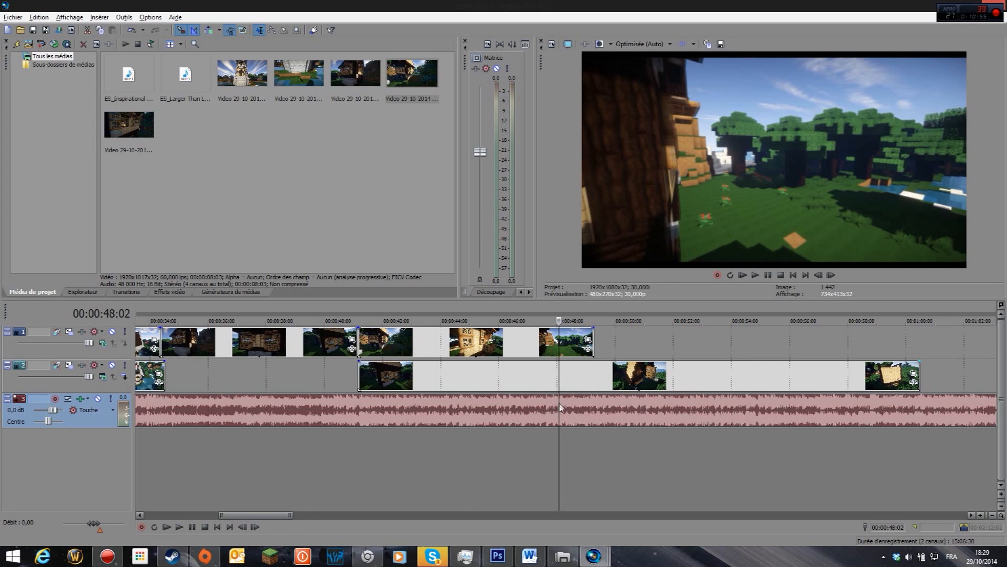
{"action": "left_click", "coordinate": [557, 408]}
{"action": "left_click", "coordinate": [553, 408]}
{"action": "left_click", "coordinate": [554, 409]}
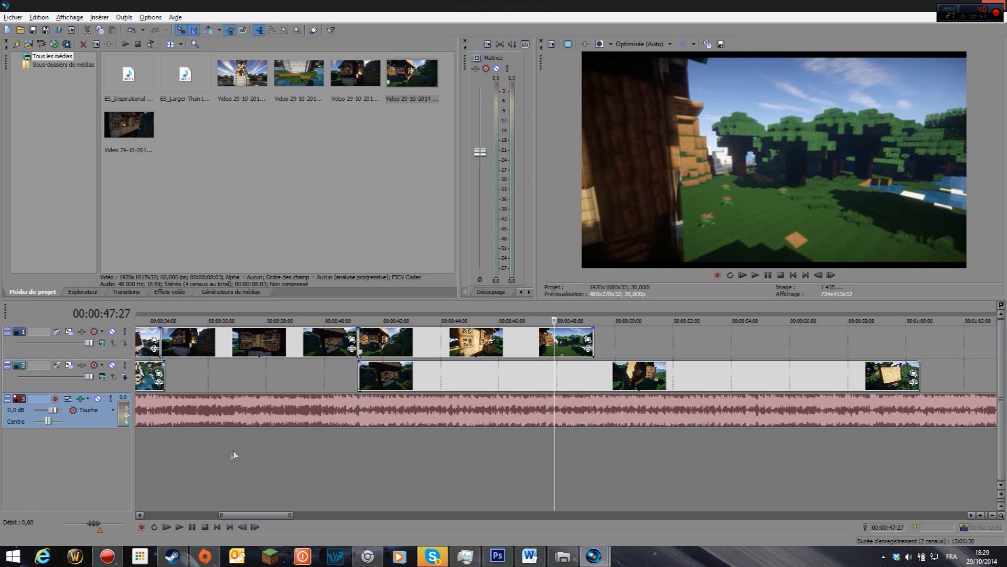
{"action": "left_click", "coordinate": [179, 528]}
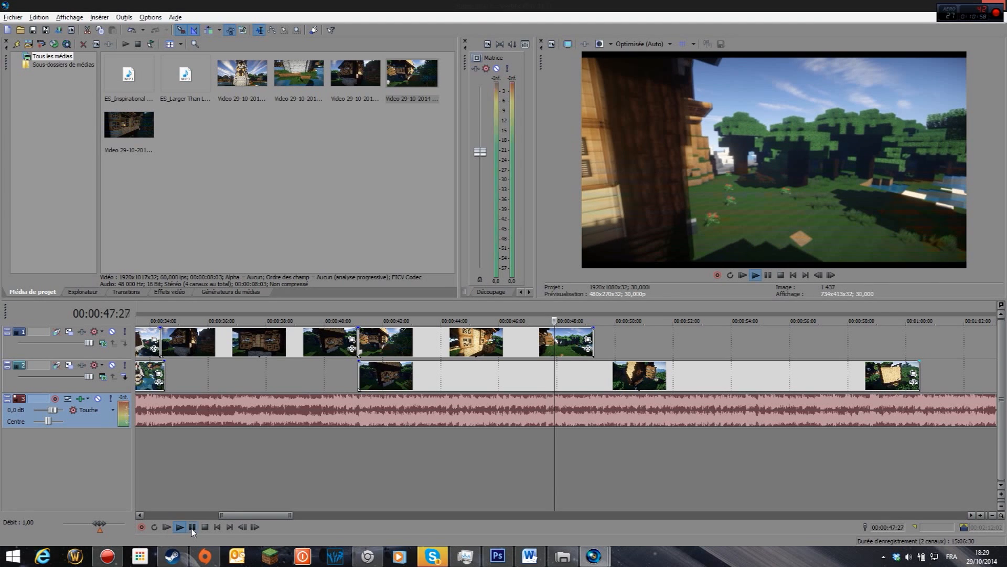
- Replay the music from 00:00:47:15, 00:00:47:19 and 00:00:48:05 to pin down the beat near 00:00:48
{"action": "left_click", "coordinate": [549, 403]}
{"action": "left_click", "coordinate": [542, 407]}
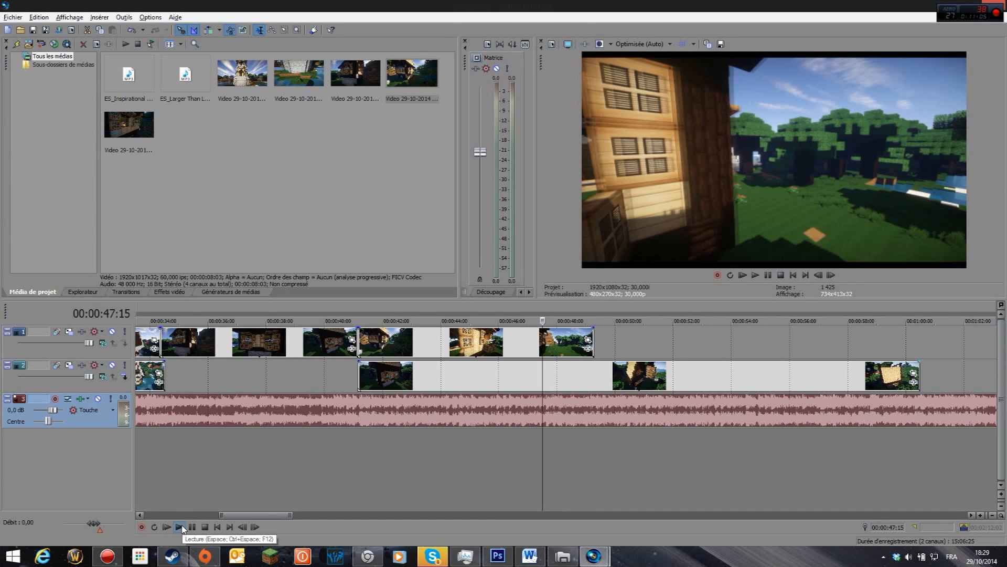
{"action": "left_click", "coordinate": [179, 527]}
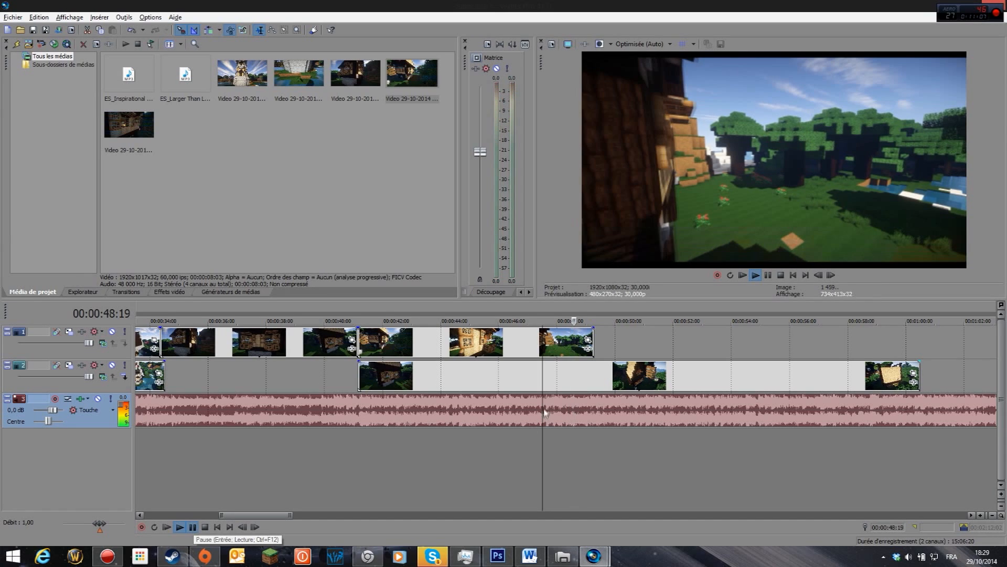
{"action": "left_click", "coordinate": [545, 411]}
{"action": "left_click", "coordinate": [180, 527]}
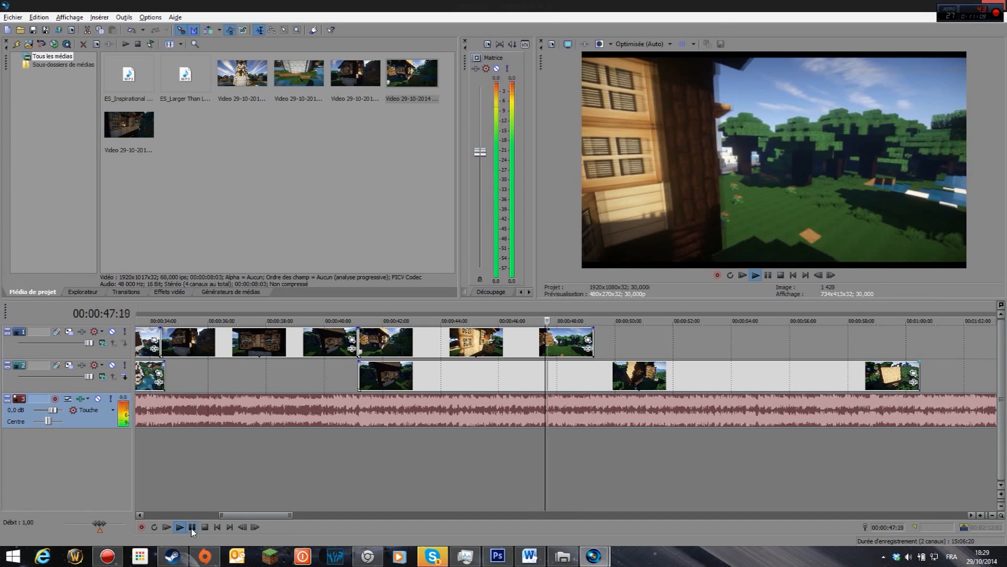
{"action": "left_click", "coordinate": [192, 528]}
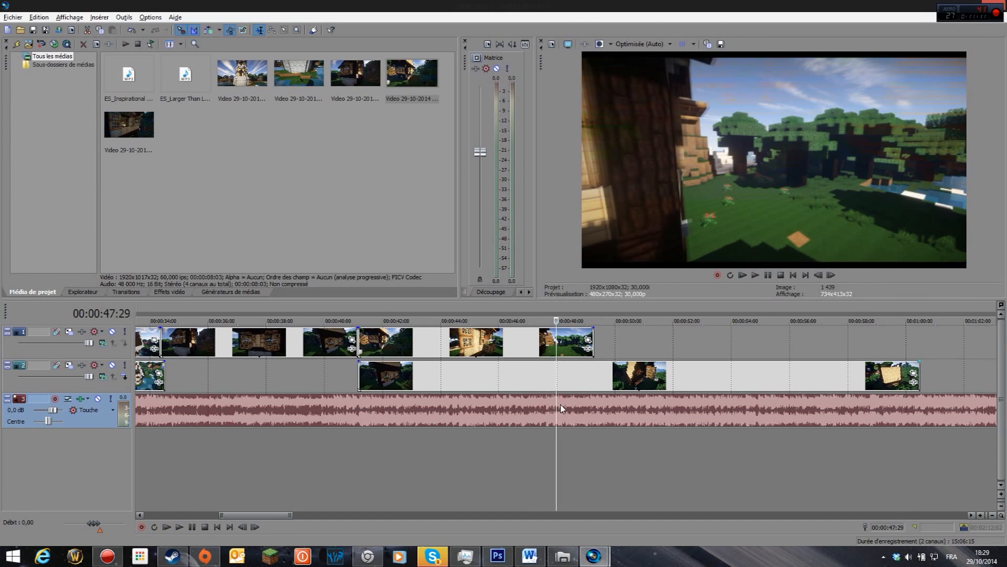
{"action": "left_click", "coordinate": [561, 408]}
{"action": "left_click", "coordinate": [179, 528]}
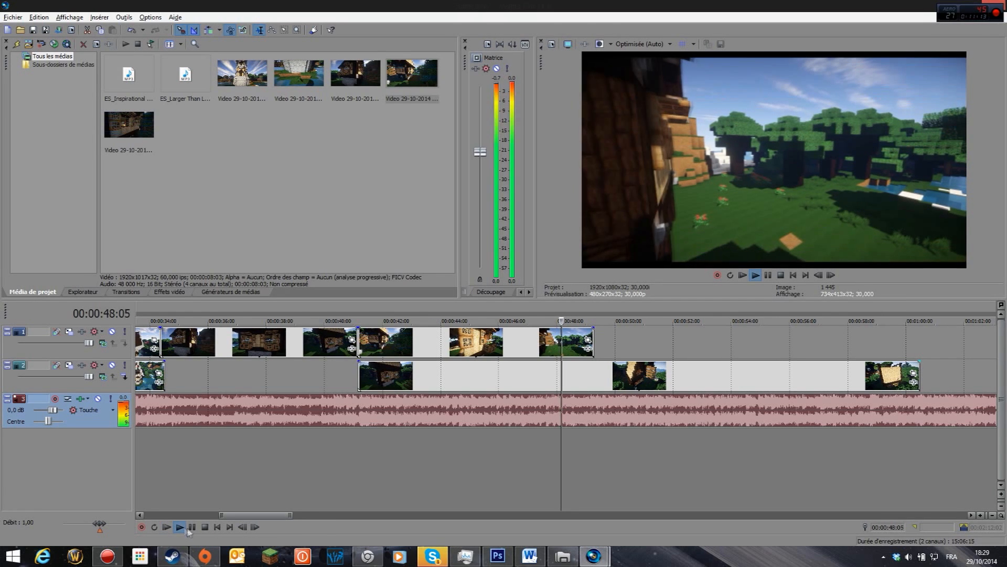
{"action": "left_click", "coordinate": [192, 527]}
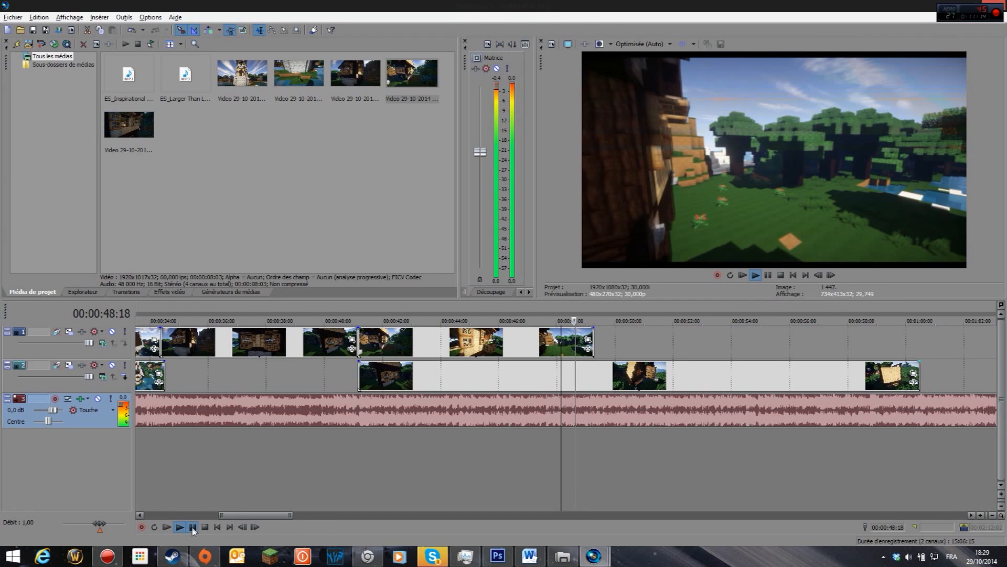
- Trim the last upper-track house clip to the beat at 00:00:48:02, and place the leftover lower-track house clip against that cut
{"action": "left_click", "coordinate": [560, 406]}
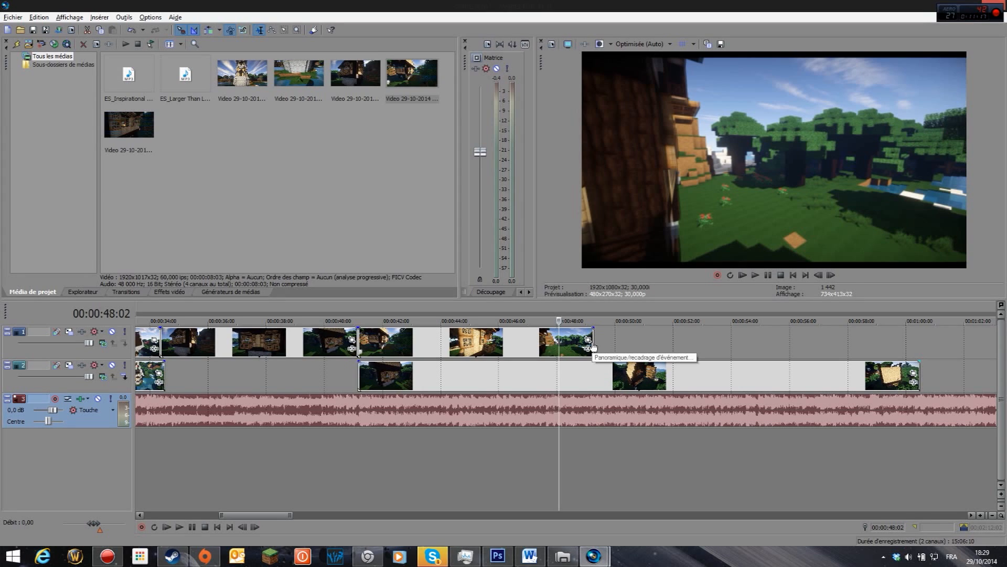
{"action": "left_click_drag", "start_coordinate": [593, 345], "coordinate": [559, 346]}
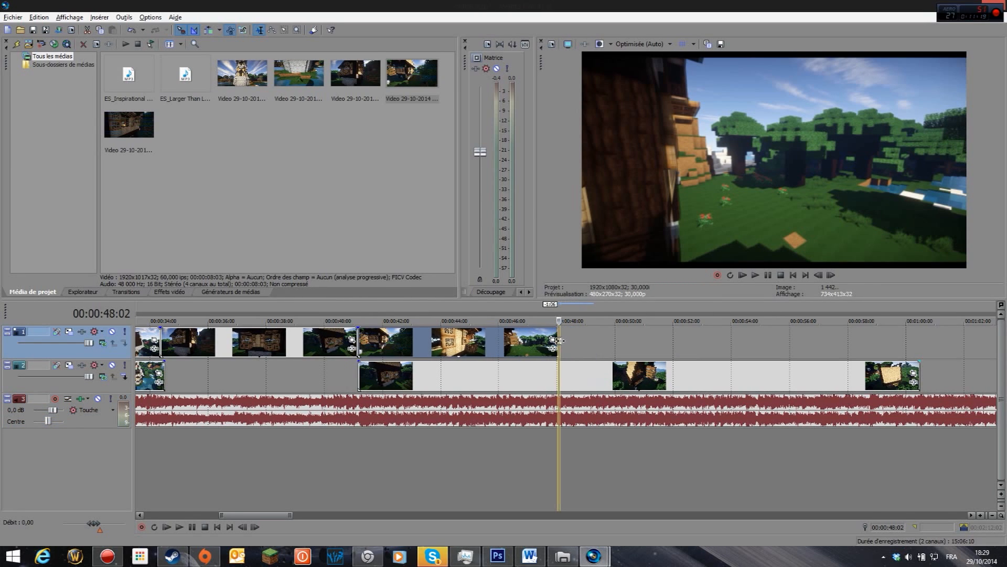
{"action": "left_click", "coordinate": [495, 379]}
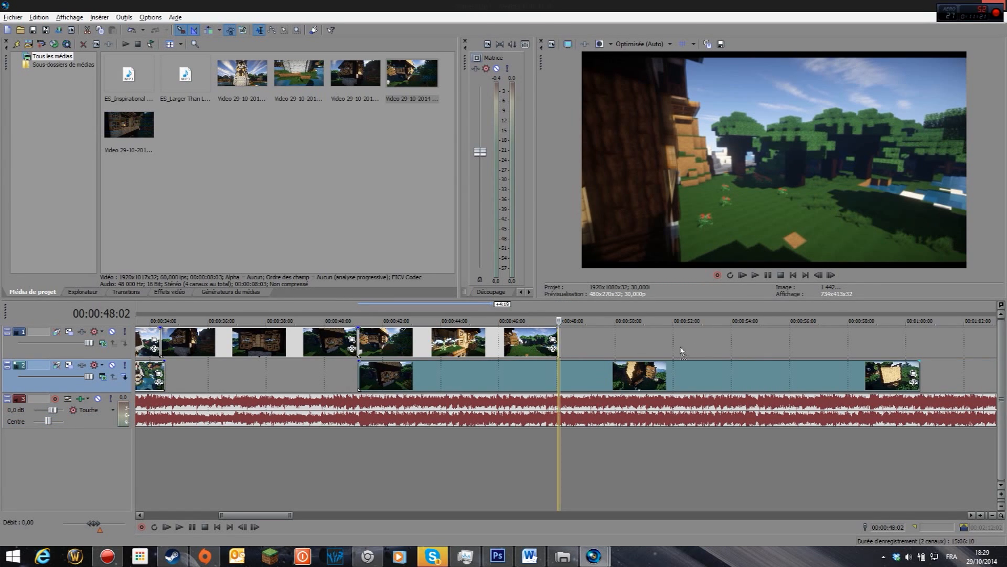
{"action": "left_click_drag", "start_coordinate": [677, 370], "coordinate": [877, 338]}
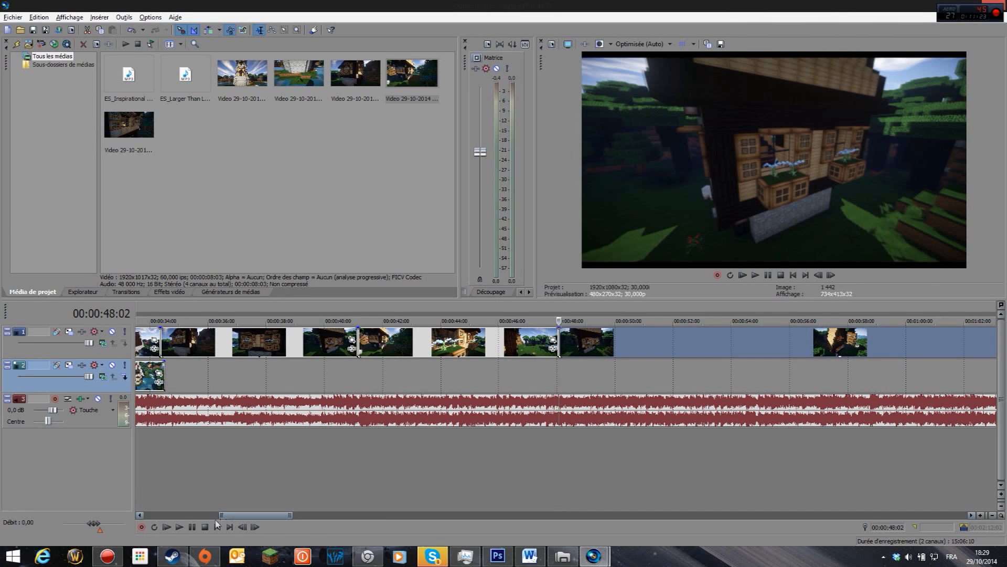
- Play the newly placed house clip from 00:00:48:02, and check its footage up to its end at 00:01:07:11
{"action": "left_click", "coordinate": [180, 527]}
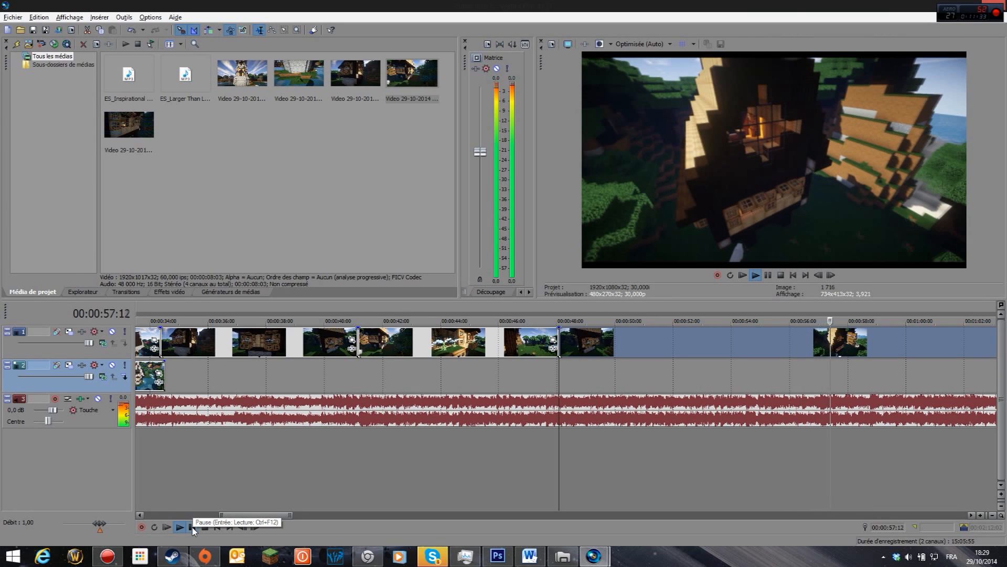
{"action": "scroll", "coordinate": [639, 425], "scroll_direction": "down", "scroll_amount": 3}
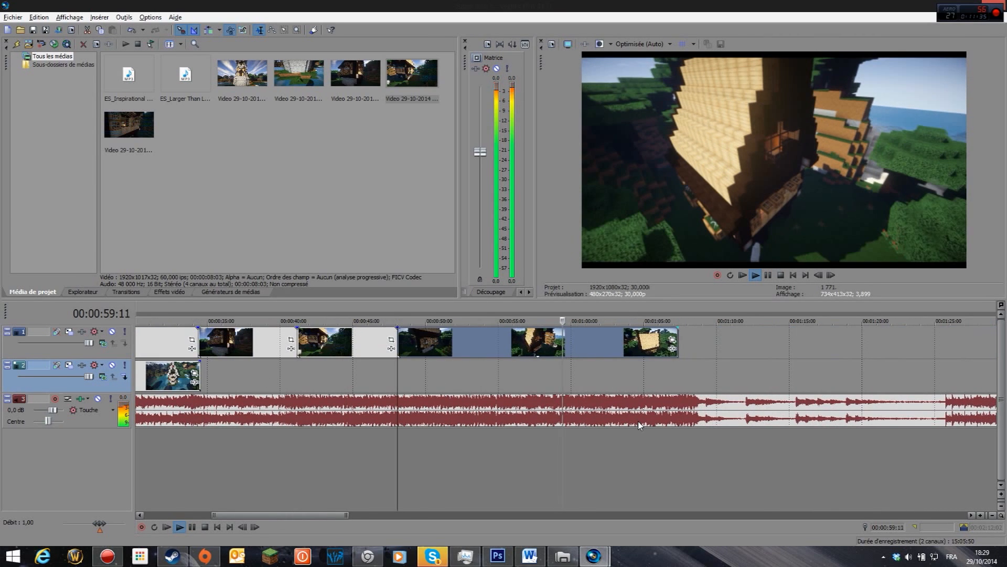
{"action": "left_click", "coordinate": [192, 527]}
{"action": "left_click", "coordinate": [648, 341]}
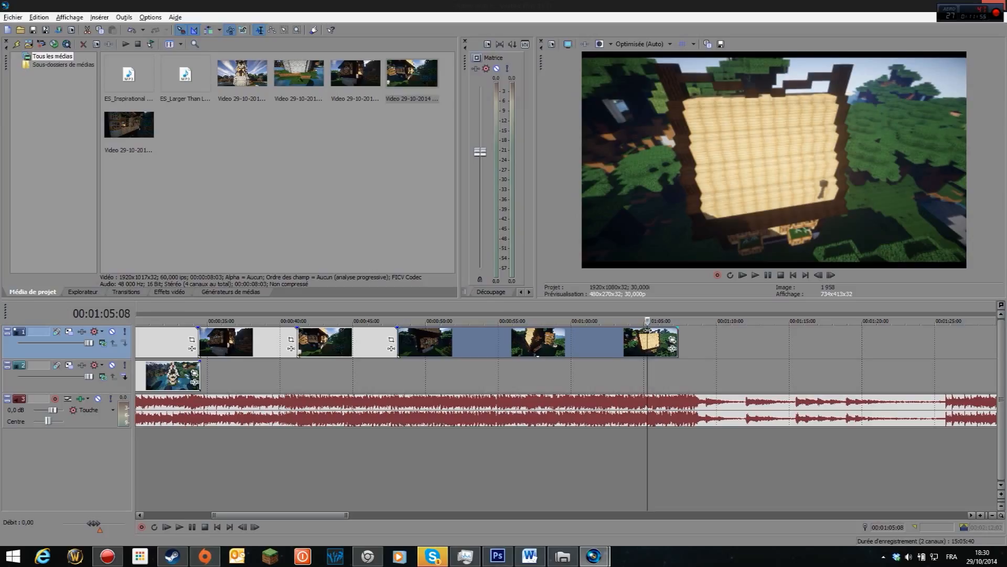
{"action": "left_click", "coordinate": [676, 347]}
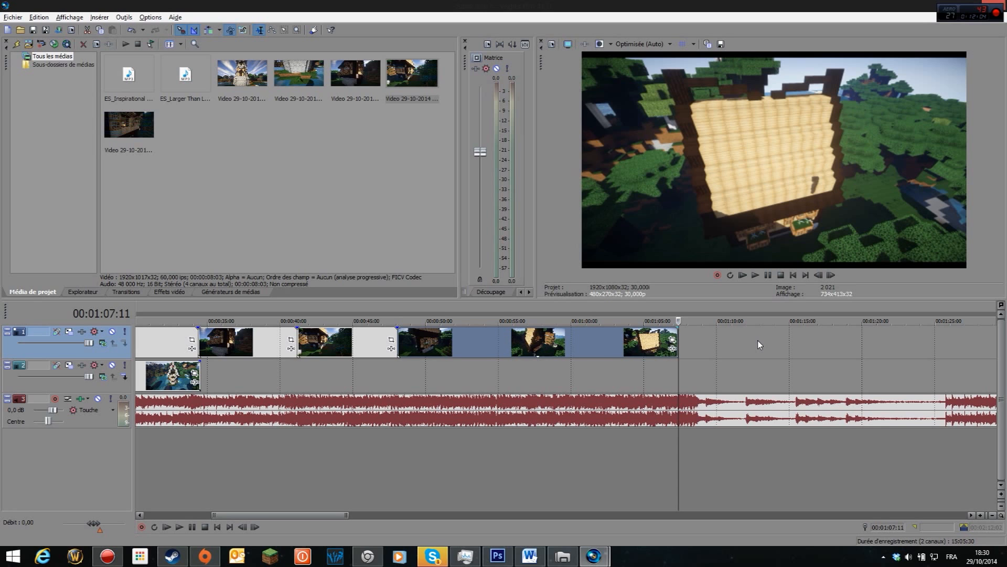
{"action": "left_click", "coordinate": [594, 348]}
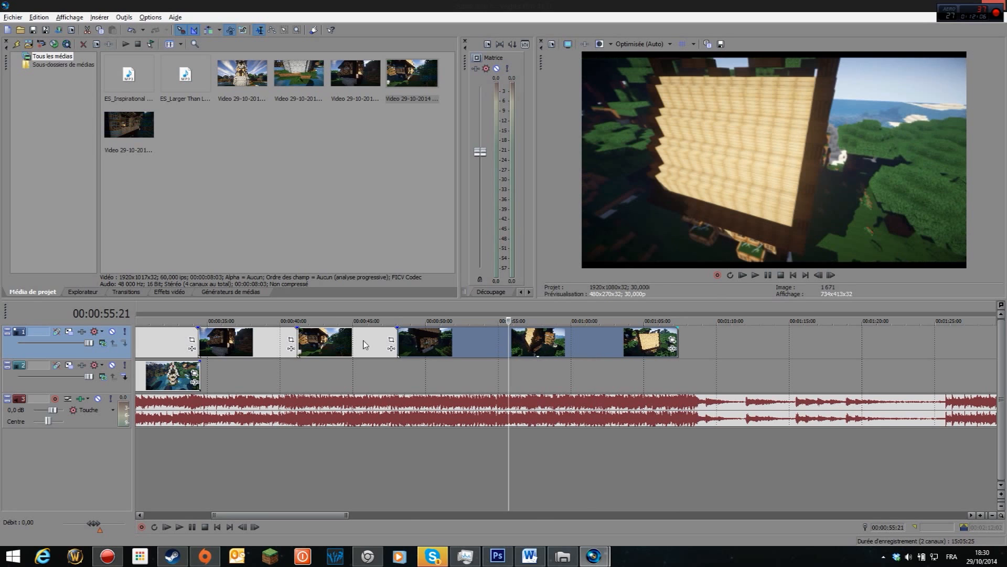
{"action": "left_click", "coordinate": [363, 342]}
- Bring the last clip on the upper track from about 00:01:30 against the house clip's end at 00:01:07:11
{"action": "scroll", "coordinate": [363, 342], "scroll_direction": "down", "scroll_amount": 3}
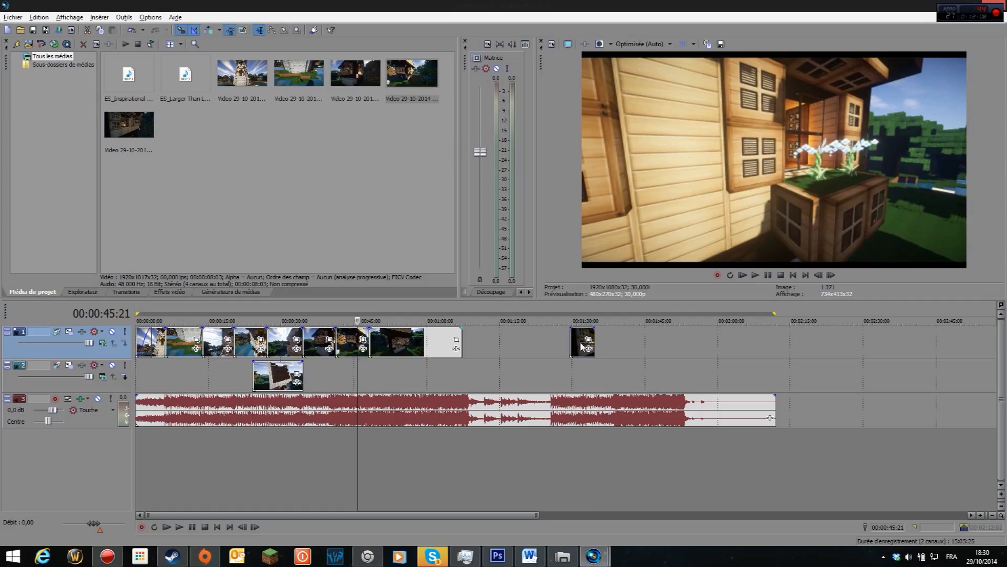
{"action": "left_click", "coordinate": [583, 346]}
{"action": "left_click_drag", "start_coordinate": [583, 346], "coordinate": [474, 348]}
- Check the house clip's start at 00:00:48:02, and play it from 00:00:54:10 to listen for the next beat
{"action": "left_click", "coordinate": [377, 357]}
{"action": "scroll", "coordinate": [570, 346], "scroll_direction": "up", "scroll_amount": 5}
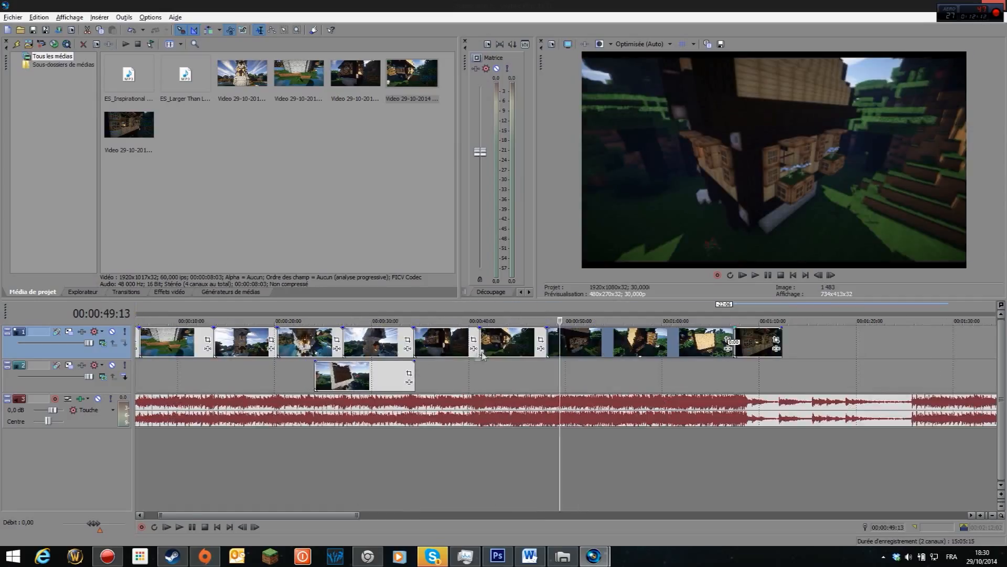
{"action": "left_click", "coordinate": [542, 338]}
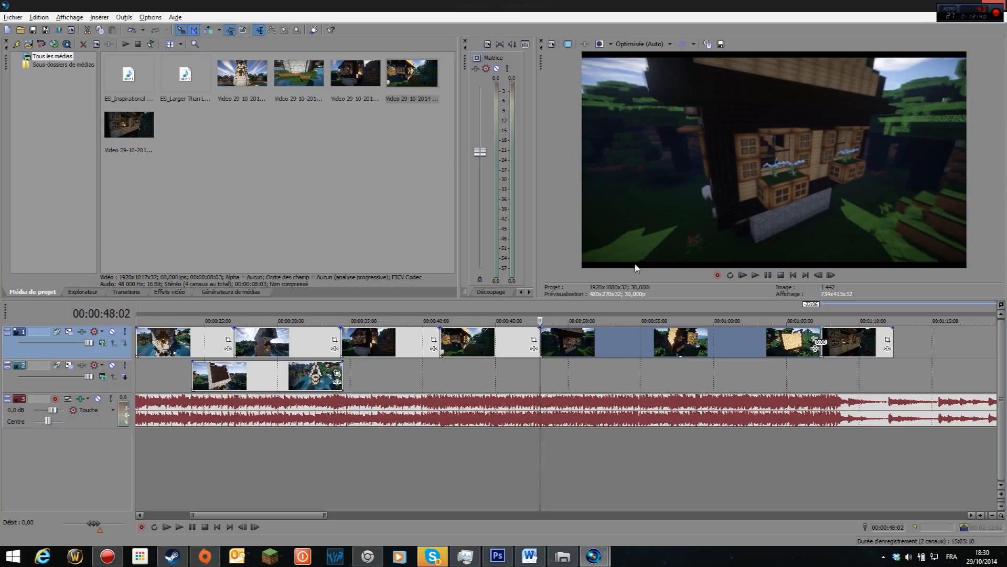
{"action": "left_click", "coordinate": [631, 353]}
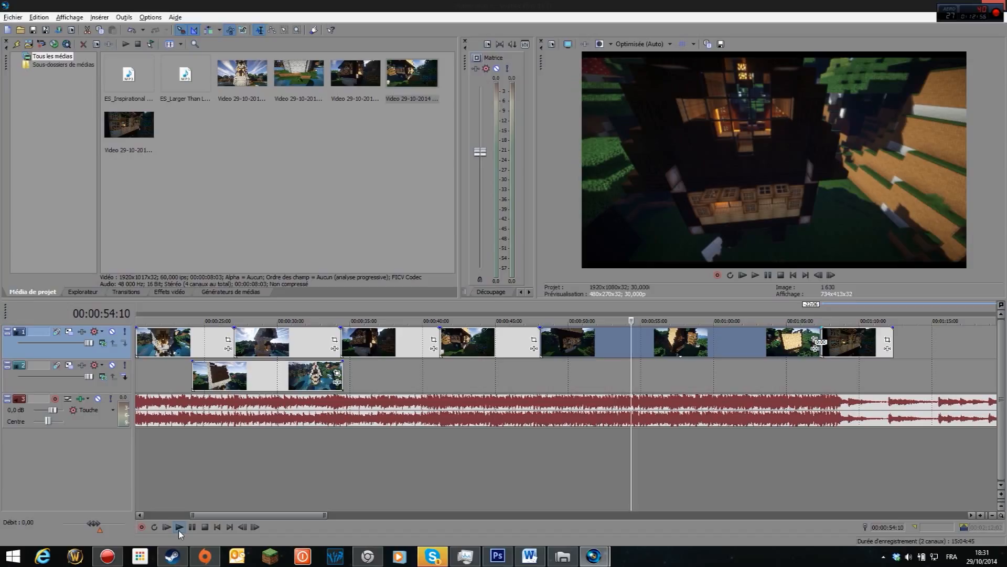
{"action": "left_click", "coordinate": [179, 529]}
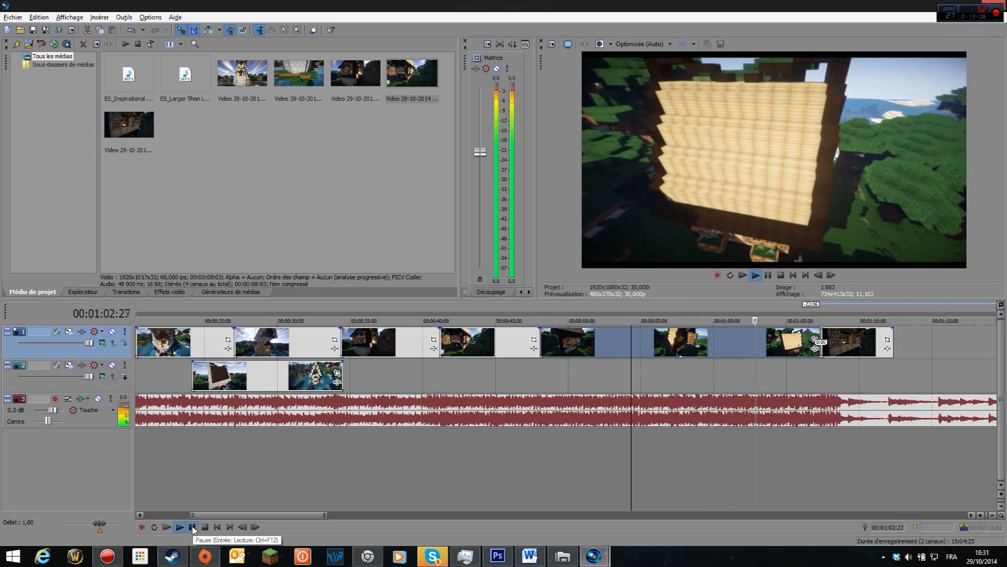
{"action": "left_click", "coordinate": [193, 527]}
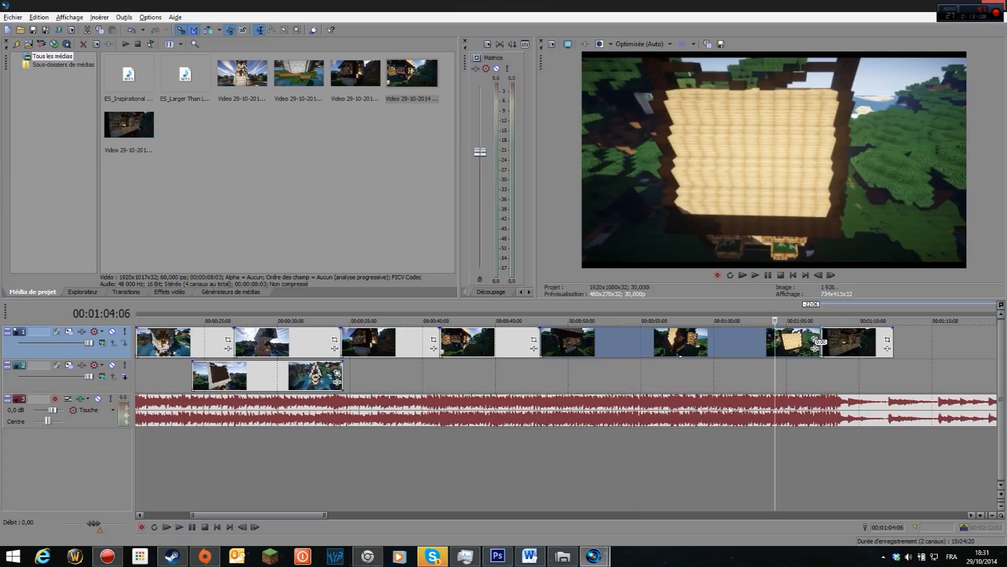
- Replay the music from 00:01:00:29 to locate the next beat within the house clip
{"action": "left_click", "coordinate": [743, 409]}
{"action": "left_click", "coordinate": [728, 410]}
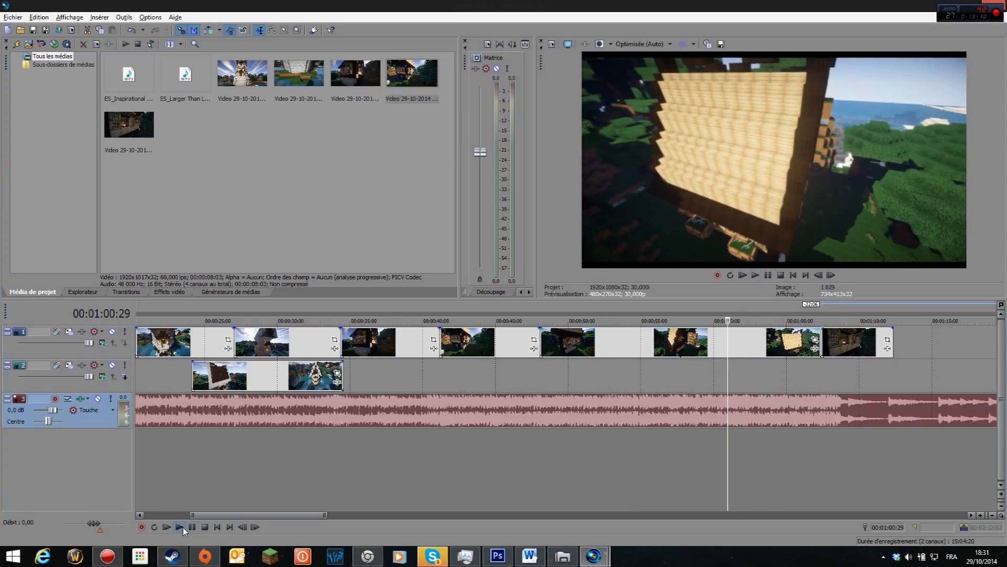
{"action": "left_click", "coordinate": [179, 526]}
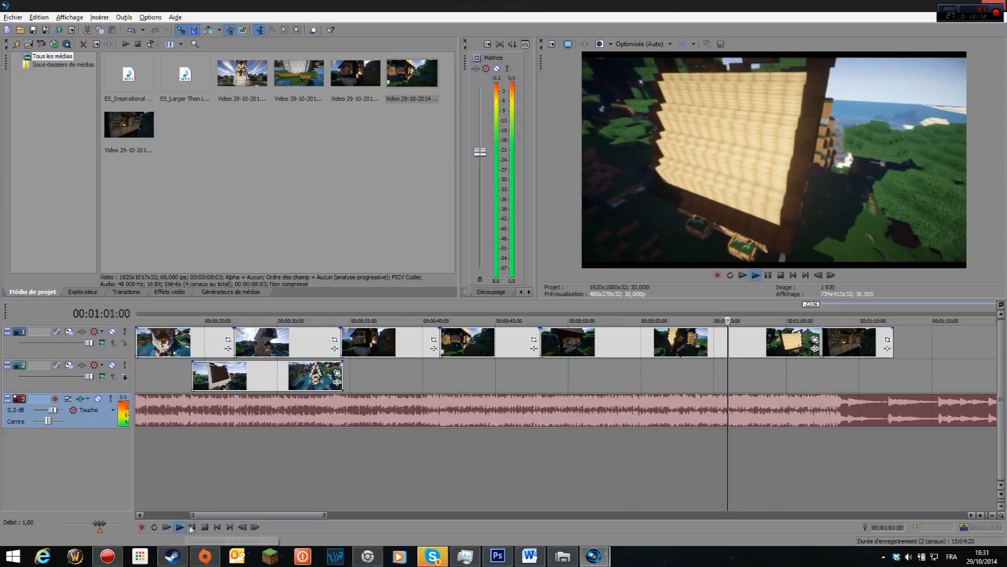
{"action": "left_click", "coordinate": [193, 527]}
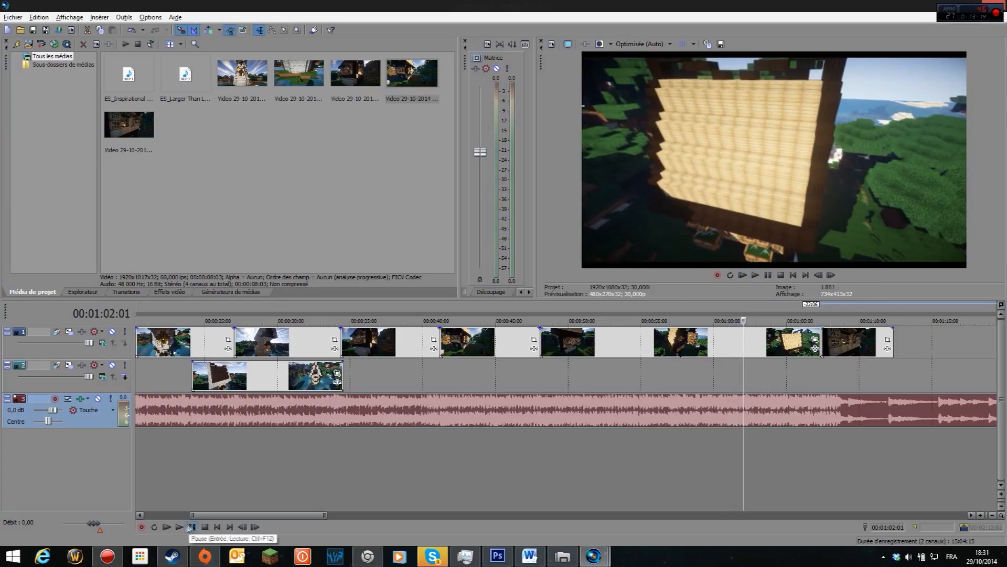
- Locate the beat at 00:01:02:06 and split the upper track's house clip there
{"action": "left_click", "coordinate": [193, 527]}
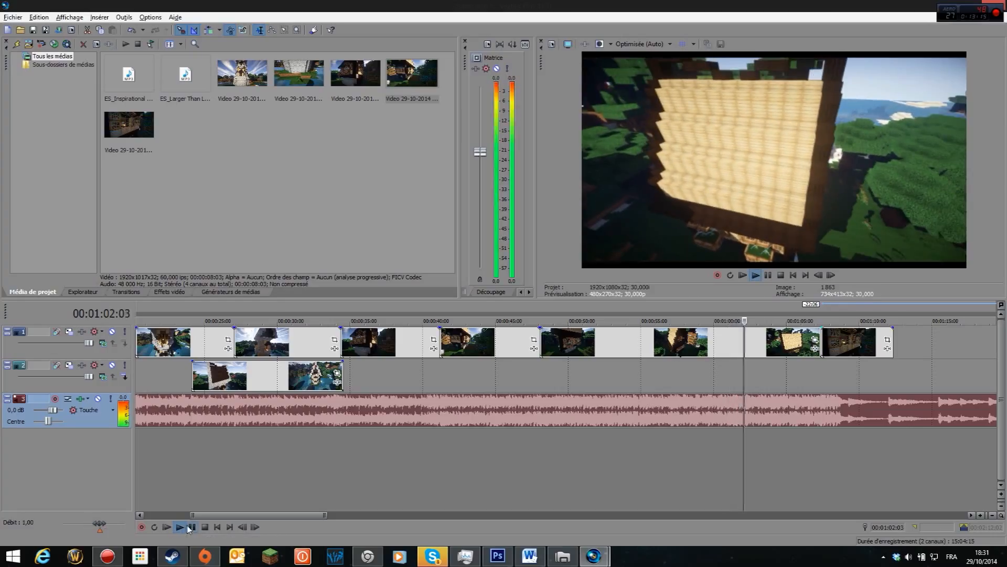
{"action": "left_click", "coordinate": [744, 401]}
{"action": "scroll", "coordinate": [745, 400], "scroll_direction": "up", "scroll_amount": 3}
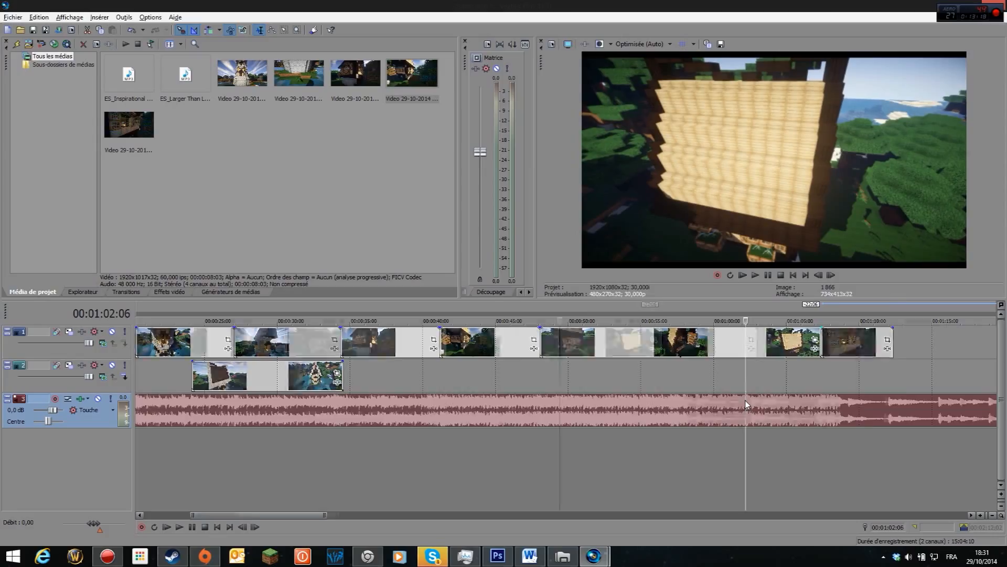
{"action": "left_click", "coordinate": [183, 526]}
{"action": "left_click", "coordinate": [561, 405]}
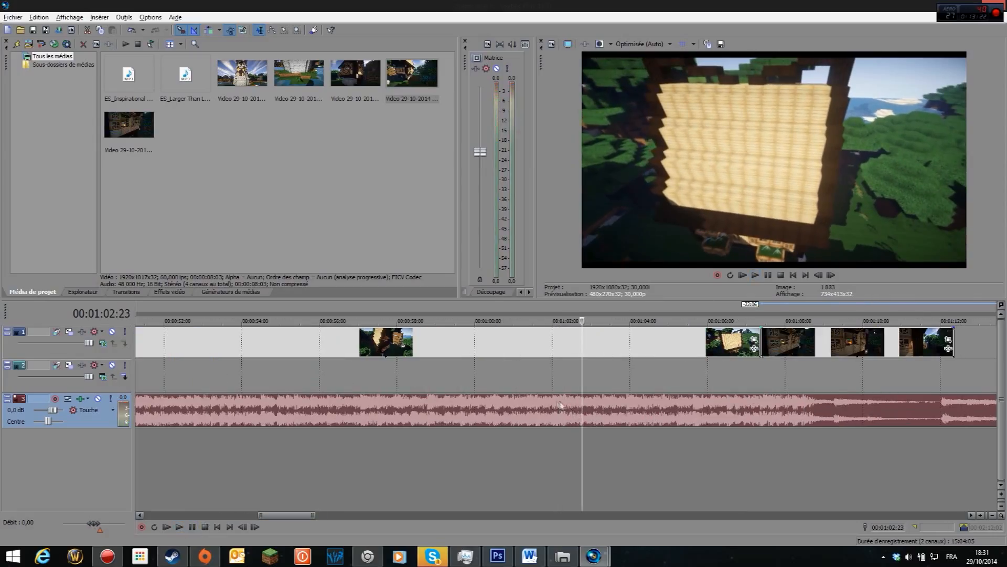
{"action": "left_click", "coordinate": [560, 346]}
{"action": "key", "text": "s"}
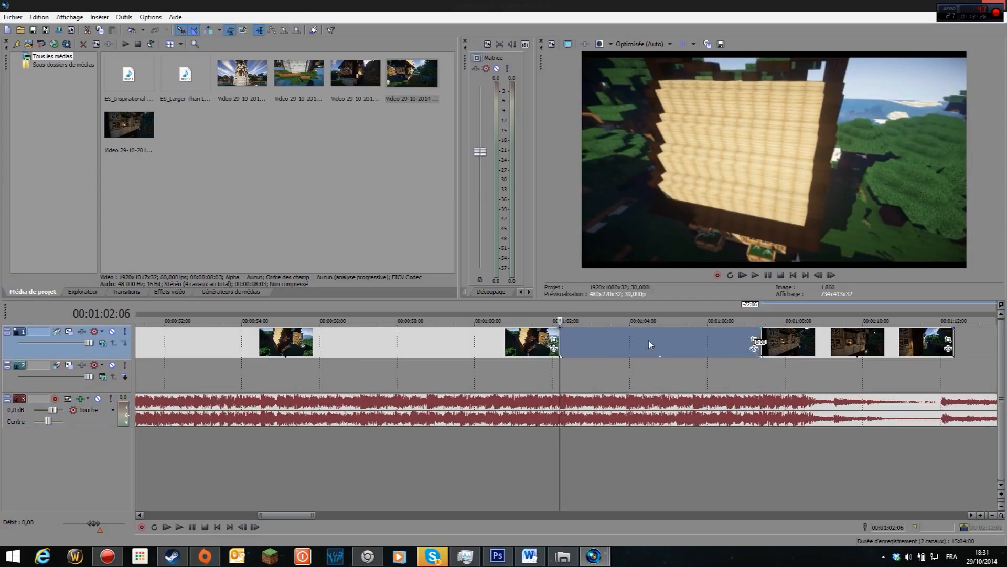
- Move the cut-off house remainder to the lower track, ending at 00:01:02:06, and bring the last clip against the cut on the upper track
{"action": "left_click_drag", "start_coordinate": [483, 379], "coordinate": [422, 379]}
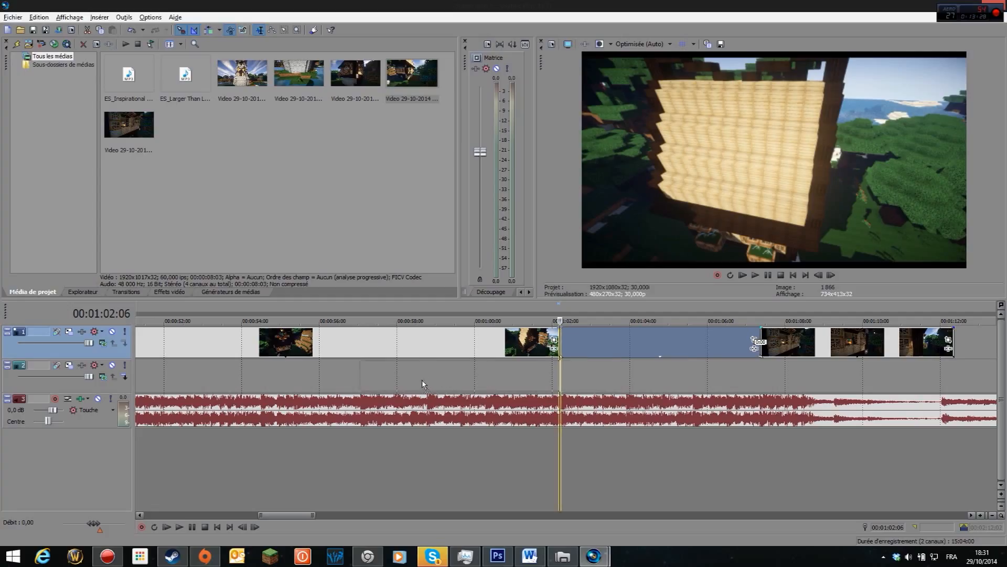
{"action": "left_click_drag", "start_coordinate": [866, 345], "coordinate": [666, 344]}
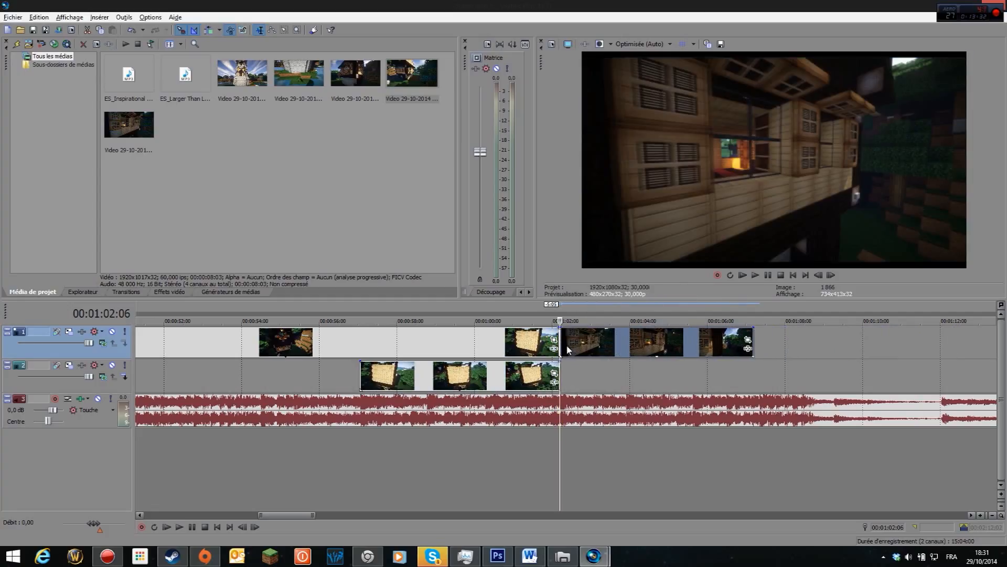
{"action": "left_click", "coordinate": [568, 349]}
{"action": "left_click", "coordinate": [561, 341]}
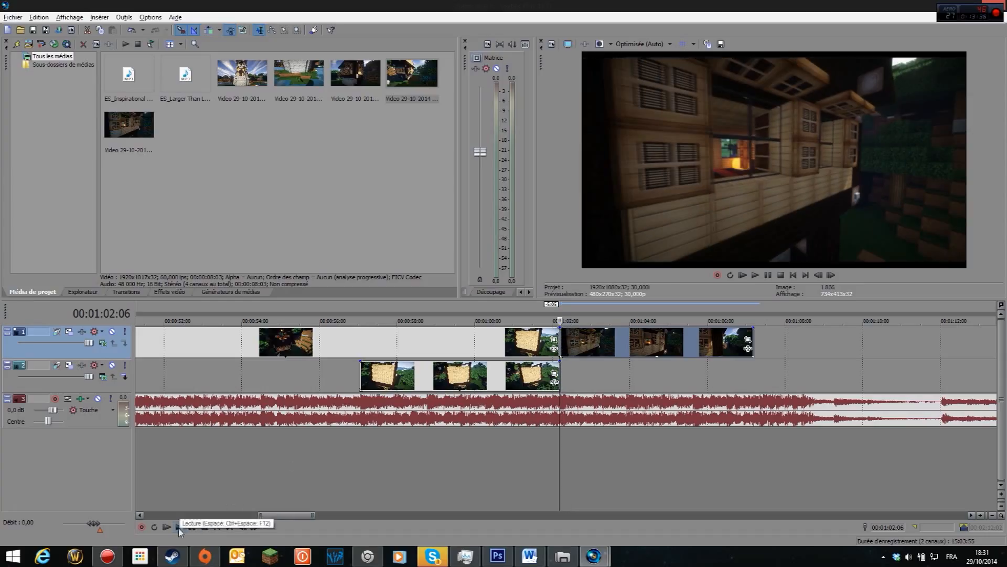
- Play the transition between the house clip and the window clip from just before the cut at 00:01:02:06
{"action": "left_click", "coordinate": [539, 347]}
{"action": "left_click", "coordinate": [181, 527]}
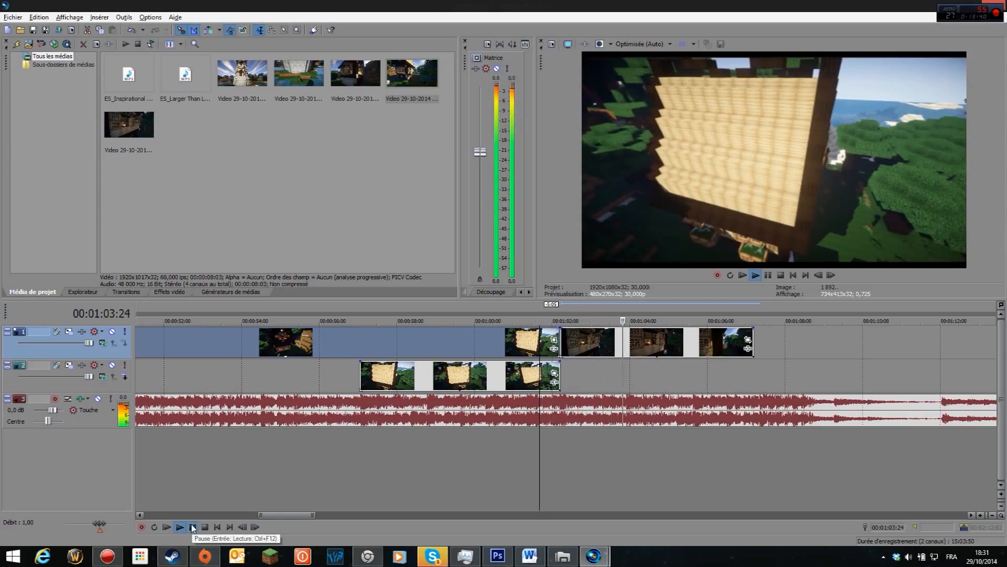
{"action": "left_click", "coordinate": [192, 527]}
{"action": "left_click", "coordinate": [524, 348]}
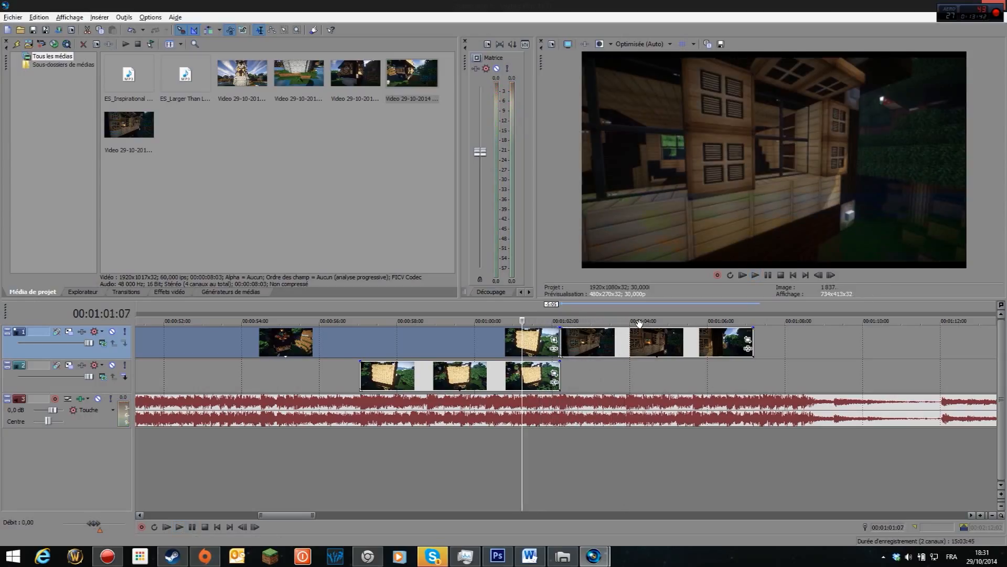
- Step frame by frame from 00:01:01:07 toward the cut at 00:01:02:06 to examine the end of the house clip
{"action": "key", "text": "Right"}
{"action": "key", "text": "Right"}
{"action": "key", "text": "Right"}
{"action": "key", "text": "Right"}
{"action": "key", "text": "Right"}
{"action": "key", "text": "Right"}
{"action": "key", "text": "Right"}
{"action": "key", "text": "Right"}
{"action": "key", "text": "Right"}
{"action": "key", "text": "Right"}
{"action": "key", "text": "Right"}
{"action": "key", "text": "Right"}
{"action": "key", "text": "Right"}
{"action": "key", "text": "Right"}
{"action": "key", "text": "Right"}
{"action": "key", "text": "Right"}
{"action": "key", "text": "Right"}
{"action": "key", "text": "Right"}
{"action": "key", "text": "Right"}
{"action": "key", "text": "Right"}
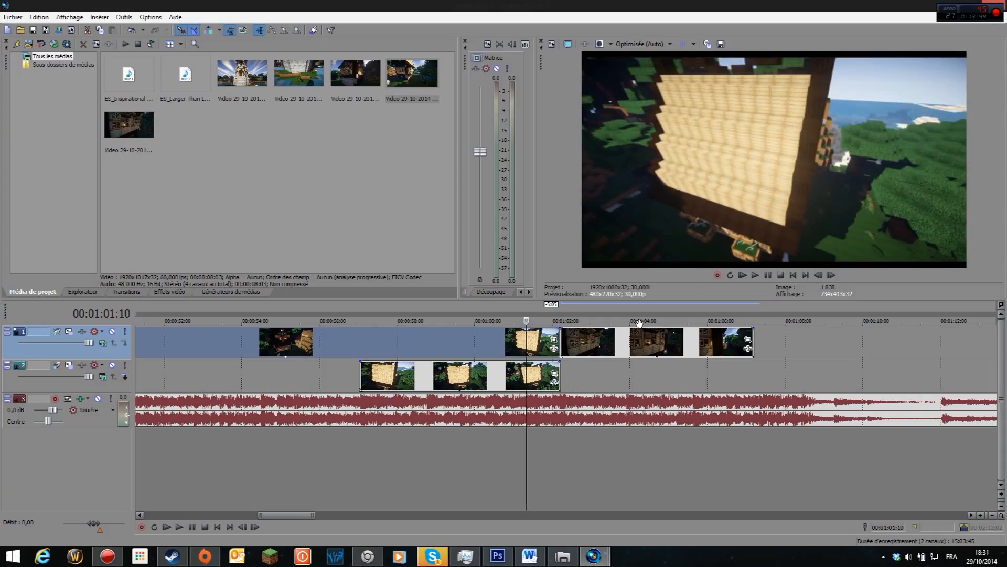
{"action": "key", "text": "Right"}
{"action": "key", "text": "Right"}
{"action": "key", "text": "Right"}
{"action": "key", "text": "Right"}
{"action": "key", "text": "Right"}
{"action": "key", "text": "Right"}
{"action": "key", "text": "Right"}
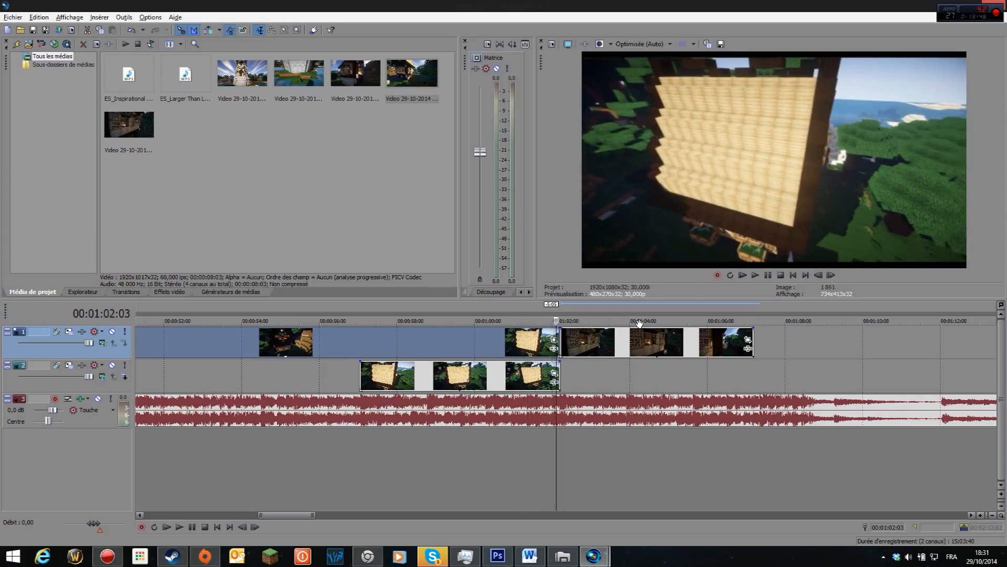
{"action": "key", "text": "Left"}
{"action": "key", "text": "Left"}
{"action": "key", "text": "Left"}
{"action": "key", "text": "Left"}
{"action": "key", "text": "Left"}
{"action": "key", "text": "Left"}
{"action": "key", "text": "Left"}
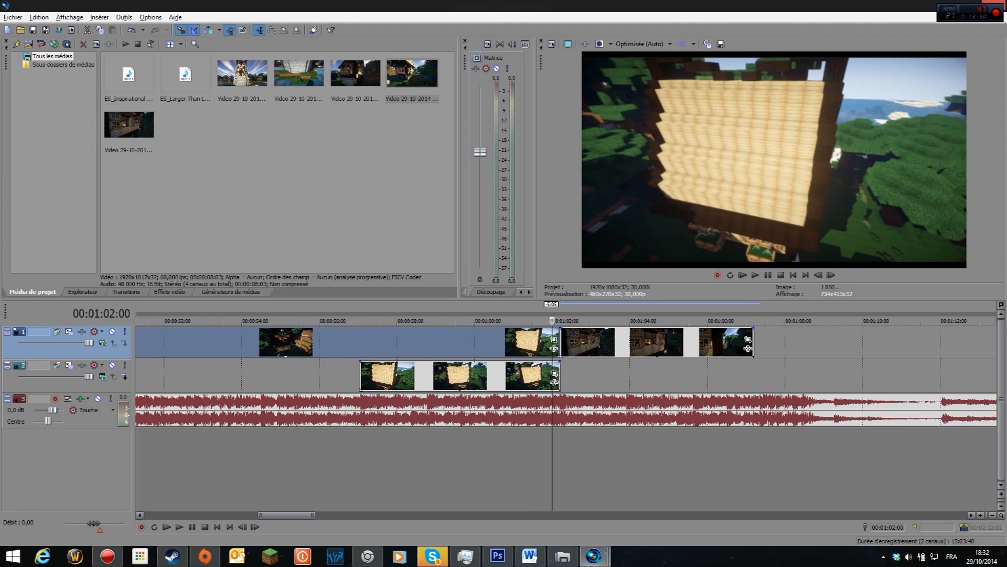
{"action": "mouse_move", "coordinate": [593, 555]}
{"action": "mouse_move", "coordinate": [653, 529]}
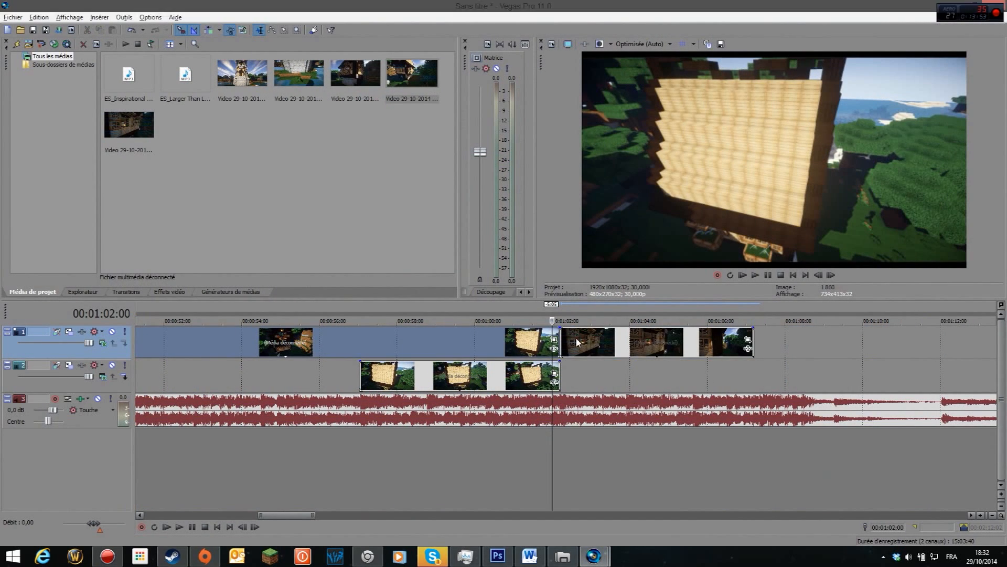
- Compare frames of the house clip's end with frames throughout the window clip after the cut at 00:01:02:06
{"action": "left_click", "coordinate": [577, 339]}
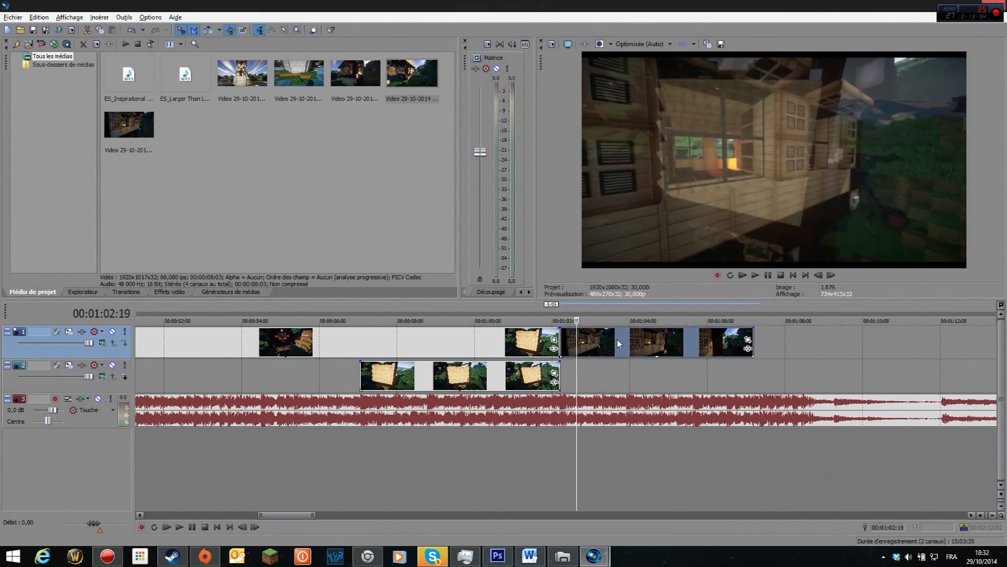
{"action": "left_click", "coordinate": [617, 340]}
{"action": "left_click", "coordinate": [685, 342]}
{"action": "left_click", "coordinate": [724, 344]}
{"action": "left_click", "coordinate": [639, 347]}
{"action": "left_click", "coordinate": [585, 347]}
{"action": "left_click", "coordinate": [496, 337]}
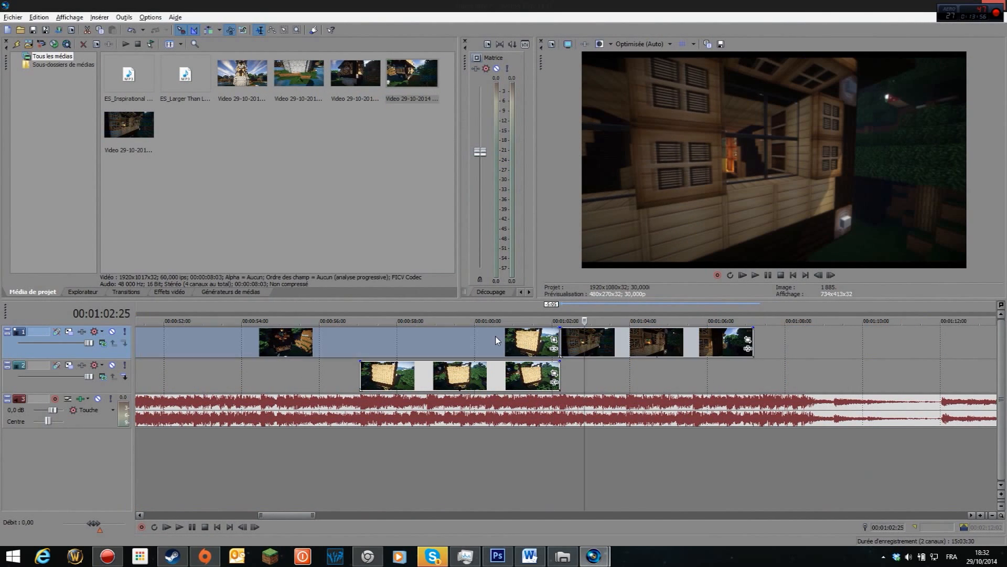
{"action": "left_click", "coordinate": [495, 340]}
{"action": "left_click", "coordinate": [603, 341]}
{"action": "left_click", "coordinate": [672, 342]}
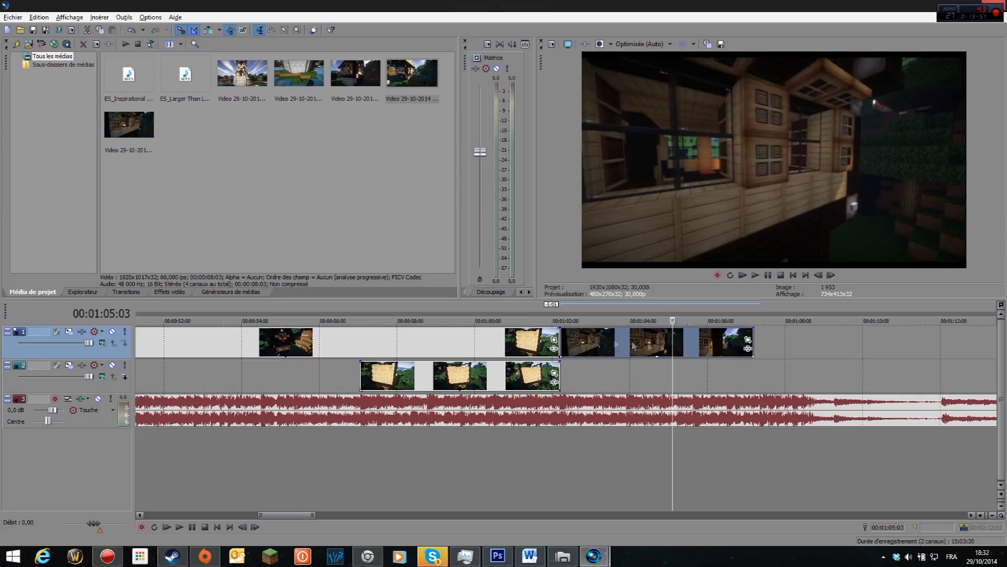
{"action": "left_click", "coordinate": [574, 339]}
{"action": "left_click", "coordinate": [526, 341]}
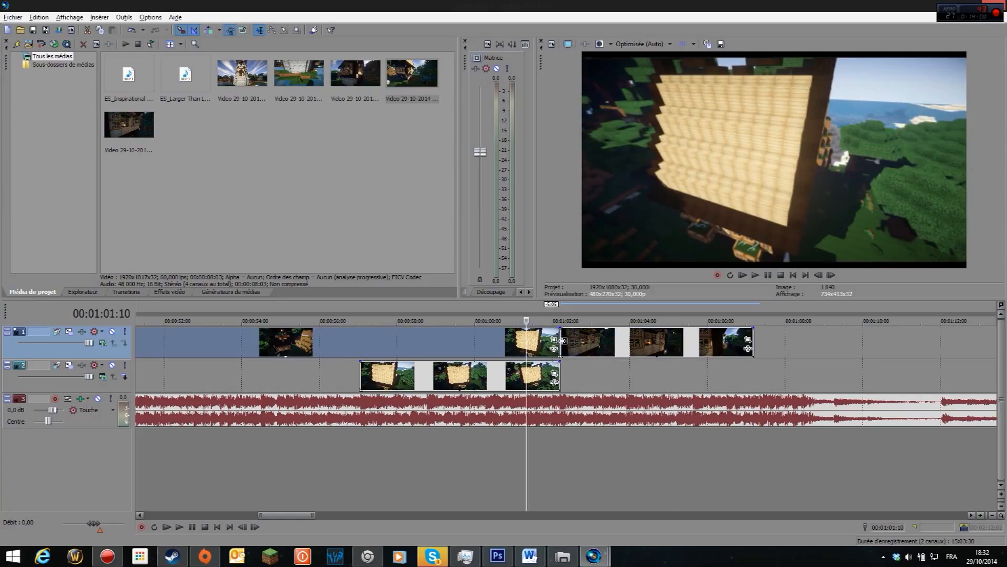
{"action": "left_click", "coordinate": [547, 342]}
{"action": "left_click", "coordinate": [568, 342]}
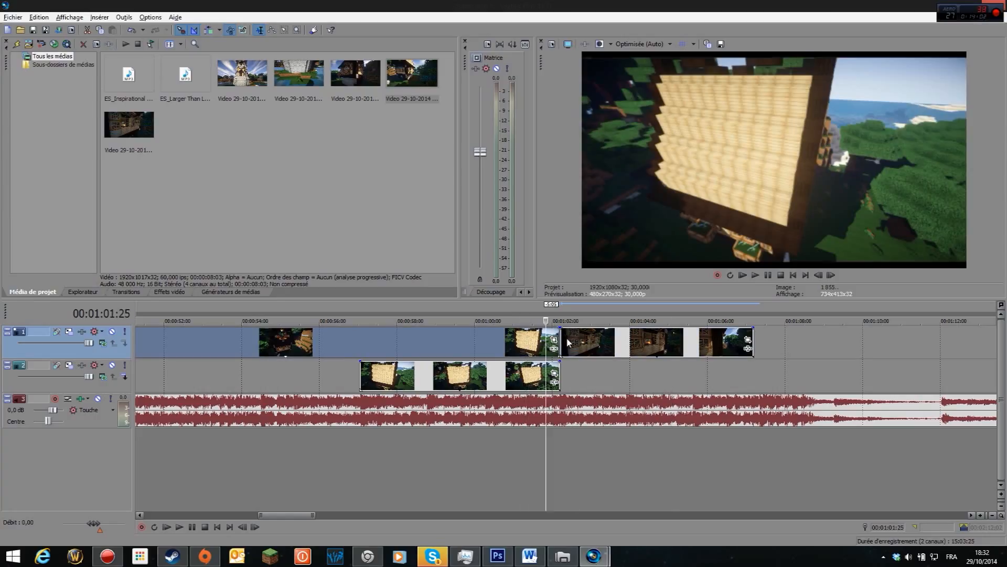
{"action": "left_click", "coordinate": [615, 342]}
{"action": "left_click", "coordinate": [654, 342]}
{"action": "left_click", "coordinate": [488, 387]}
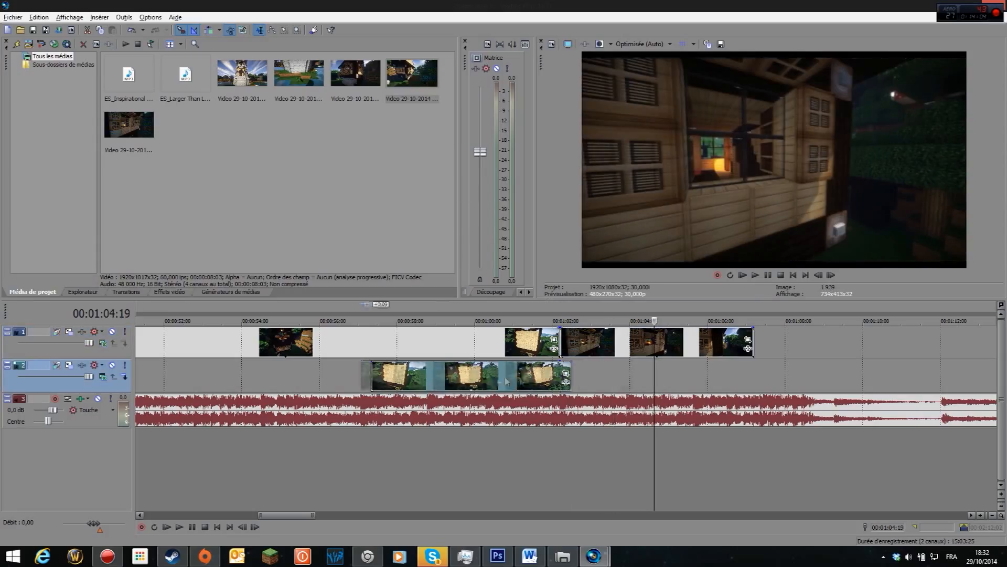
- Play the window clip from 00:01:02:25 until past its end to check it against the music
{"action": "left_click", "coordinate": [580, 350]}
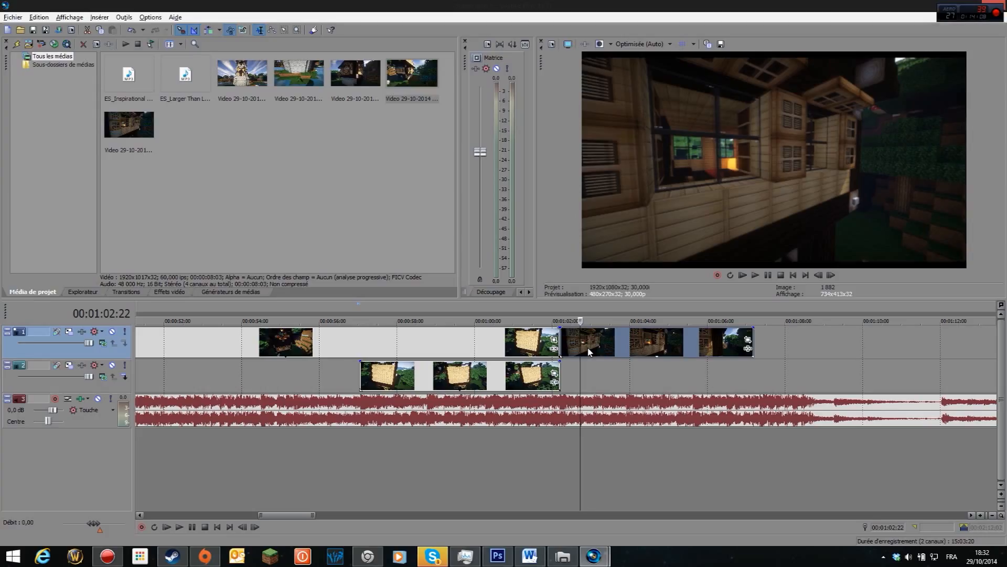
{"action": "left_click", "coordinate": [584, 351]}
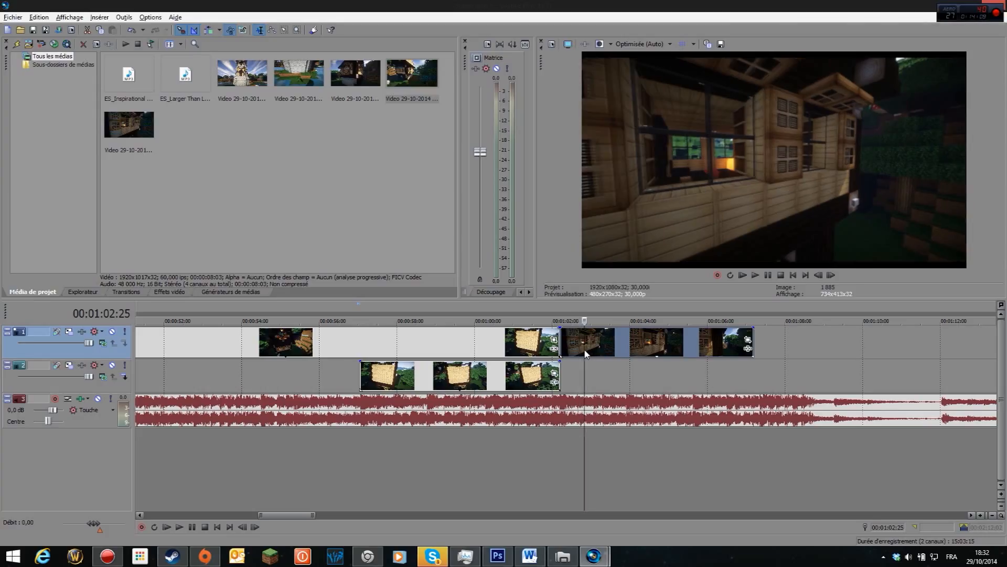
{"action": "left_click", "coordinate": [180, 526]}
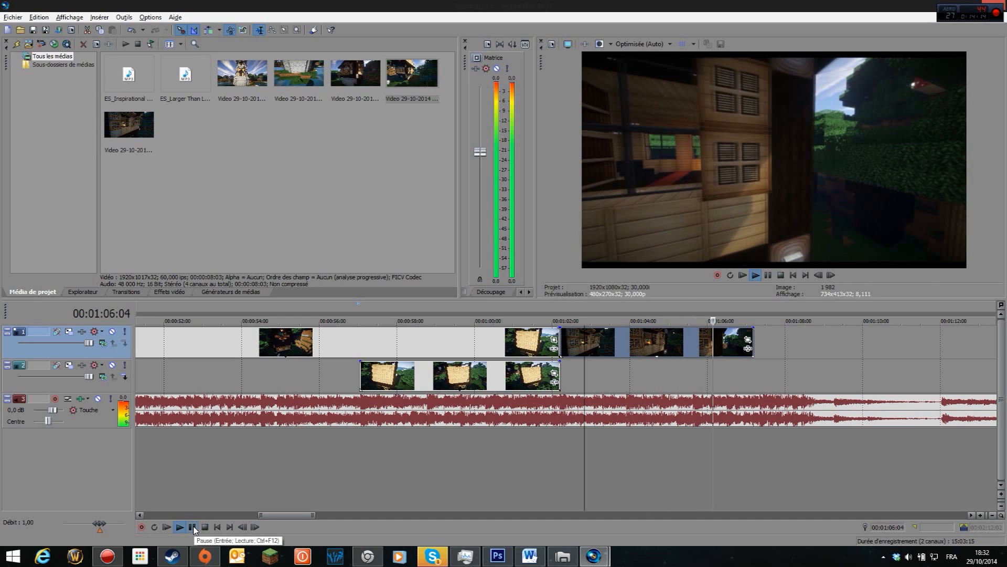
{"action": "left_click", "coordinate": [193, 527]}
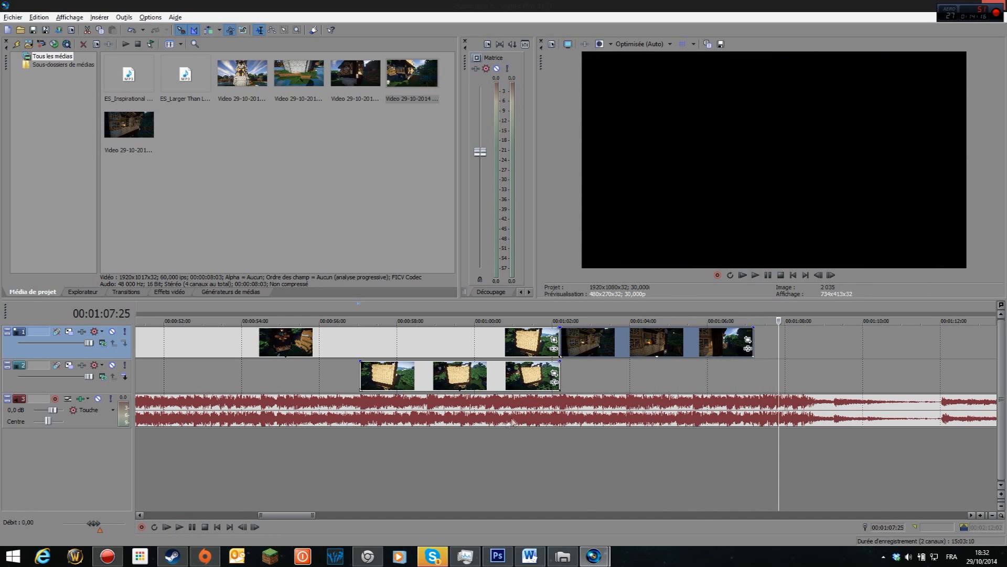
- Check several points of the music and the window clip, and replay them from 00:01:02:27 into the quieter passage
{"action": "left_click", "coordinate": [624, 408]}
{"action": "left_click", "coordinate": [676, 412]}
{"action": "left_click", "coordinate": [694, 409]}
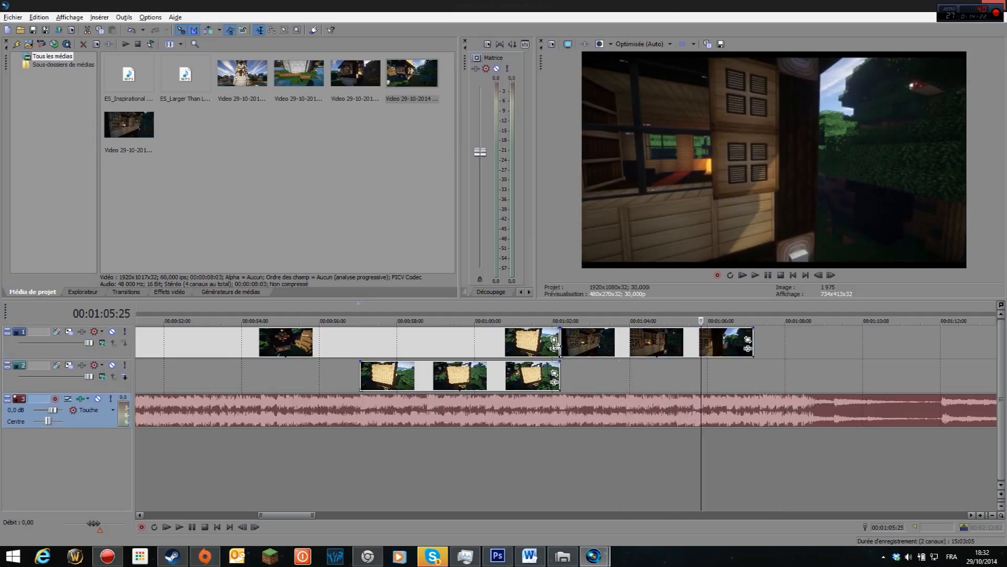
{"action": "left_click", "coordinate": [576, 343]}
{"action": "left_click", "coordinate": [640, 341]}
{"action": "left_click", "coordinate": [687, 344]}
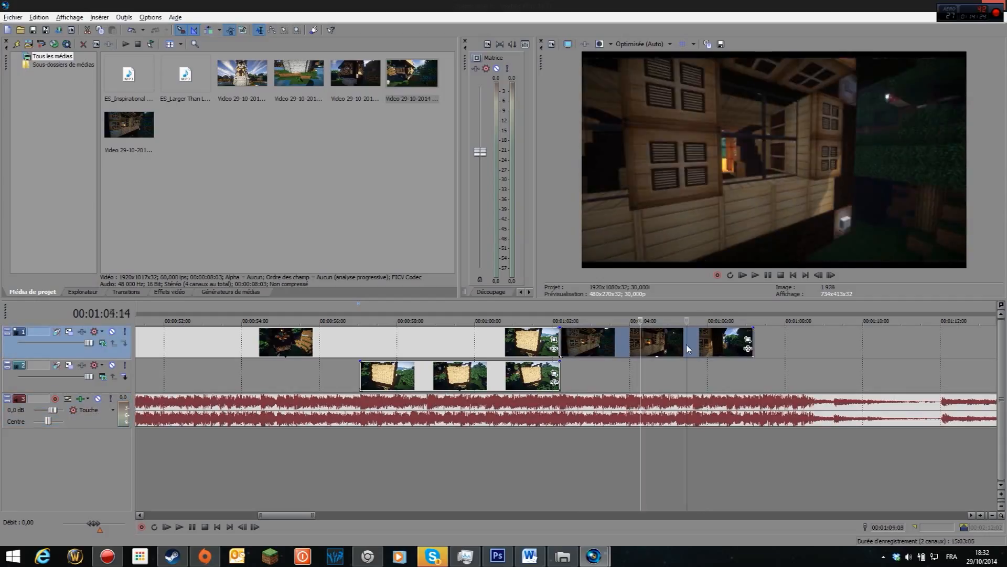
{"action": "left_click", "coordinate": [600, 363]}
{"action": "left_click", "coordinate": [588, 355]}
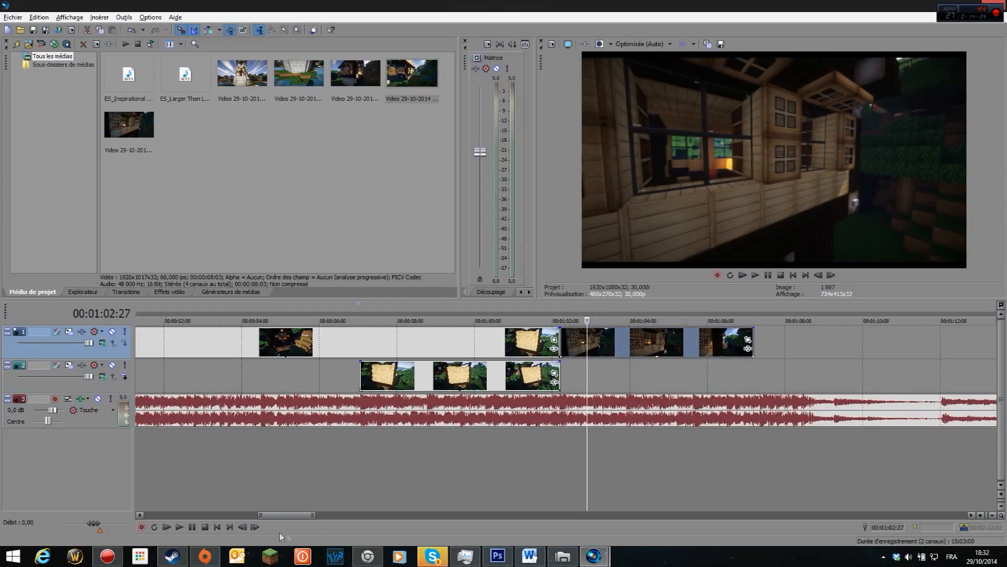
{"action": "left_click", "coordinate": [189, 528]}
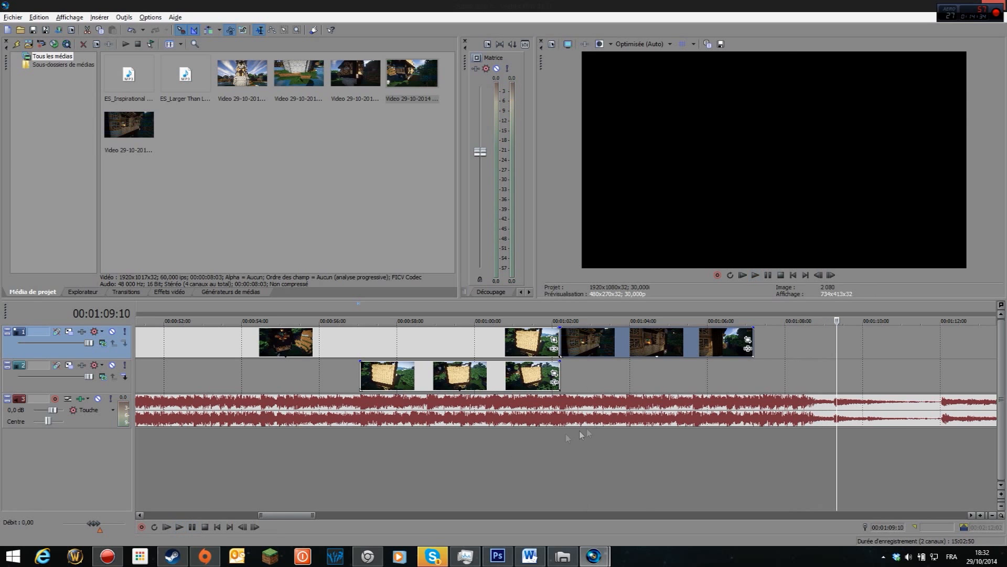
- Replay the music from 00:01:03:15 to listen for the next beat near the window clip's end
{"action": "left_click", "coordinate": [651, 428]}
{"action": "key", "text": "space"}
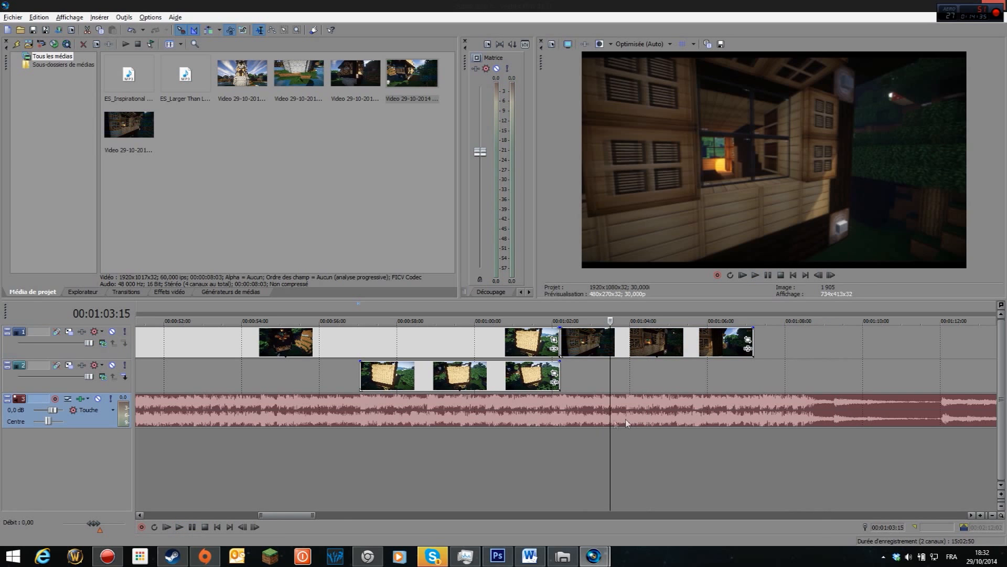
{"action": "left_click", "coordinate": [181, 527]}
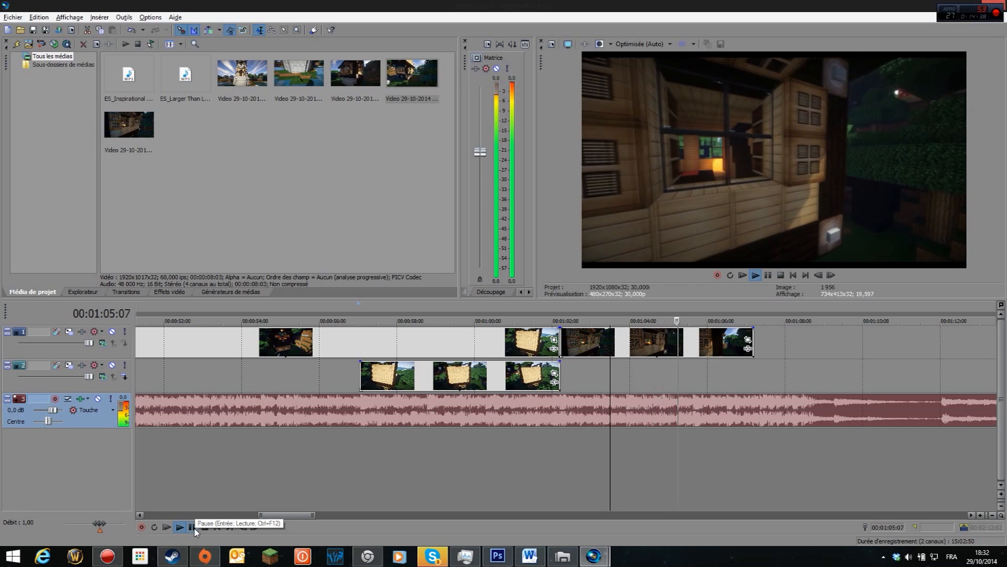
{"action": "left_click", "coordinate": [193, 527]}
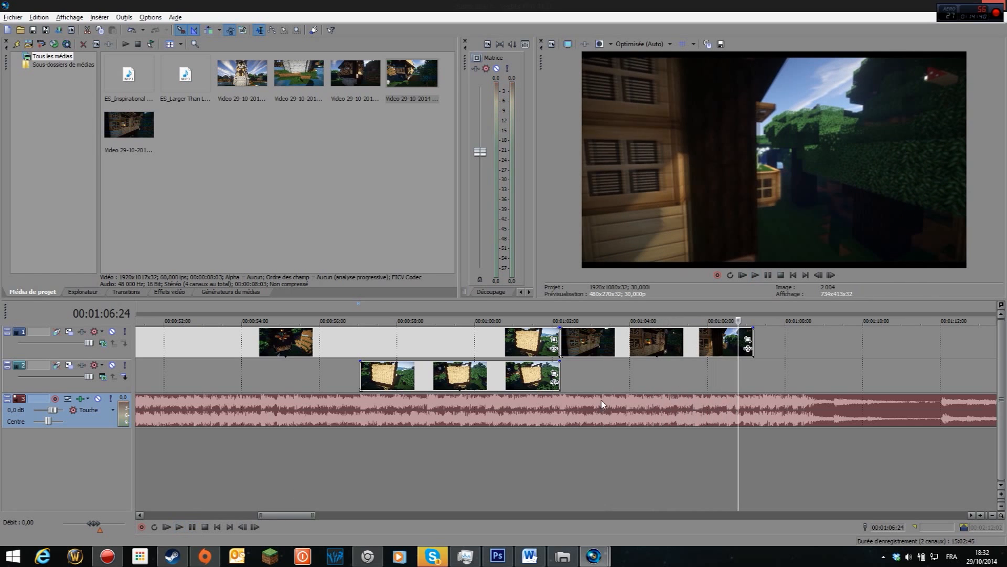
- Play the end of the window clip from 00:01:06:22, and check its frames back to 00:01:05:18
{"action": "left_click", "coordinate": [736, 409]}
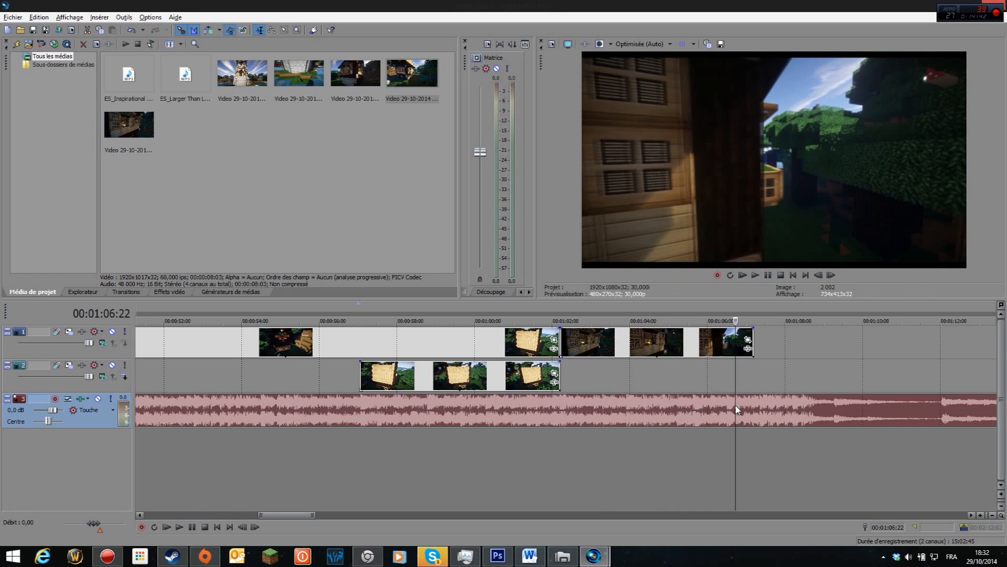
{"action": "left_click", "coordinate": [178, 528]}
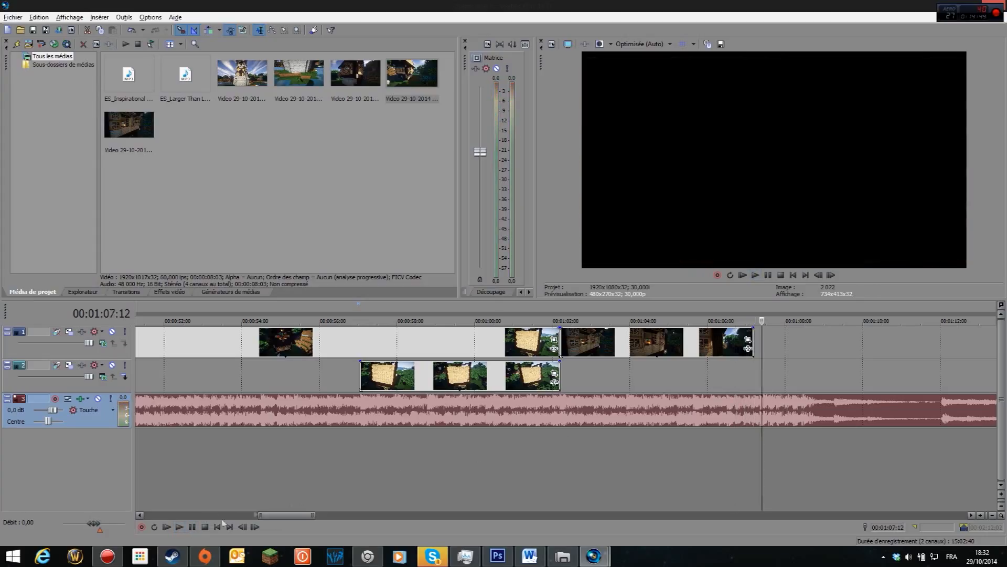
{"action": "left_click", "coordinate": [736, 410]}
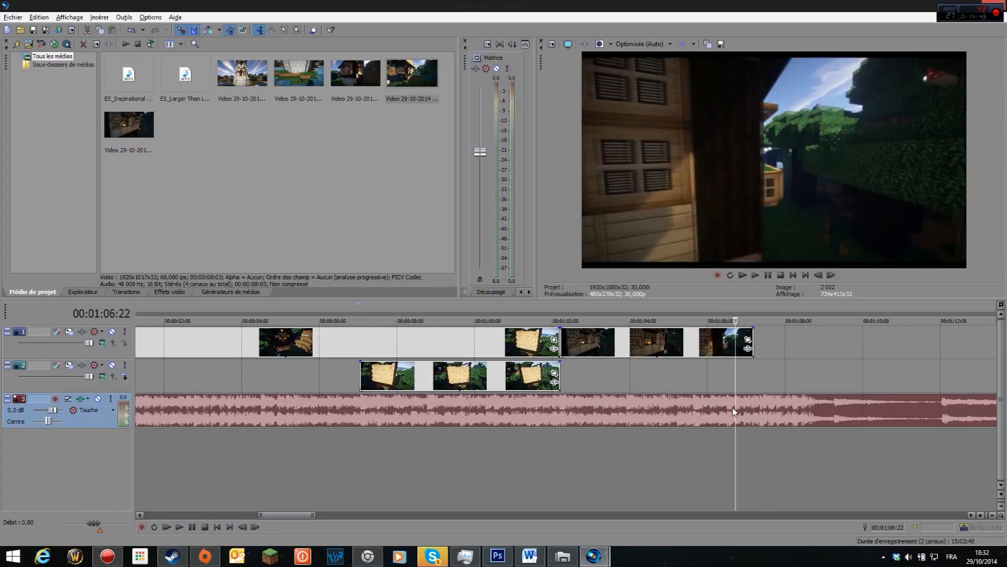
{"action": "left_click", "coordinate": [727, 410]}
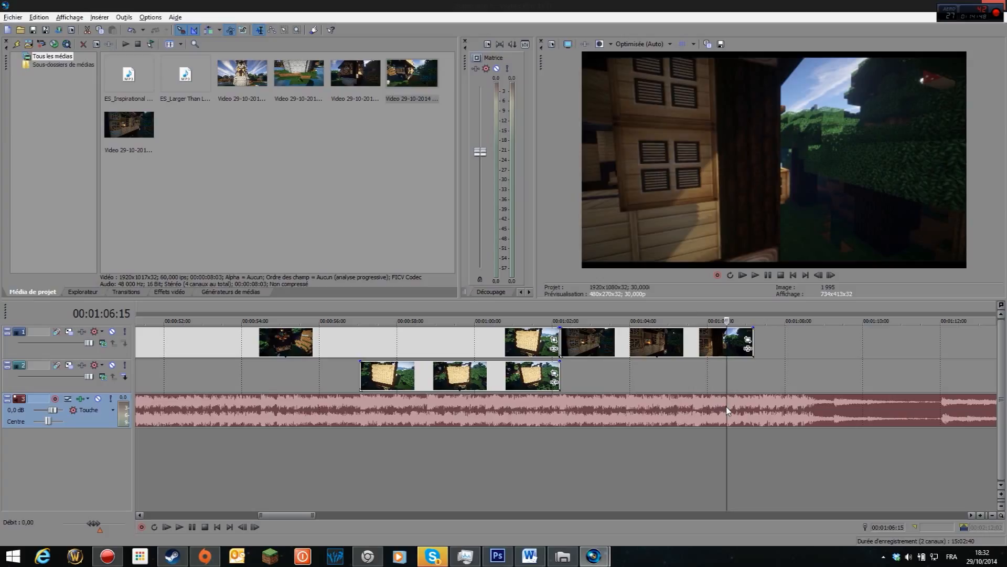
{"action": "left_click", "coordinate": [693, 410]}
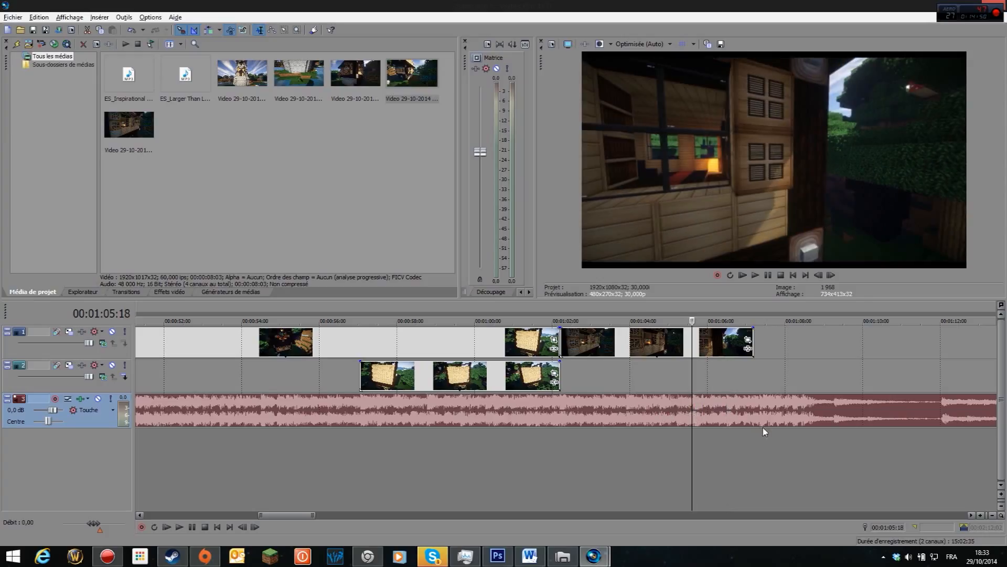
- Replay the music around 00:01:05:18 and trim the end of the window clip to the beat at 00:01:05:19
{"action": "left_click", "coordinate": [179, 527]}
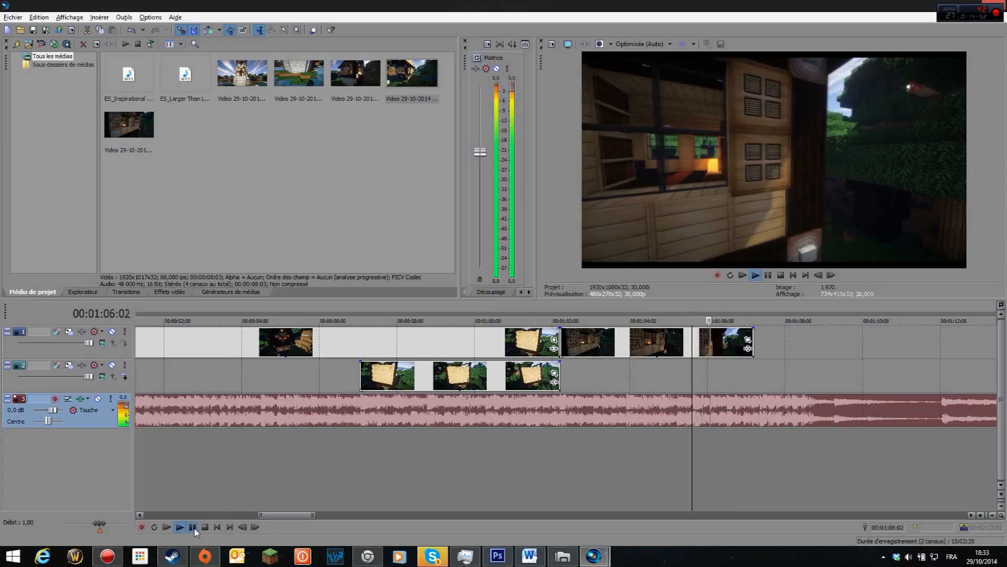
{"action": "left_click", "coordinate": [691, 412]}
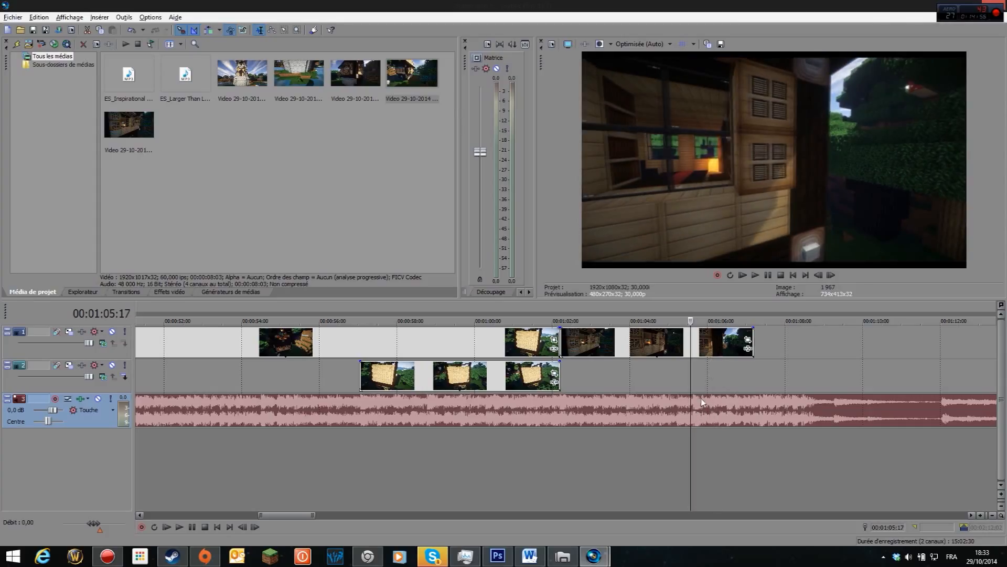
{"action": "key", "text": "Right"}
{"action": "key", "text": "Right"}
{"action": "left_click_drag", "start_coordinate": [754, 339], "coordinate": [694, 339]}
- Move the clip on the second video track to the first track, starting at 00:01:05:19, and play it past its end
{"action": "left_click_drag", "start_coordinate": [467, 385], "coordinate": [801, 344]}
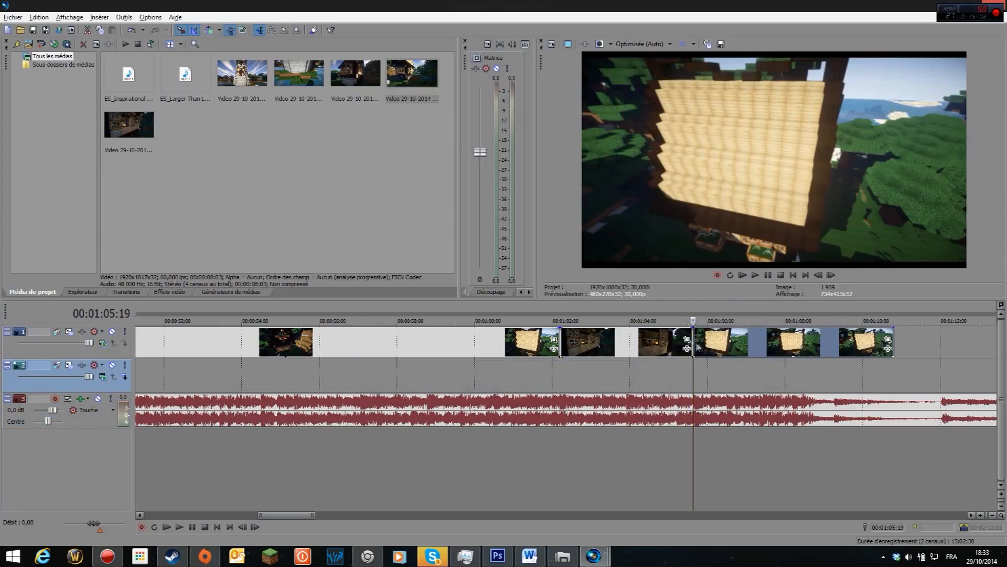
{"action": "left_click", "coordinate": [180, 527]}
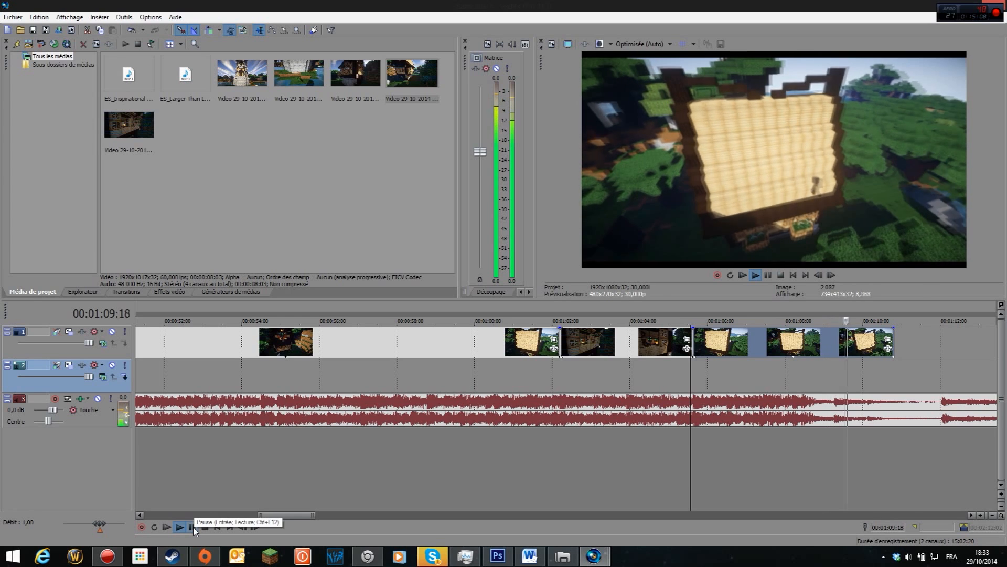
{"action": "left_click", "coordinate": [193, 527]}
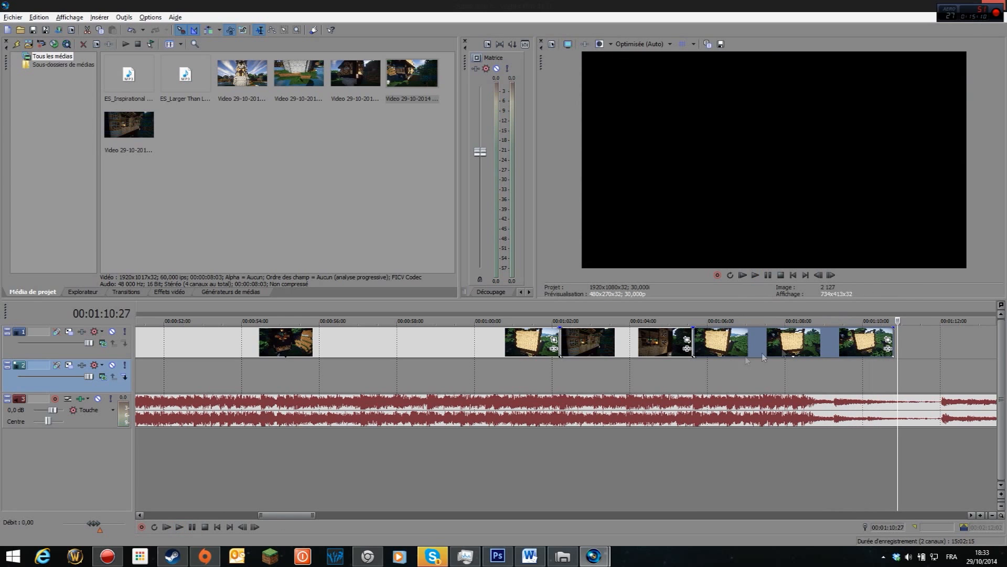
- Add a fade-out to the last video clip from about 00:01:08:14 to its end, and play it back
{"action": "left_click", "coordinate": [804, 342]}
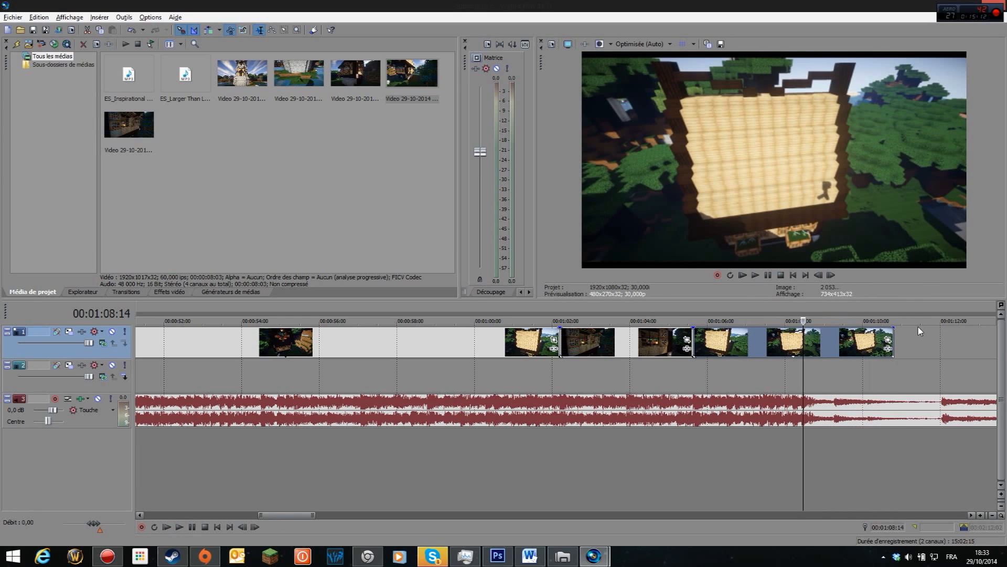
{"action": "left_click_drag", "start_coordinate": [892, 332], "coordinate": [809, 330]}
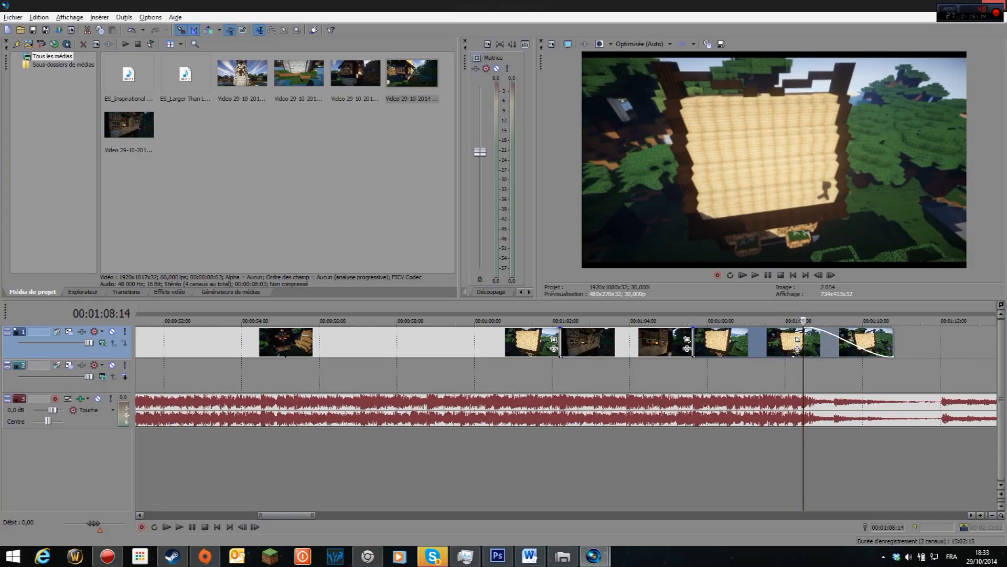
{"action": "left_click", "coordinate": [787, 343]}
{"action": "left_click", "coordinate": [179, 526]}
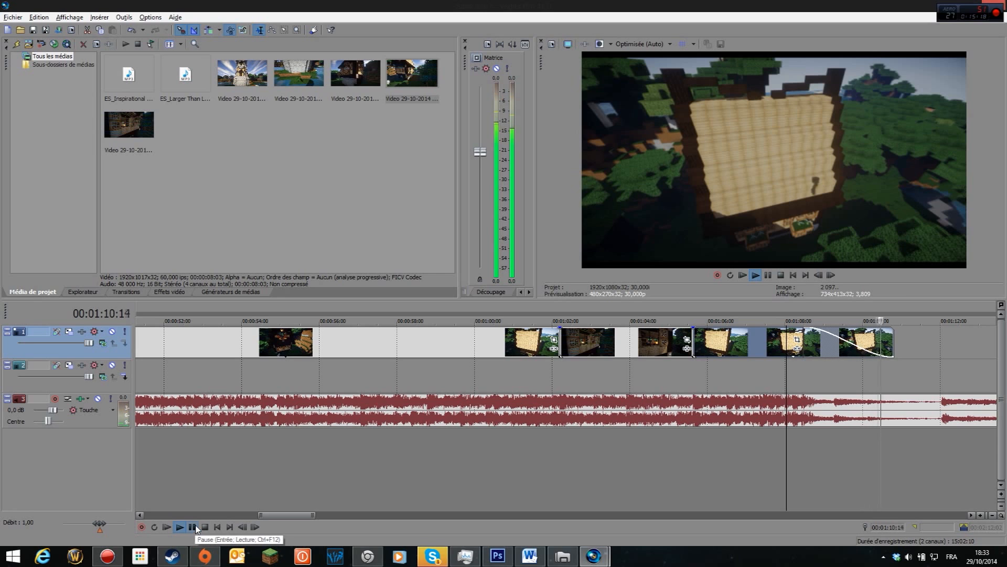
{"action": "left_click", "coordinate": [192, 527]}
{"action": "left_click", "coordinate": [715, 353]}
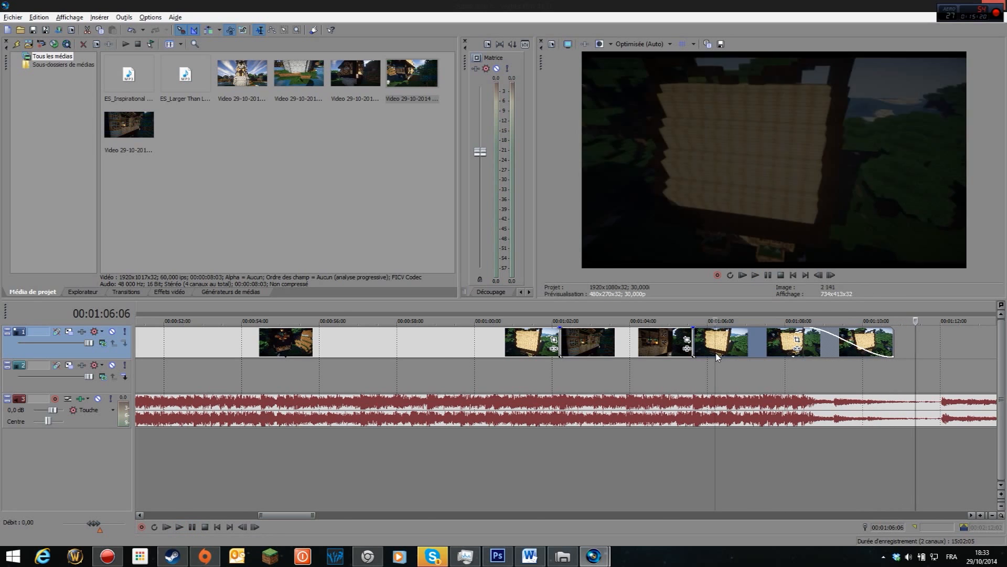
- Listen to the music after the video's end, then split it at 00:01:11:27 and delete everything after the split
{"action": "scroll", "coordinate": [724, 348], "scroll_direction": "down", "scroll_amount": 10}
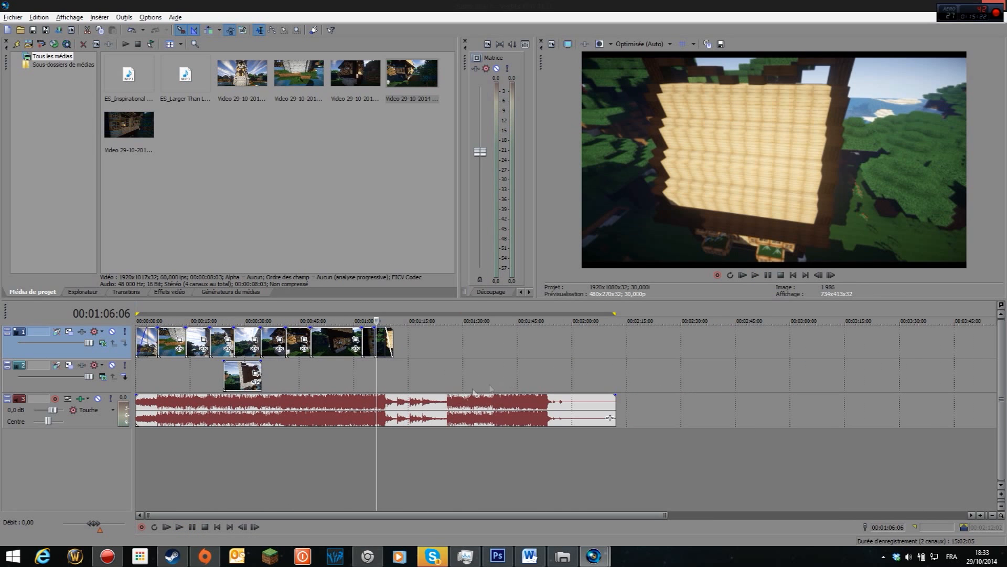
{"action": "left_click", "coordinate": [404, 410]}
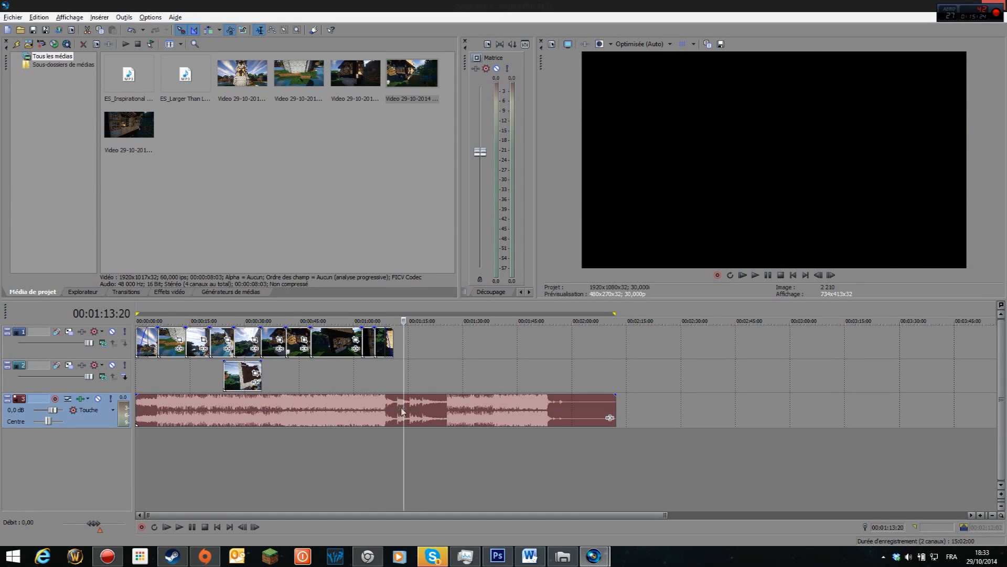
{"action": "left_click", "coordinate": [395, 410]}
{"action": "scroll", "coordinate": [401, 410], "scroll_direction": "up", "scroll_amount": 4}
{"action": "scroll", "coordinate": [498, 414], "scroll_direction": "up", "scroll_amount": 3}
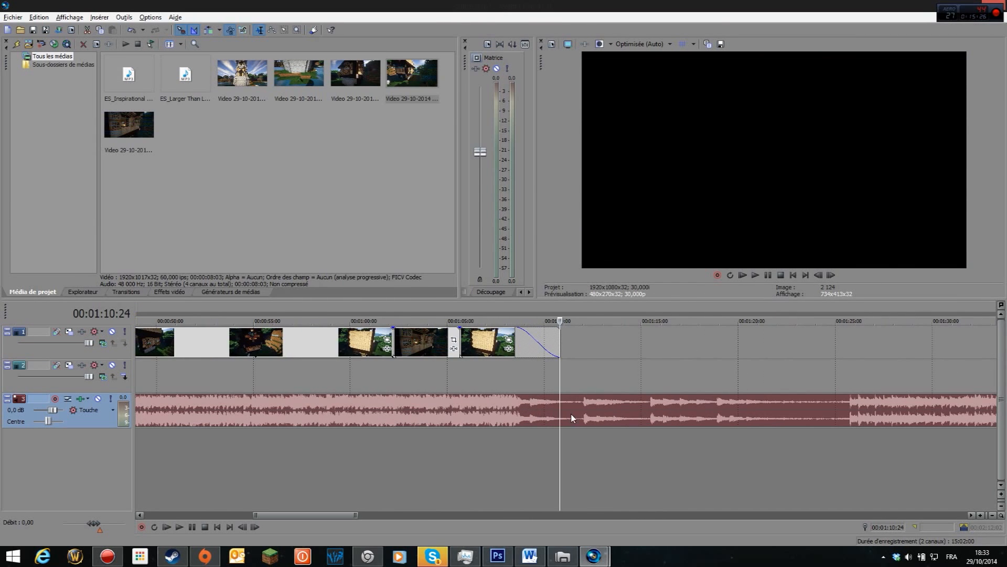
{"action": "left_click", "coordinate": [576, 407]}
{"action": "left_click", "coordinate": [564, 410]}
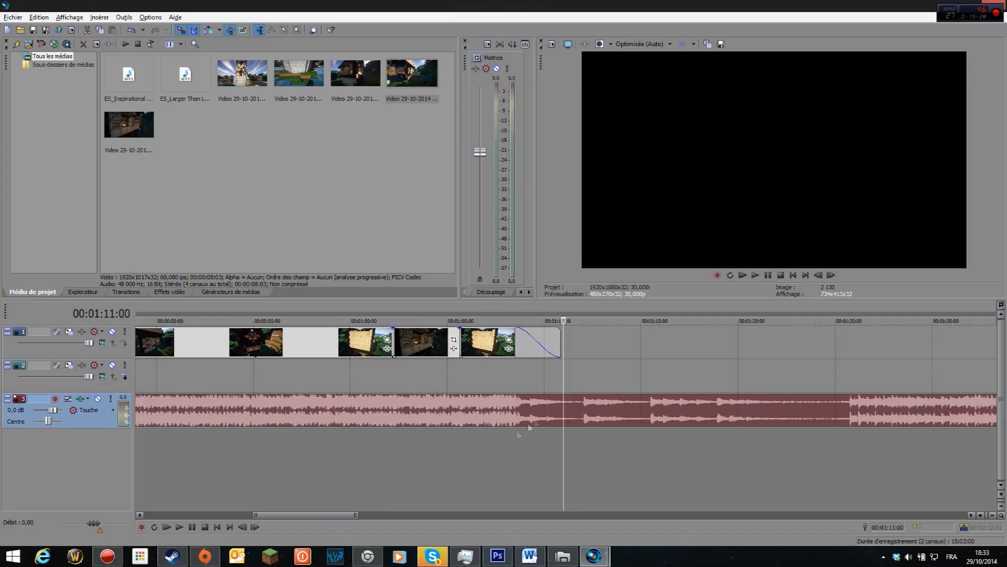
{"action": "left_click", "coordinate": [544, 414]}
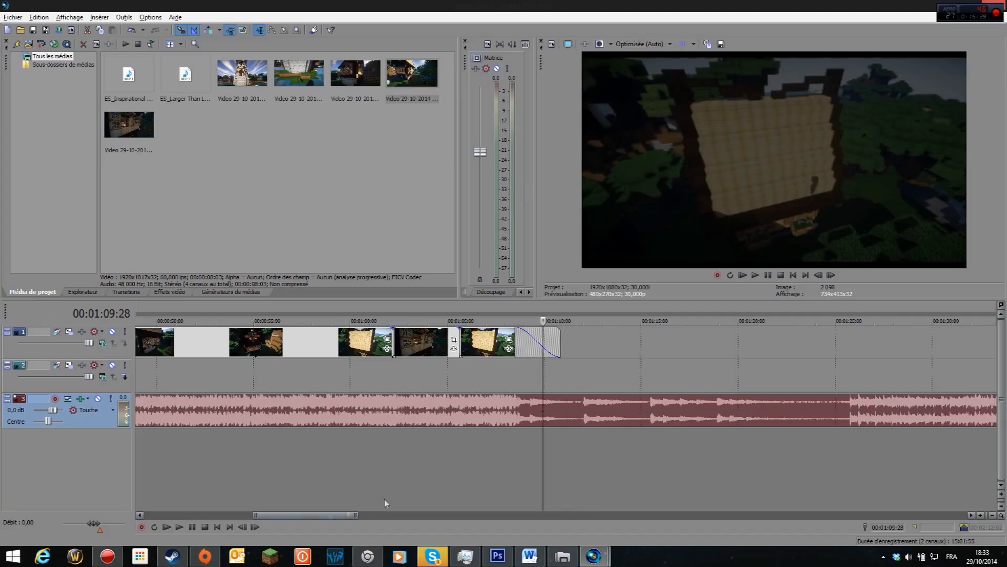
{"action": "left_click", "coordinate": [179, 528]}
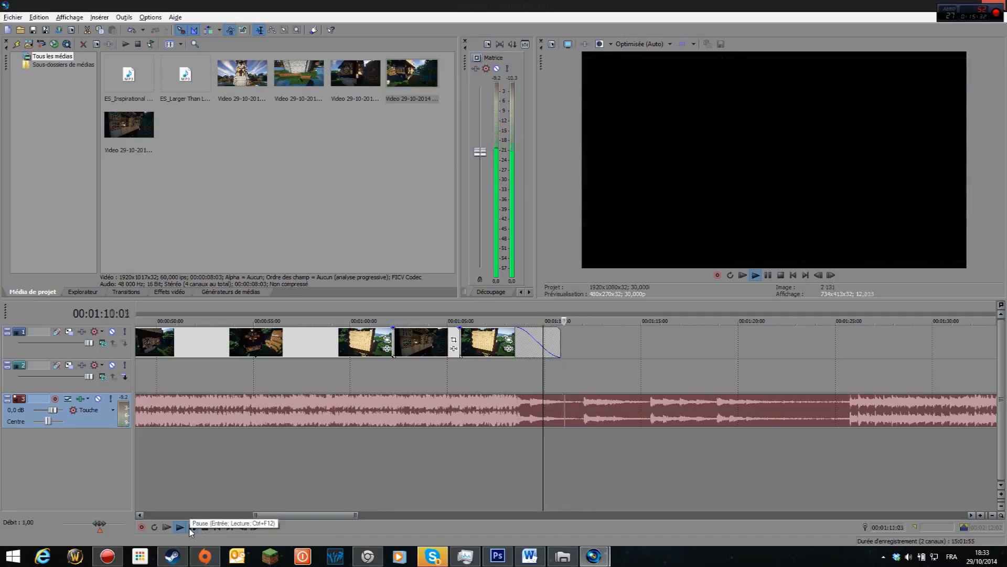
{"action": "left_click", "coordinate": [180, 526]}
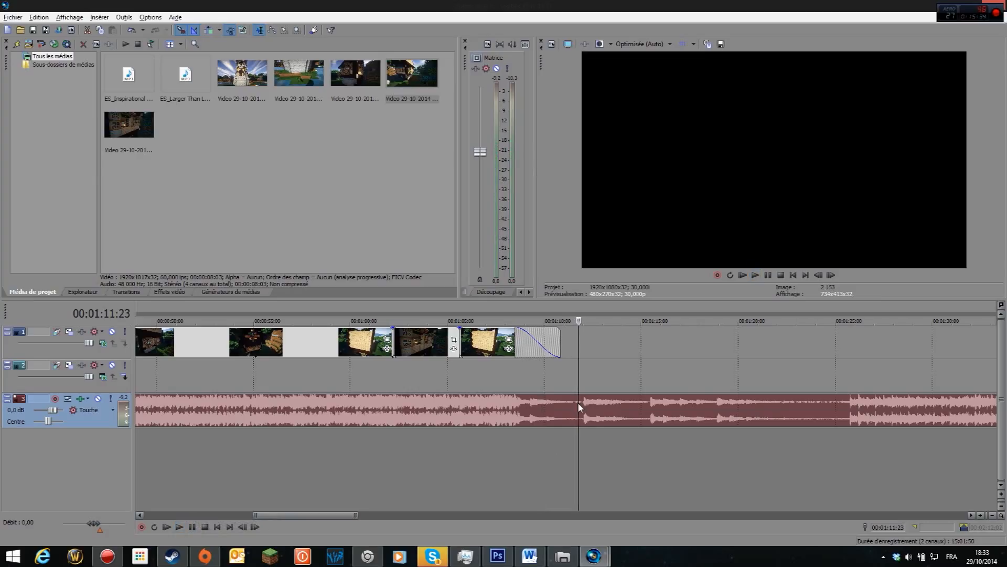
{"action": "key", "text": "s"}
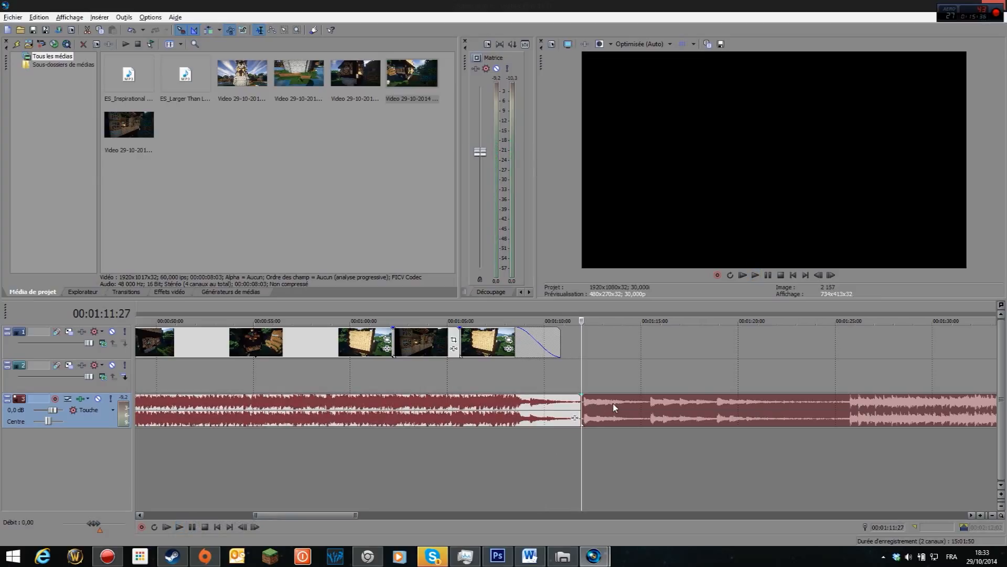
{"action": "key", "text": "Delete"}
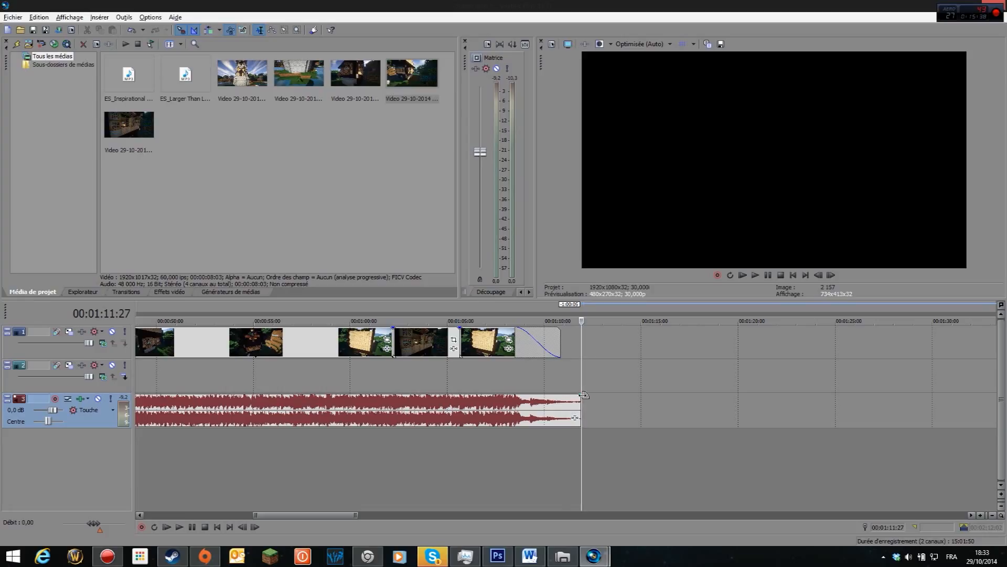
- Add a short fade-out to the end of the music, starting near the end of the last video clip, and play it
{"action": "left_click_drag", "start_coordinate": [583, 394], "coordinate": [560, 398]}
{"action": "left_click", "coordinate": [551, 412]}
{"action": "left_click", "coordinate": [180, 527]}
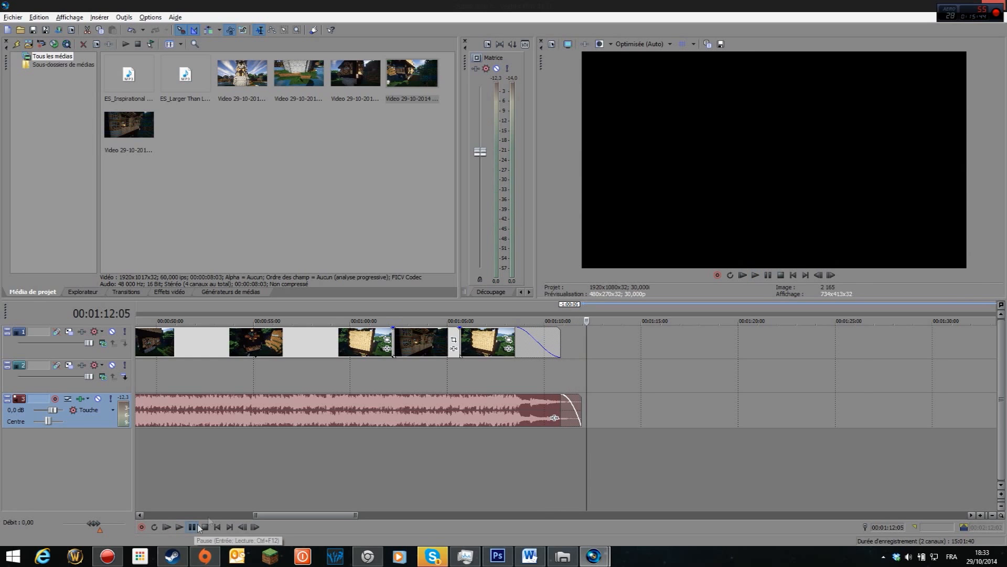
{"action": "left_click", "coordinate": [642, 363]}
{"action": "scroll", "coordinate": [643, 362], "scroll_direction": "down", "scroll_amount": 5}
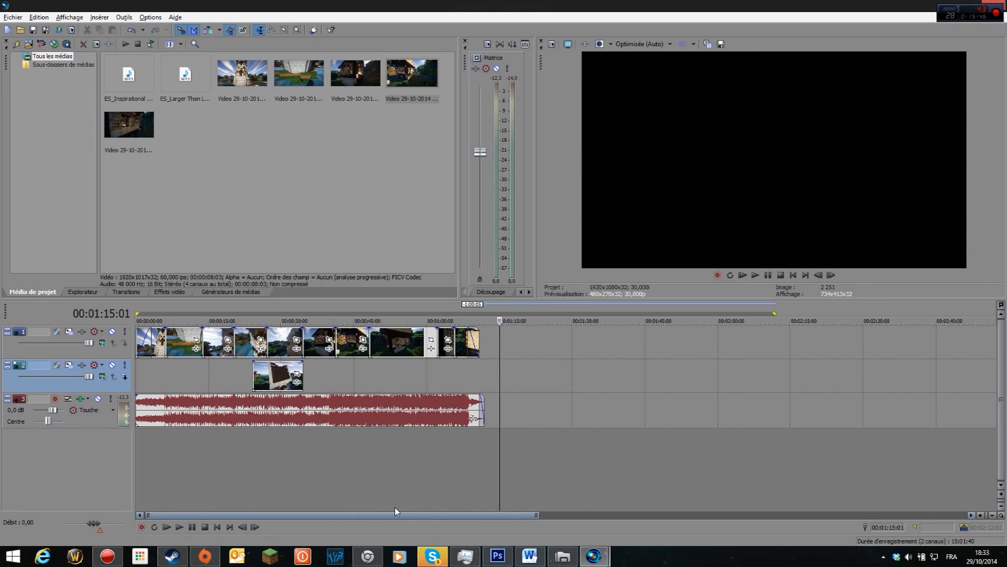
- Add a short fade-in at the start of the music and fine-tune its length
{"action": "left_click", "coordinate": [138, 404]}
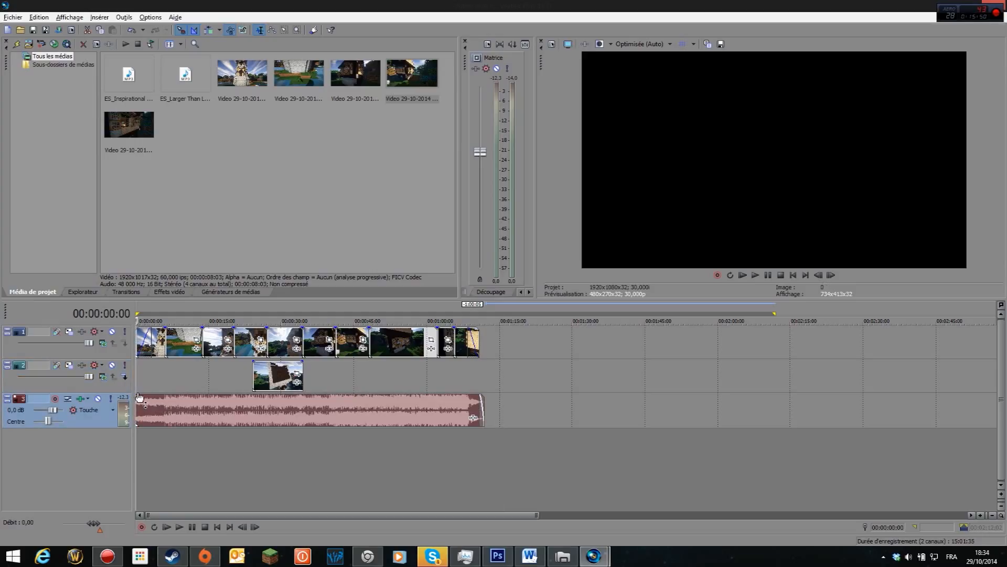
{"action": "left_click_drag", "start_coordinate": [136, 394], "coordinate": [142, 394]}
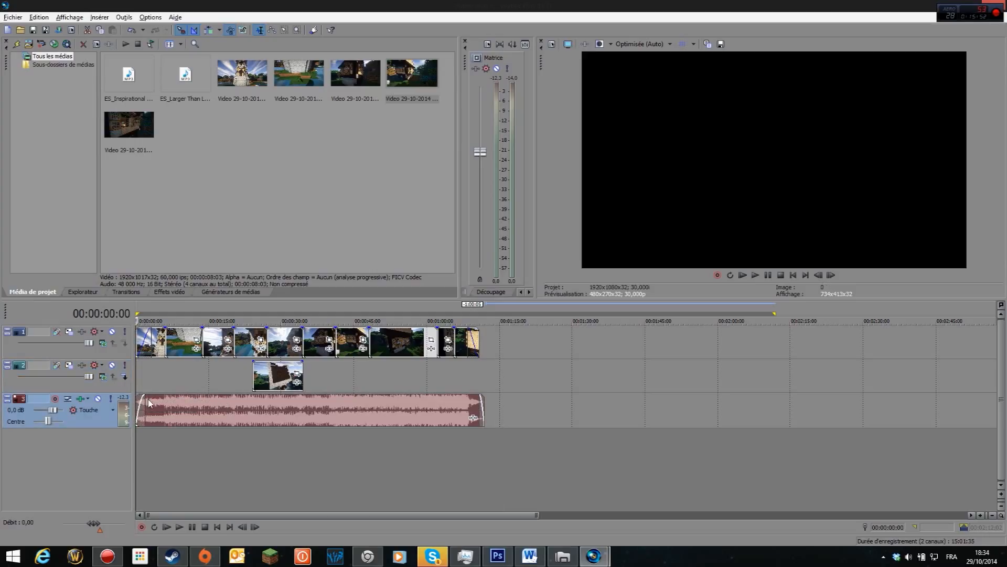
{"action": "scroll", "coordinate": [142, 394], "scroll_direction": "up", "scroll_amount": 6}
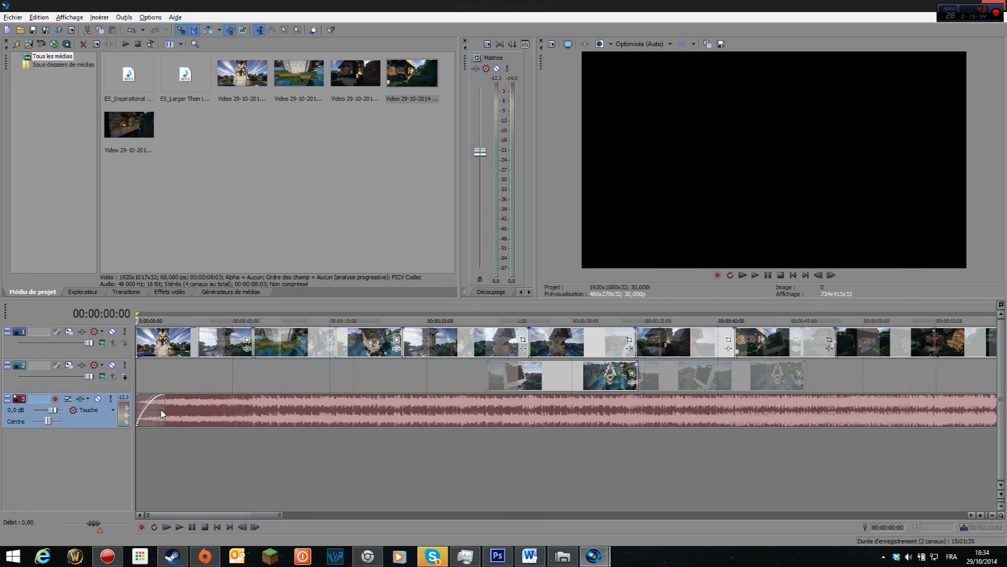
{"action": "left_click_drag", "start_coordinate": [193, 397], "coordinate": [177, 397]}
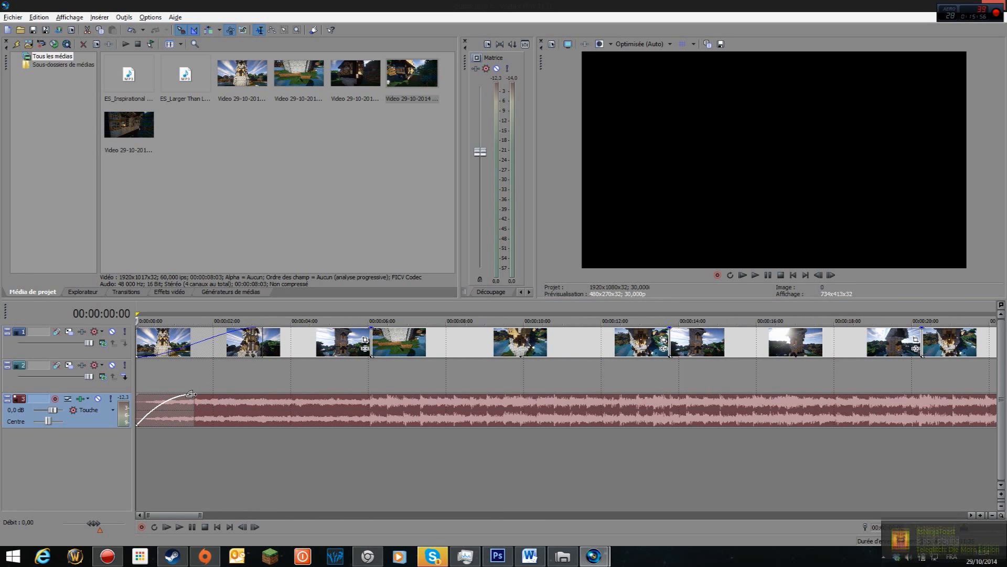
- Play the whole edit from the start through the tower clips, and return to 00:00:32:24
{"action": "left_click", "coordinate": [164, 528]}
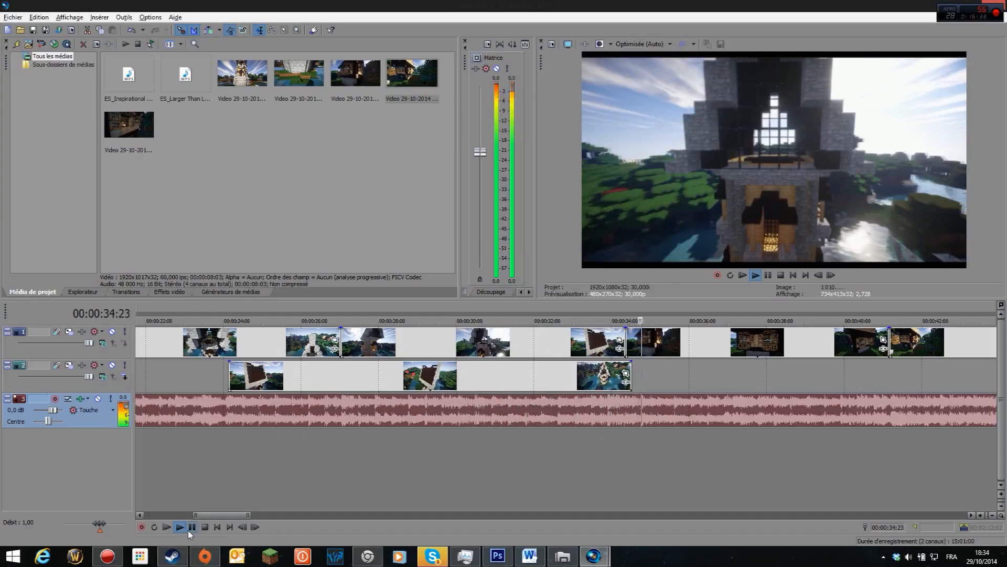
{"action": "left_click", "coordinate": [565, 345]}
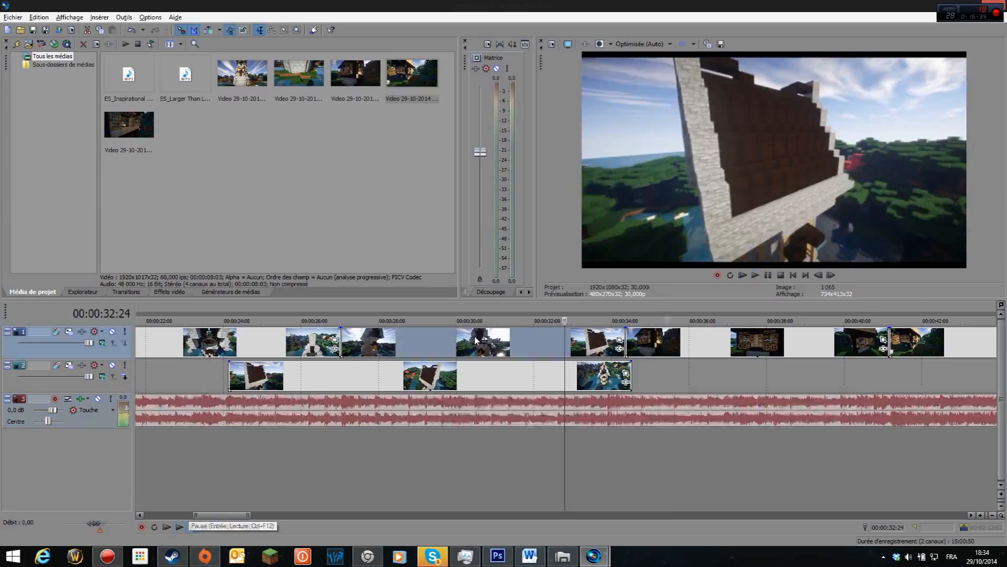
{"action": "key", "text": "ctrl+r"}
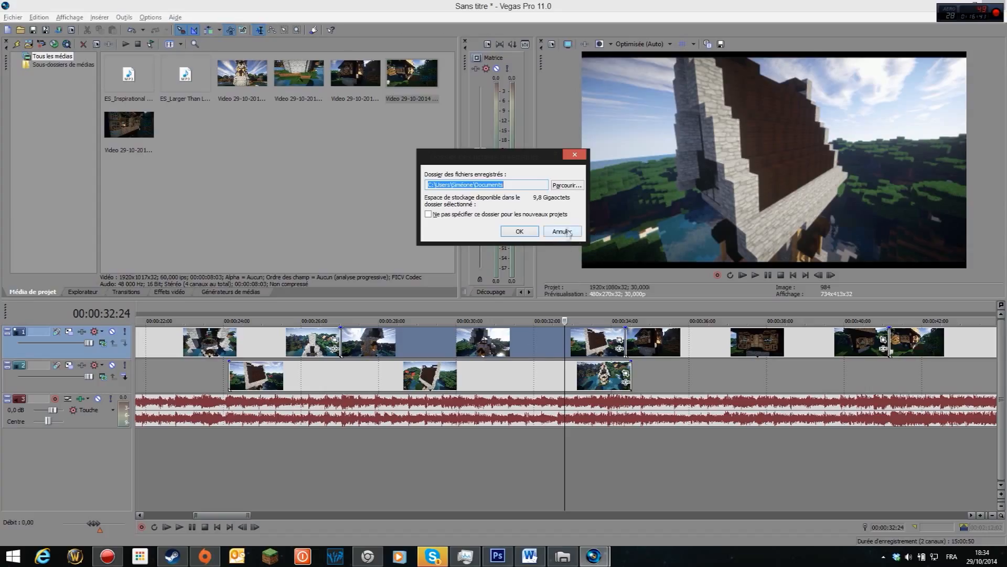
{"action": "left_click", "coordinate": [568, 230]}
{"action": "right_click", "coordinate": [545, 341]}
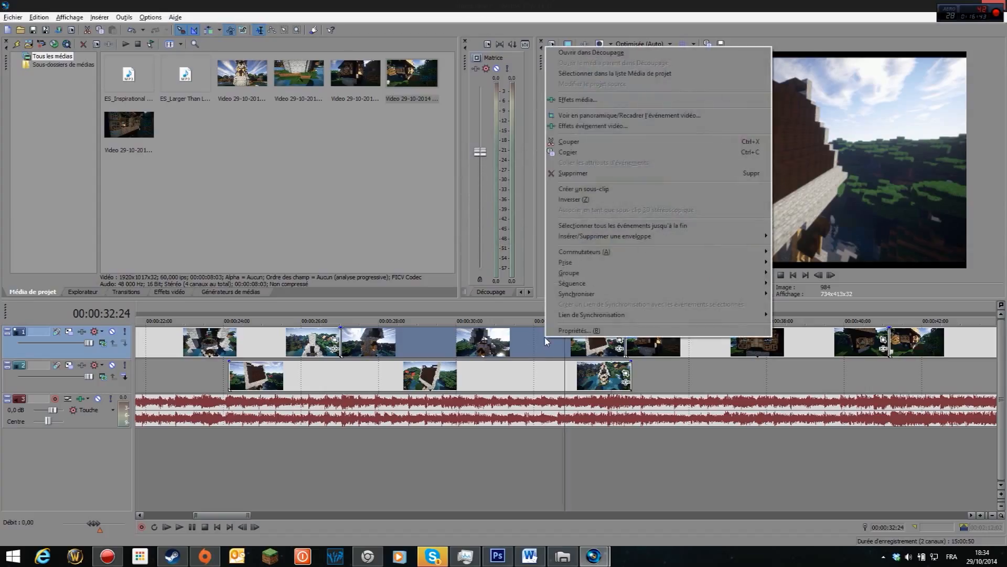
{"action": "left_click", "coordinate": [484, 342]}
- Check frames of the house clip at 00:00:35:07 and 00:00:37:00 on the first video track
{"action": "left_click", "coordinate": [659, 343]}
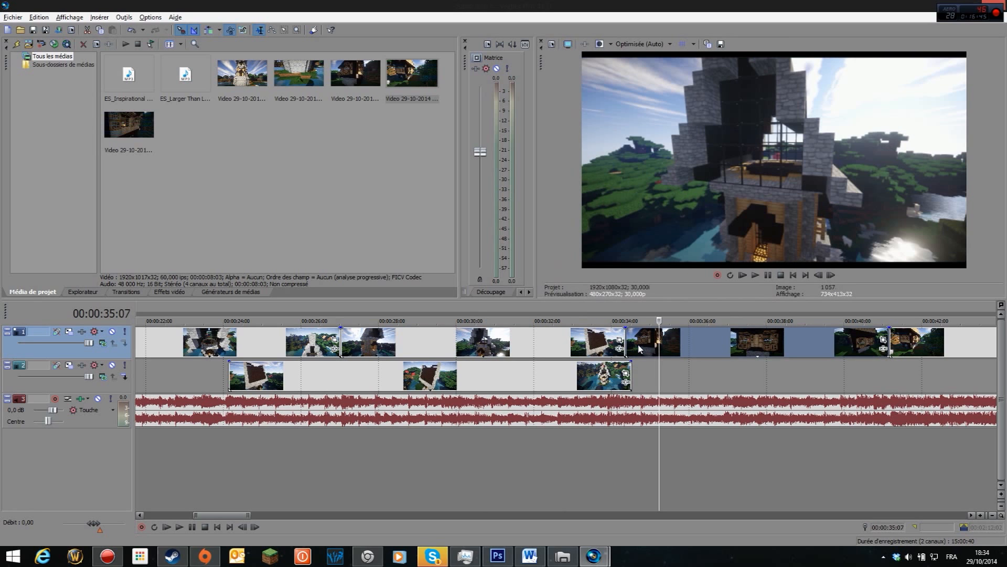
{"action": "left_click", "coordinate": [731, 348]}
{"action": "scroll", "coordinate": [731, 348], "scroll_direction": "down", "scroll_amount": 5}
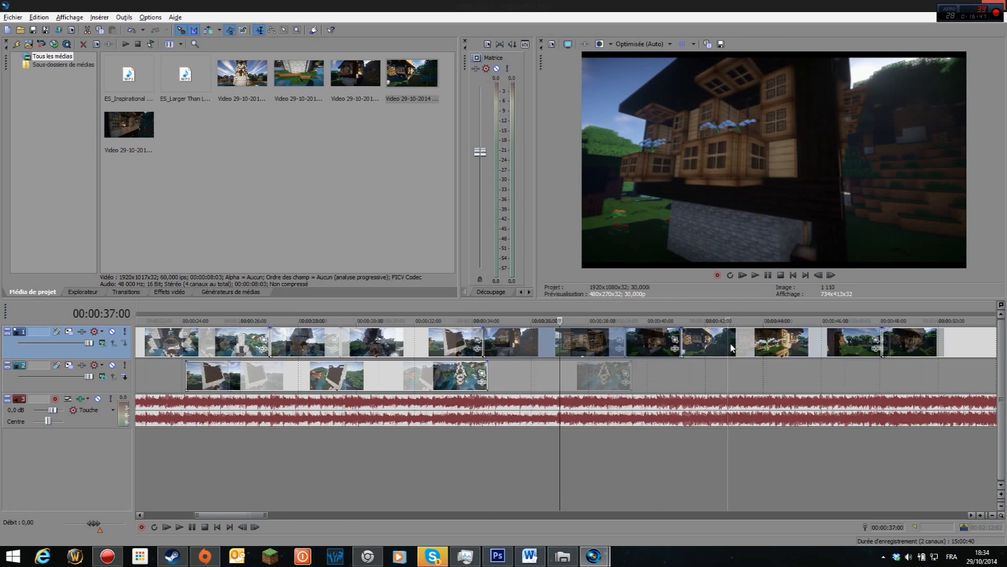
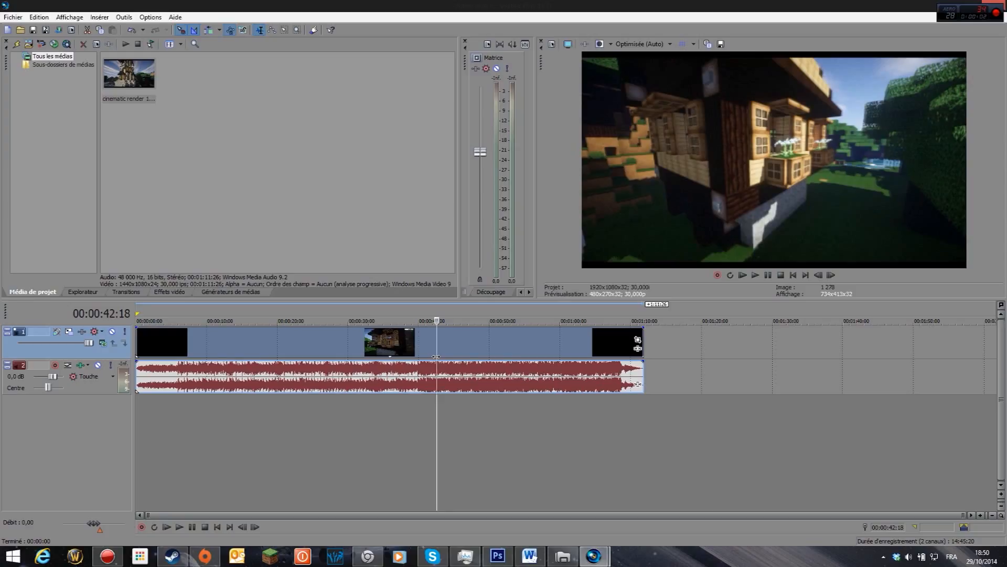
- Check several frames of the rendered video on the timeline, from 00:00:42:18 back to 00:00:16:25
{"action": "key", "text": "space"}
{"action": "left_click", "coordinate": [409, 352]}
{"action": "left_click", "coordinate": [362, 351]}
{"action": "left_click", "coordinate": [298, 342]}
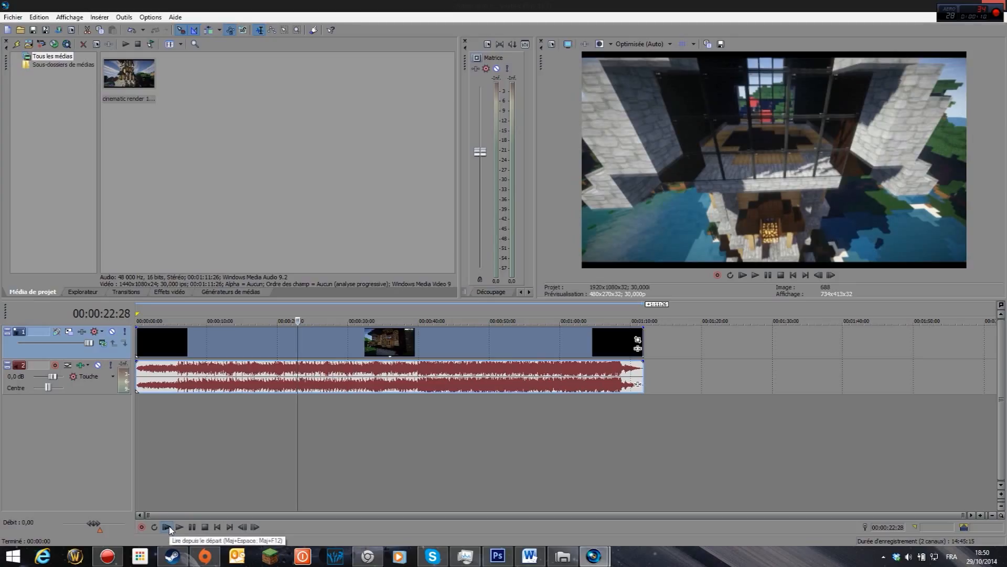
{"action": "left_click", "coordinate": [256, 355]}
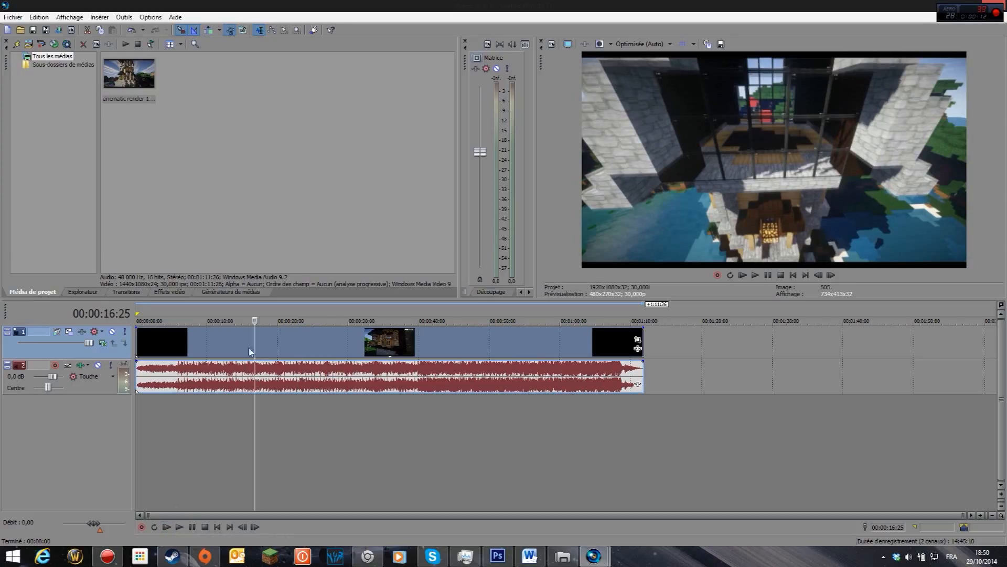
- Crop the rendered video event from its upper and lower edges to a height of about 930
{"action": "left_click", "coordinate": [637, 341]}
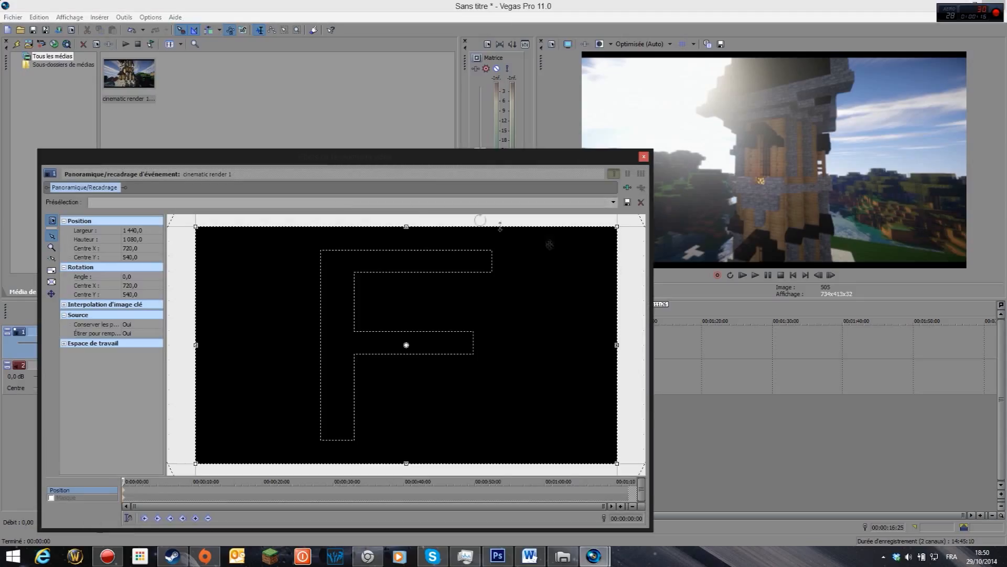
{"action": "left_click_drag", "start_coordinate": [407, 226], "coordinate": [406, 237]}
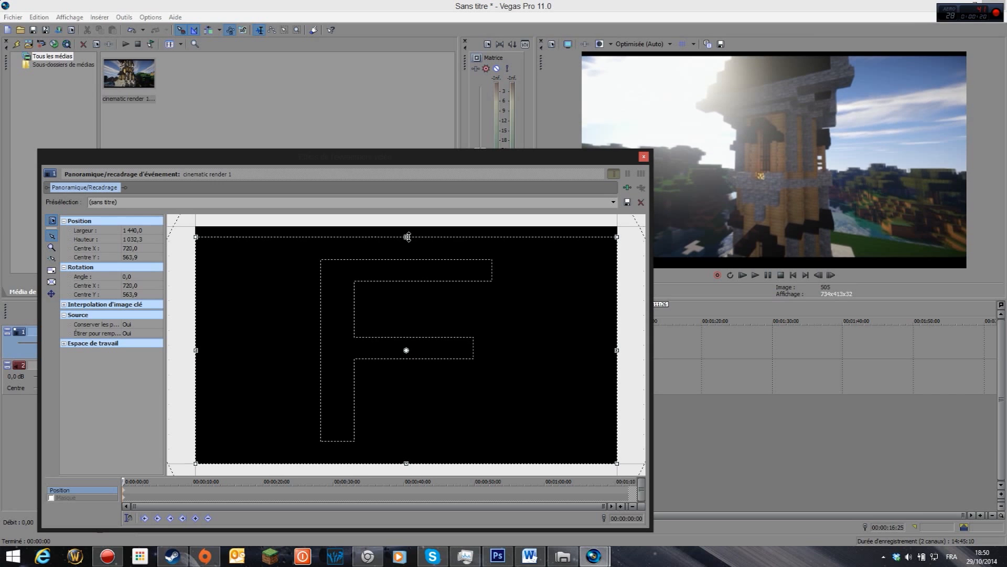
{"action": "mouse_move", "coordinate": [407, 463]}
{"action": "left_mouse_down"}
{"action": "mouse_move", "coordinate": [410, 441]}
{"action": "mouse_move", "coordinate": [407, 449]}
{"action": "left_mouse_up"}
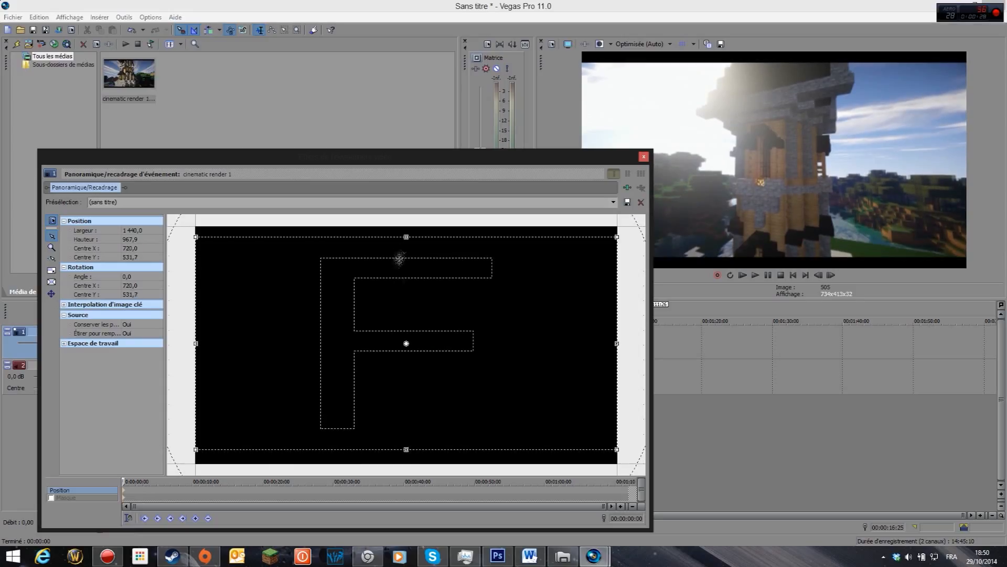
{"action": "left_click_drag", "start_coordinate": [406, 236], "coordinate": [406, 239]}
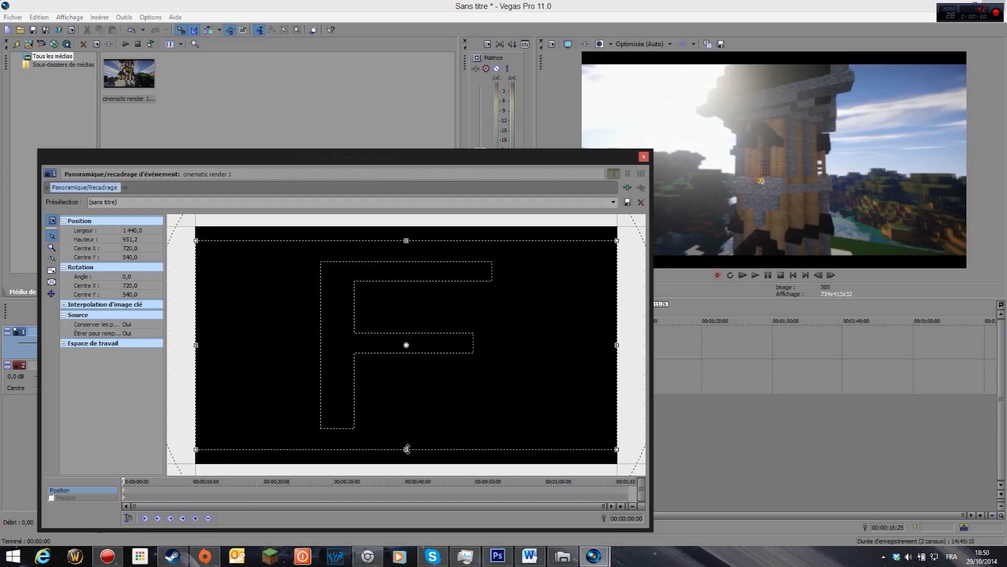
{"action": "left_click_drag", "start_coordinate": [407, 449], "coordinate": [407, 444]}
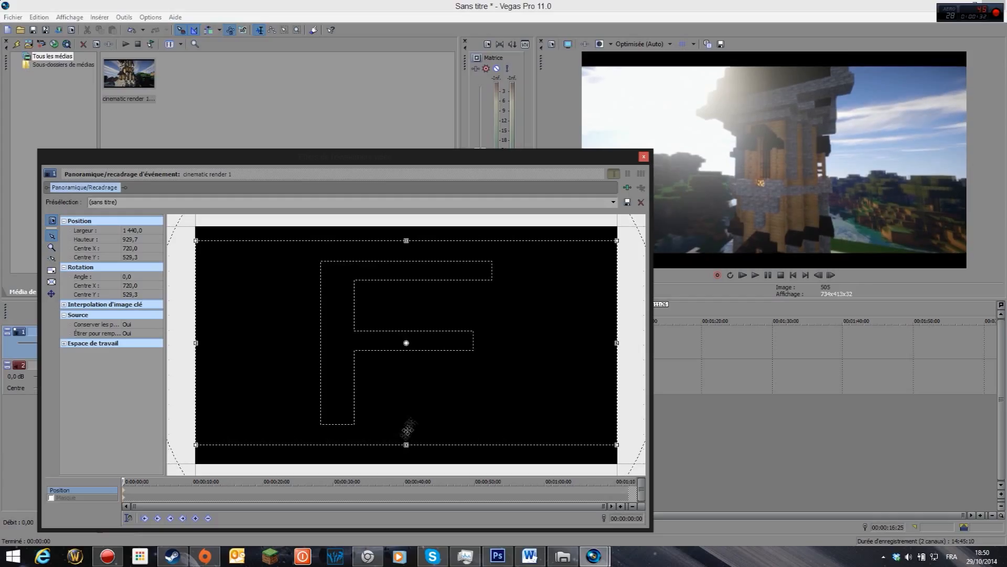
{"action": "left_click", "coordinate": [644, 157]}
- Check the new crop on several frames of the rendered video, from 00:00:22:01 onward and back to 00:00:31:00
{"action": "left_click", "coordinate": [292, 341]}
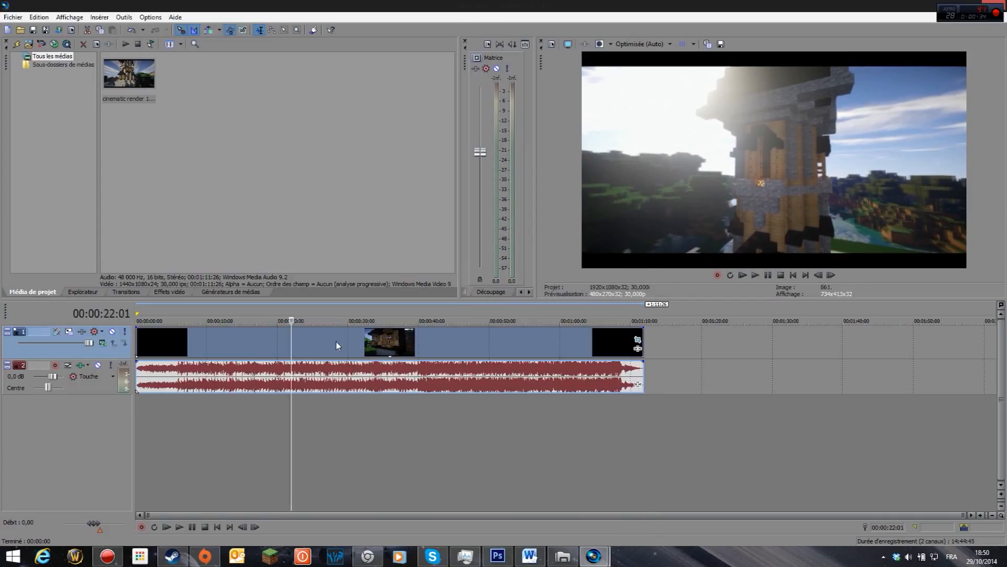
{"action": "left_click", "coordinate": [338, 342]}
{"action": "left_click", "coordinate": [407, 343]}
{"action": "left_click", "coordinate": [438, 344]}
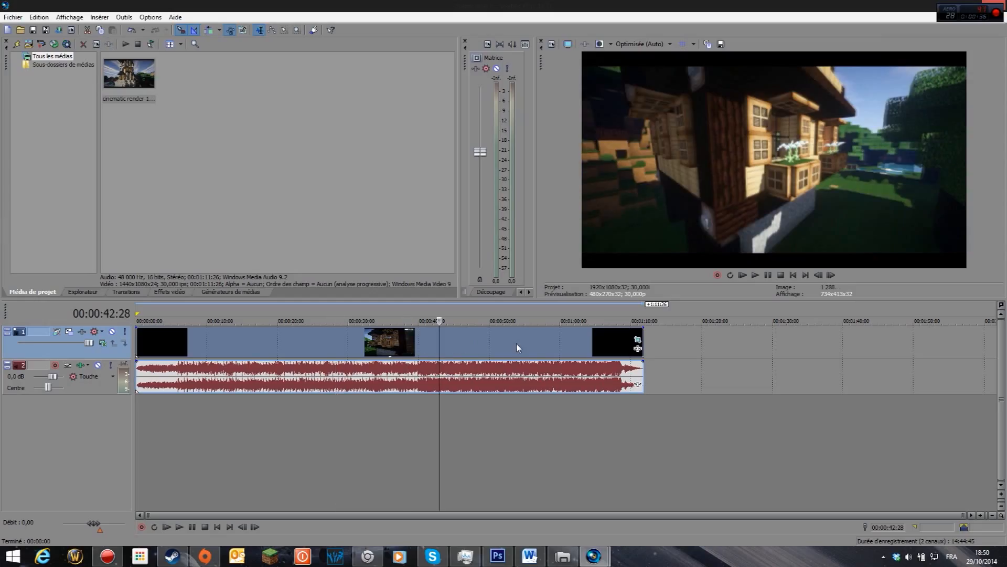
{"action": "left_click", "coordinate": [517, 344]}
{"action": "left_click", "coordinate": [466, 344]}
{"action": "left_click", "coordinate": [355, 345]}
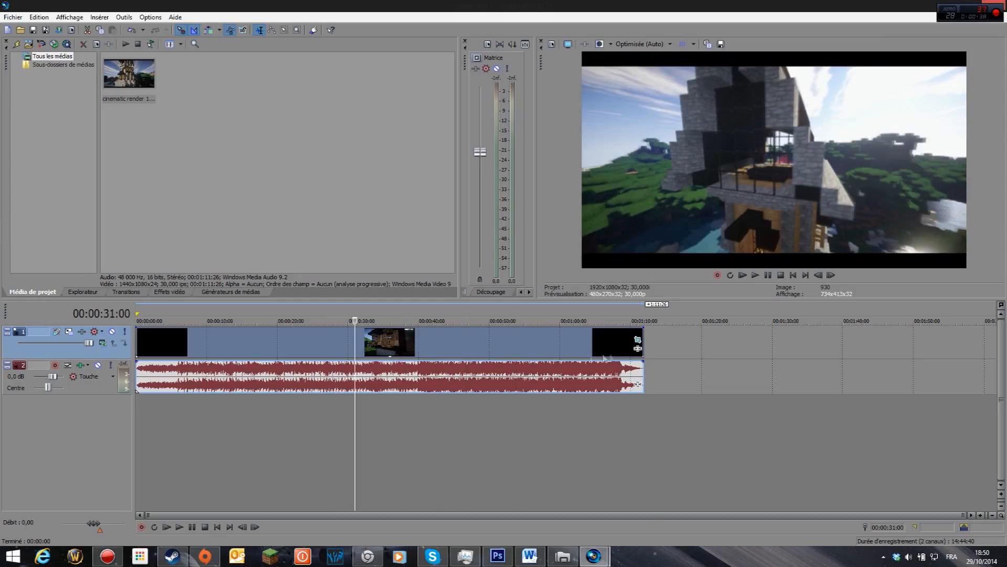
- Tighten the event crop further at the upper and lower edges to a height of about 870
{"action": "left_click", "coordinate": [637, 339]}
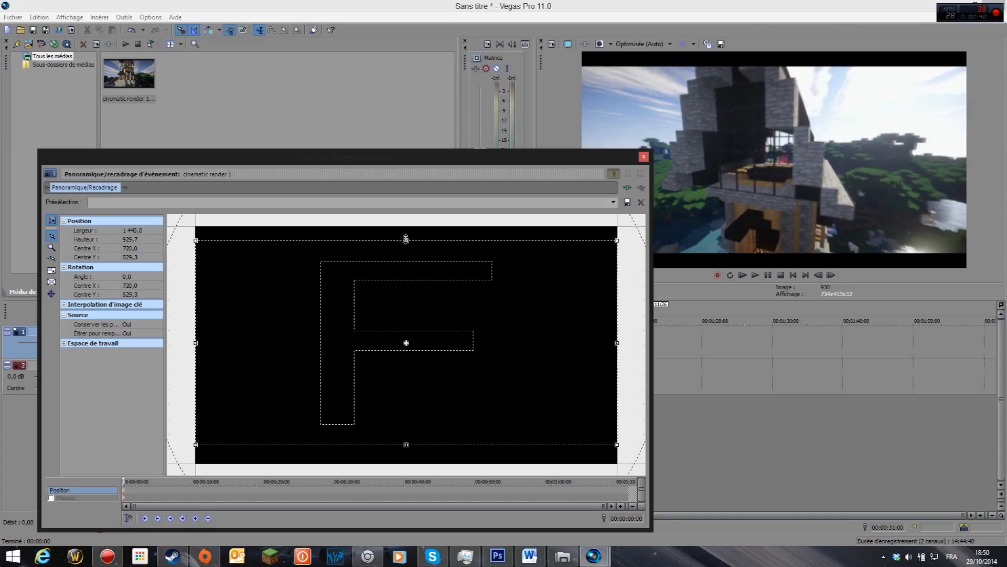
{"action": "left_click_drag", "start_coordinate": [406, 241], "coordinate": [406, 245]}
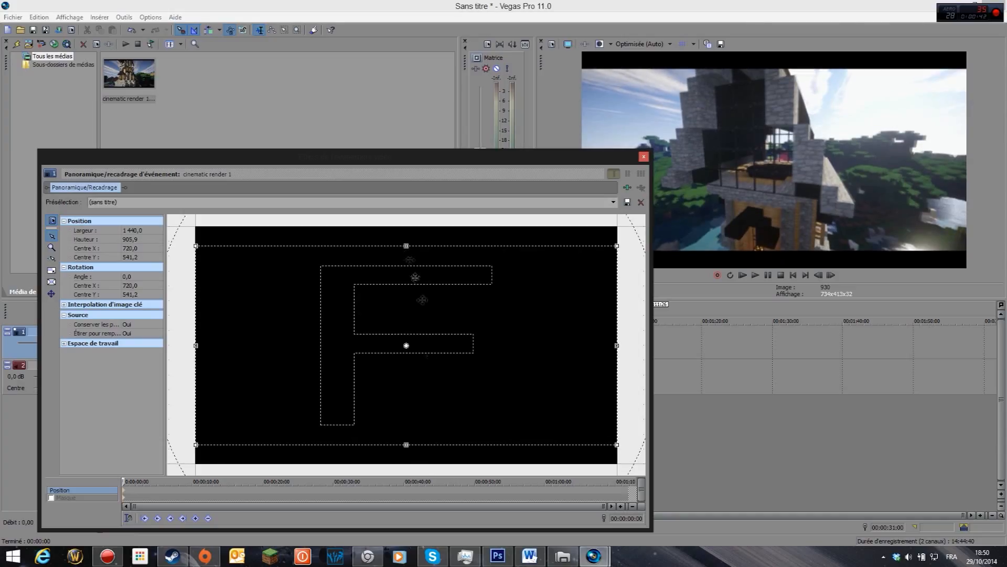
{"action": "left_click_drag", "start_coordinate": [406, 444], "coordinate": [407, 439]}
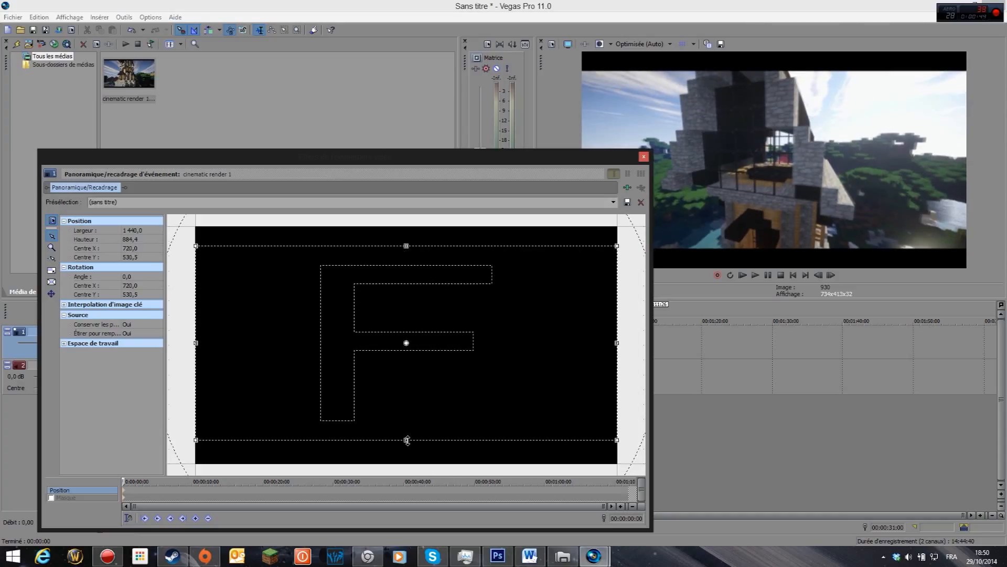
{"action": "left_click_drag", "start_coordinate": [406, 245], "coordinate": [406, 249]}
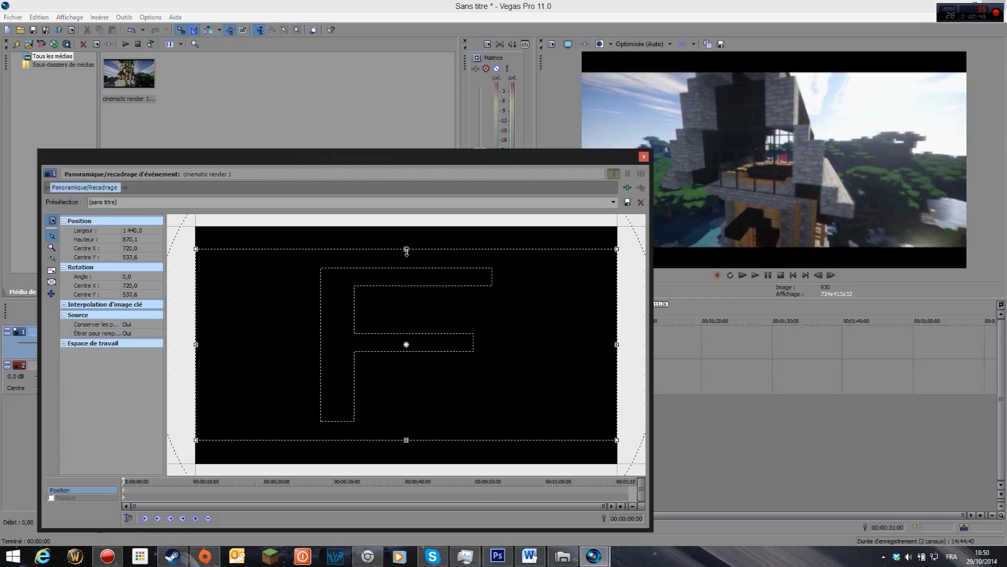
{"action": "left_click", "coordinate": [643, 156]}
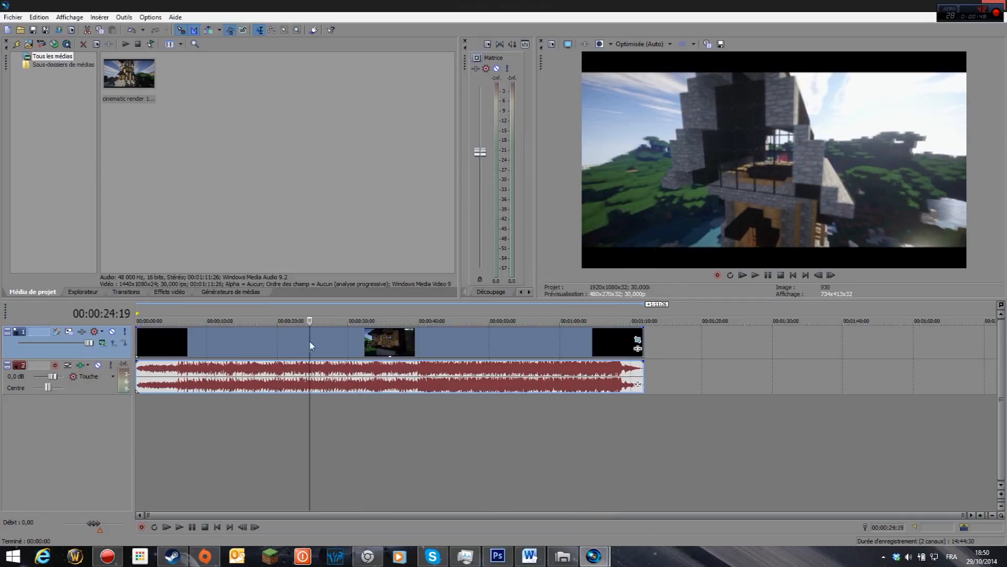
- Add the Magic Bullet Looks effect to the rendered video event and open its look editor
{"action": "left_click", "coordinate": [636, 349]}
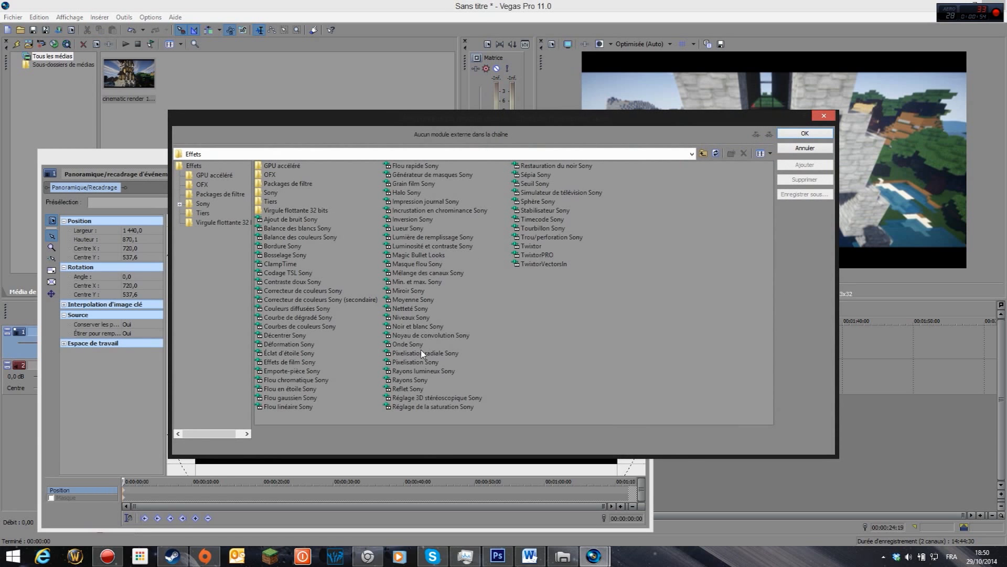
{"action": "double_click", "coordinate": [419, 255]}
{"action": "left_click", "coordinate": [805, 165]}
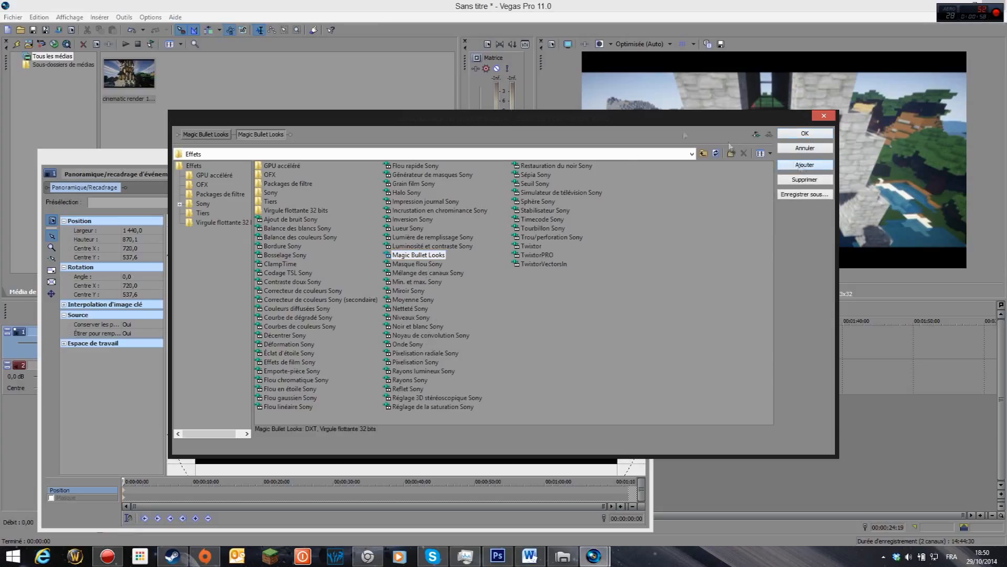
{"action": "left_click", "coordinate": [797, 134]}
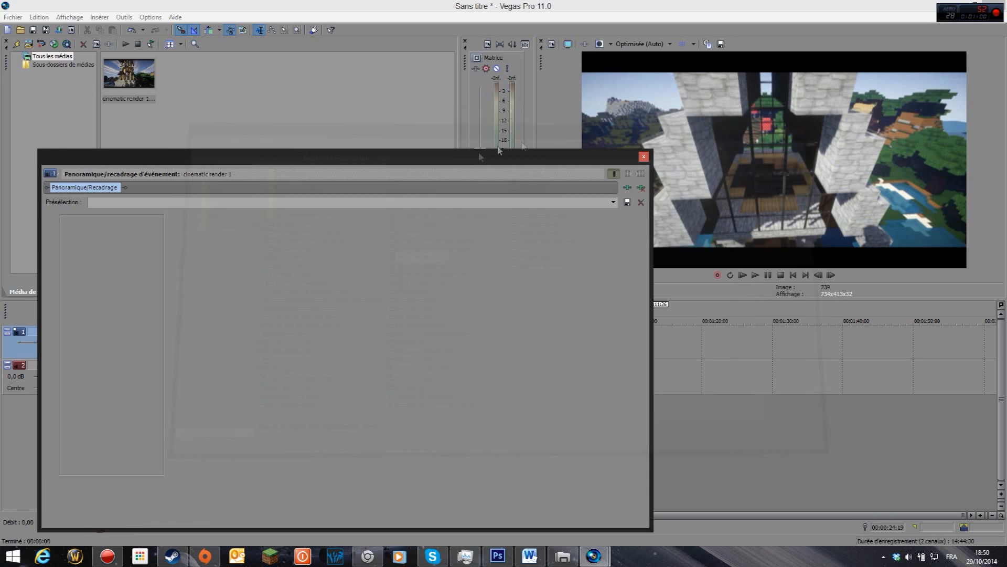
{"action": "left_click", "coordinate": [57, 229]}
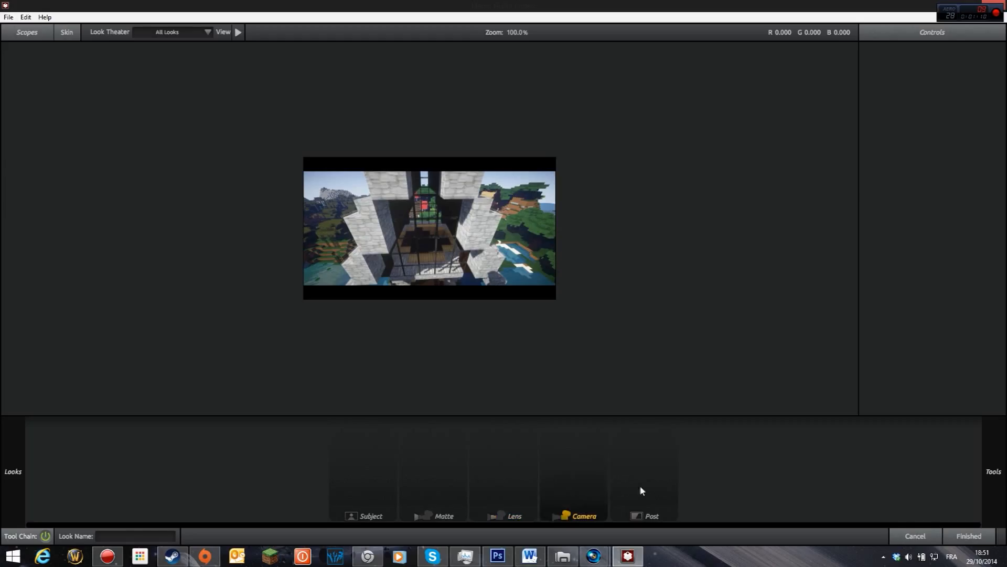
- Try the Cool, Warm, Contrast, Shadow Lift and Sharpen looks from the Basic category on the frame
{"action": "mouse_move", "coordinate": [19, 445]}
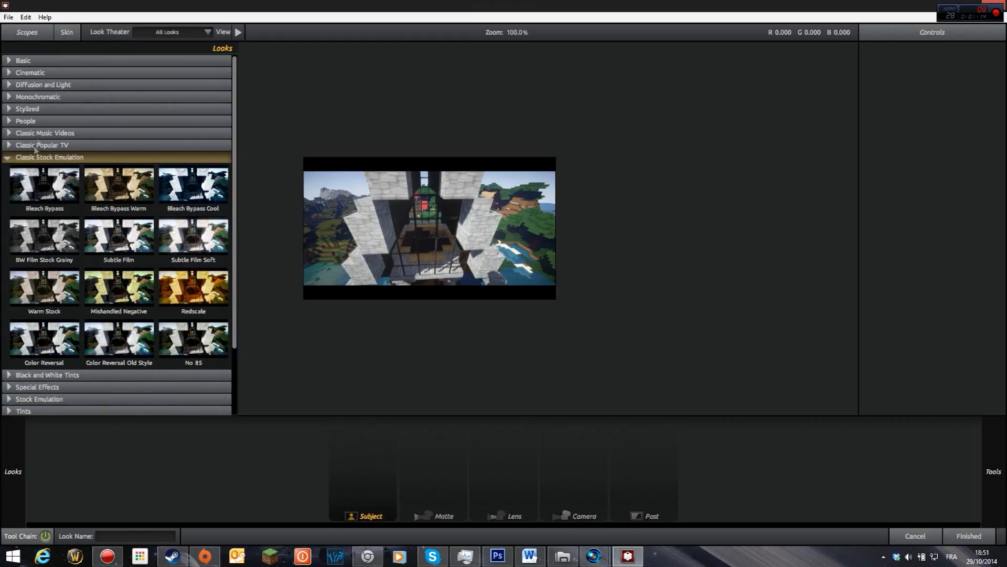
{"action": "left_click", "coordinate": [8, 62]}
{"action": "left_click", "coordinate": [47, 90]}
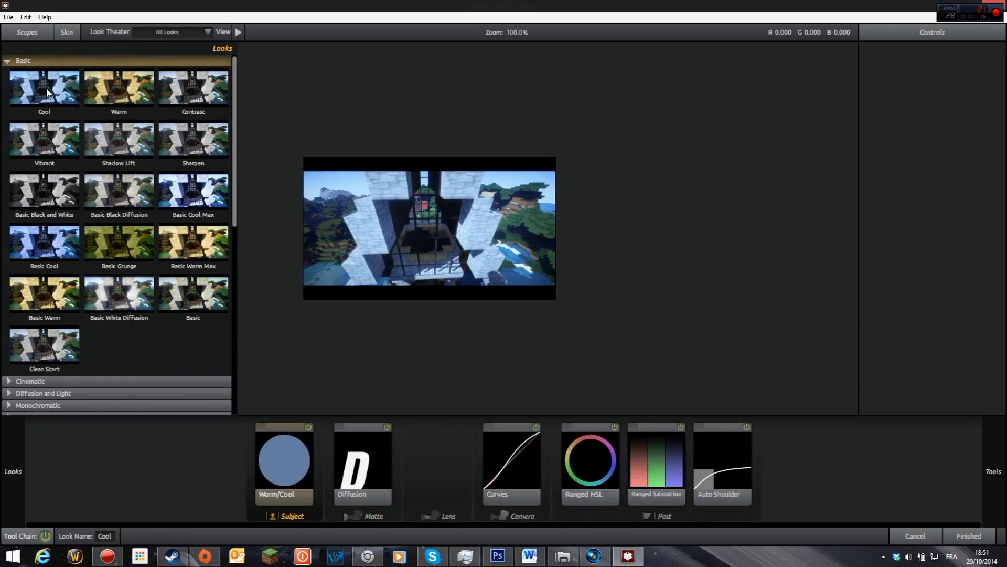
{"action": "left_click", "coordinate": [122, 93]}
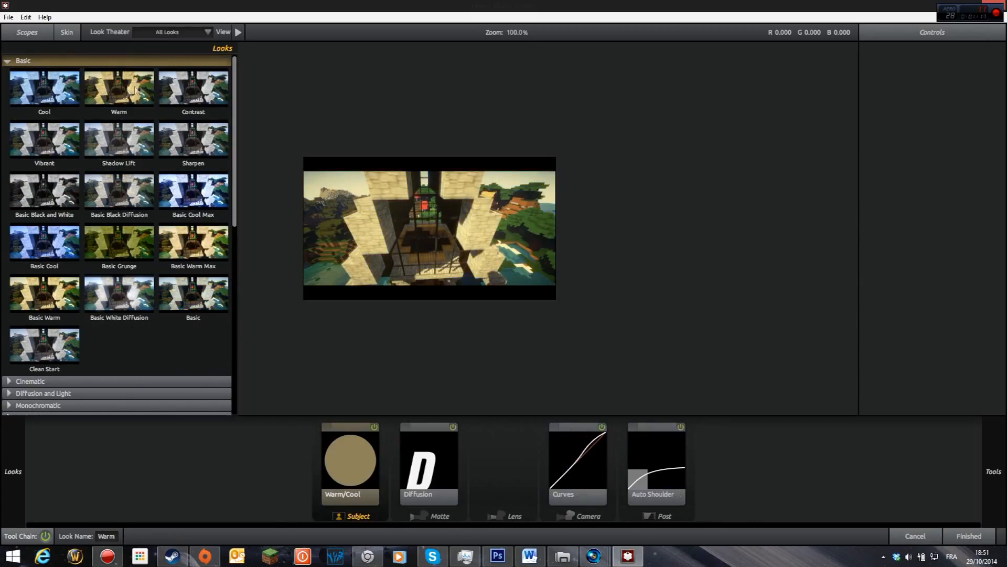
{"action": "left_click", "coordinate": [180, 86]}
{"action": "left_click", "coordinate": [131, 88]}
{"action": "left_click", "coordinate": [191, 145]}
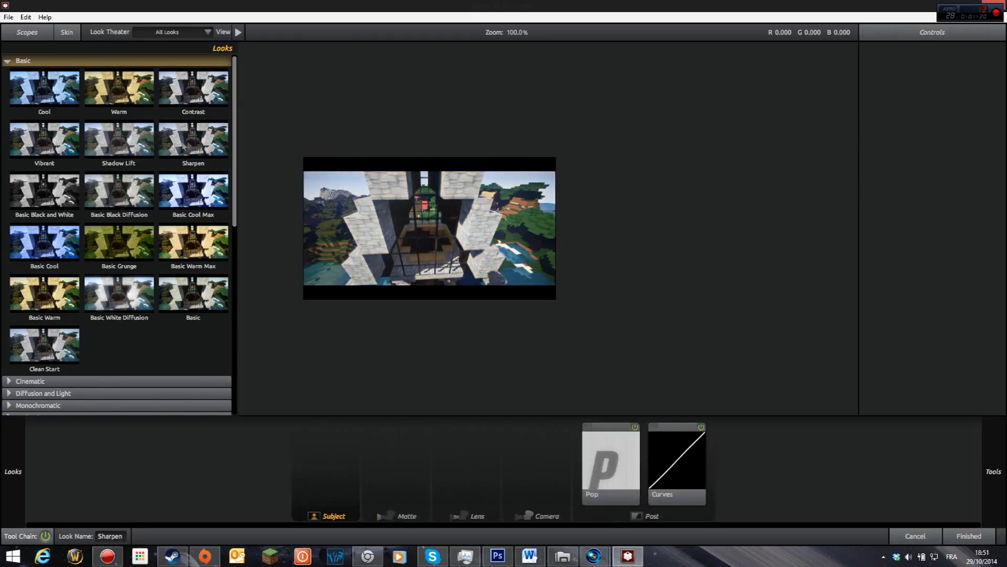
{"action": "left_click", "coordinate": [127, 148]}
{"action": "left_click", "coordinate": [120, 90]}
{"action": "left_click", "coordinate": [190, 137]}
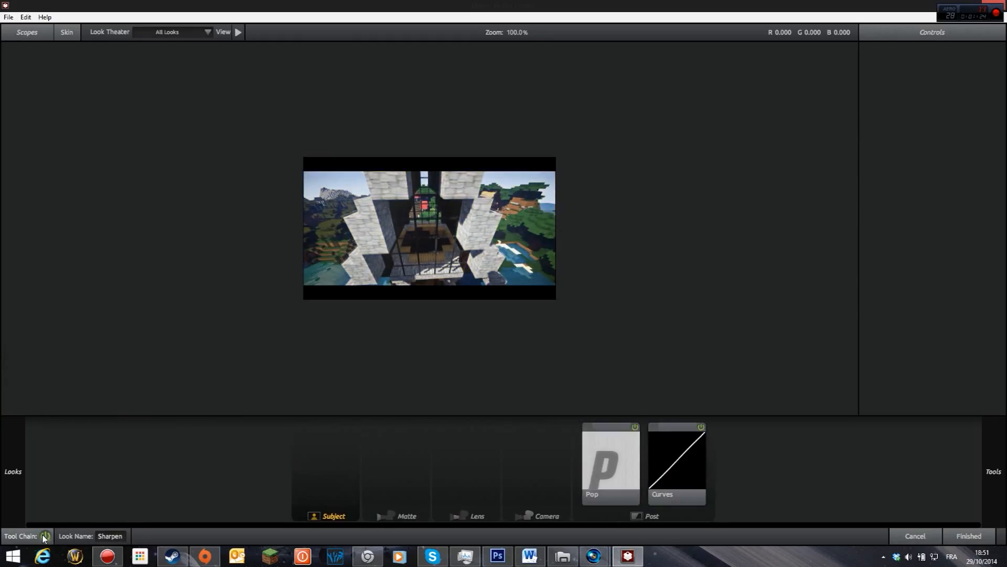
- Try the look named Basic and compare it with the original image by switching the tool chain off and on
{"action": "mouse_move", "coordinate": [3, 482]}
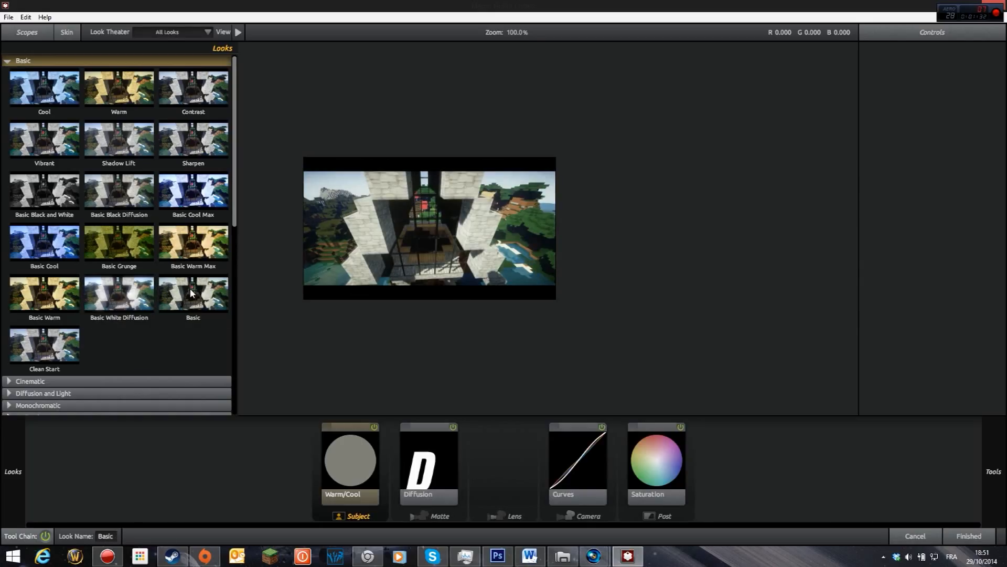
{"action": "left_click", "coordinate": [46, 536]}
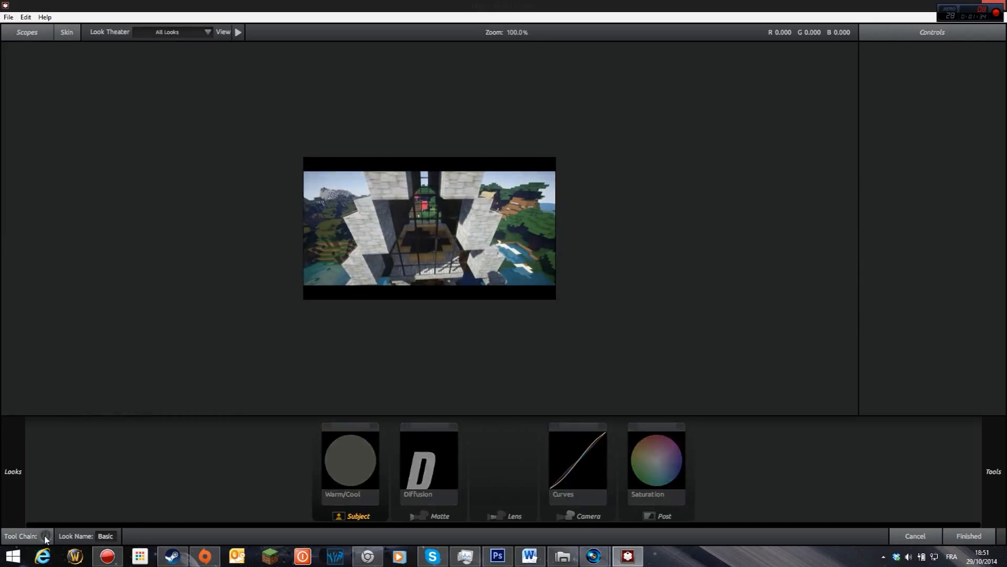
{"action": "left_click", "coordinate": [46, 536]}
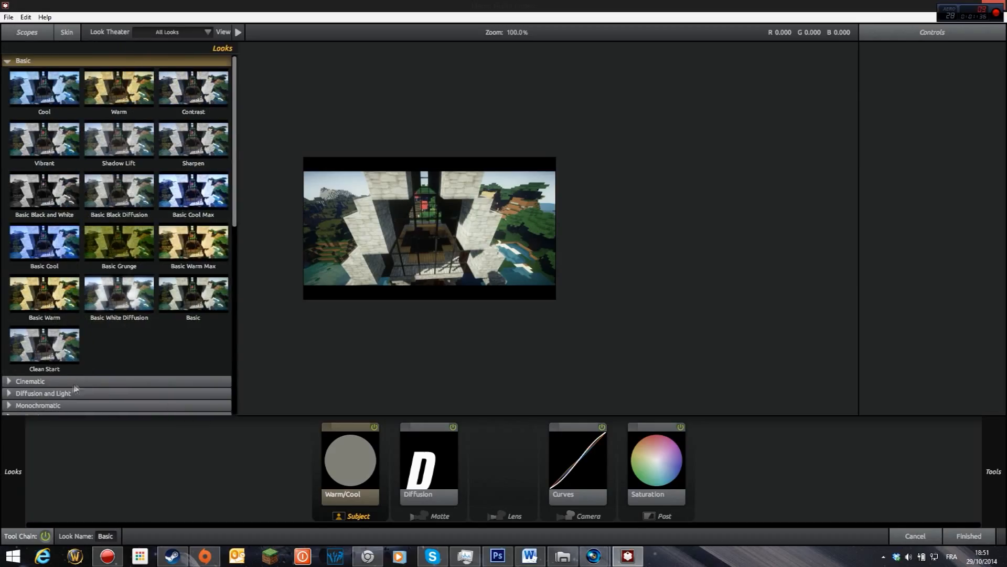
- Apply the Vibrant look to the rendered video and close the look editor and effect window
{"action": "left_click", "coordinate": [51, 155]}
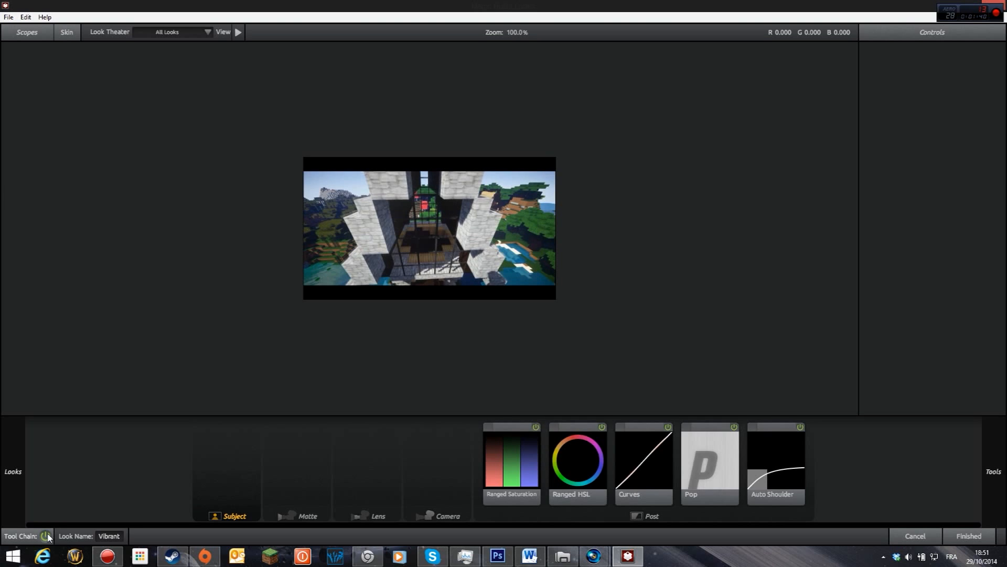
{"action": "left_click", "coordinate": [969, 536]}
{"action": "left_click", "coordinate": [643, 157]}
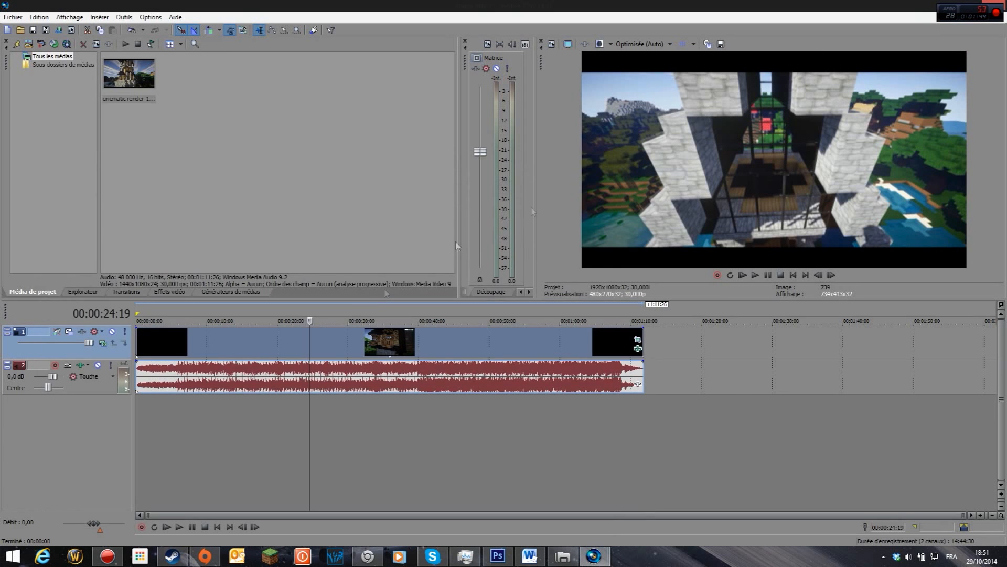
- Check the graded frames through the rest of the rendered video and back to 00:00:34:28
{"action": "left_click", "coordinate": [329, 344]}
{"action": "left_click", "coordinate": [347, 344]}
{"action": "left_click", "coordinate": [376, 350]}
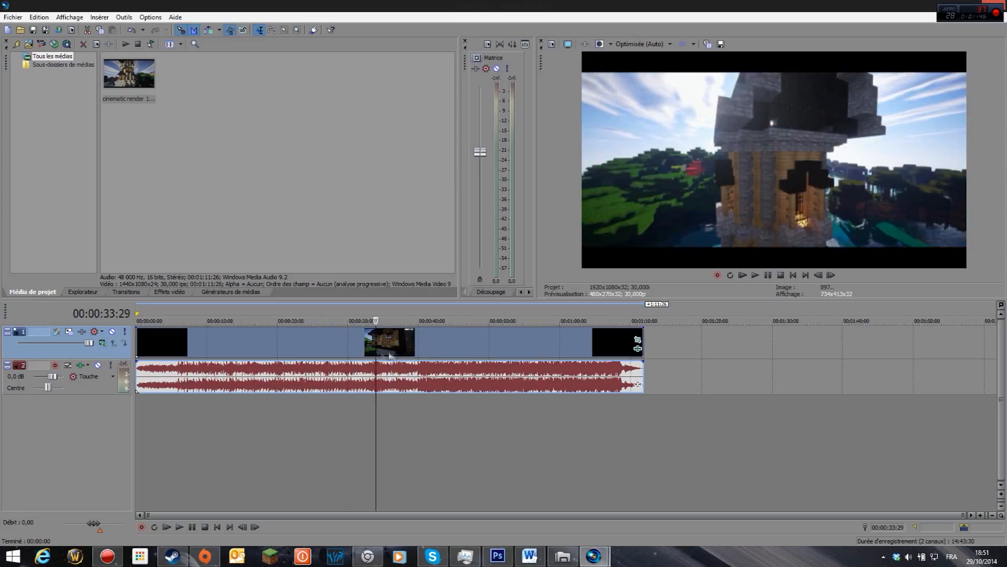
{"action": "left_click", "coordinate": [398, 353]}
{"action": "left_click", "coordinate": [421, 355]}
{"action": "left_click", "coordinate": [453, 357]}
{"action": "left_click", "coordinate": [495, 356]}
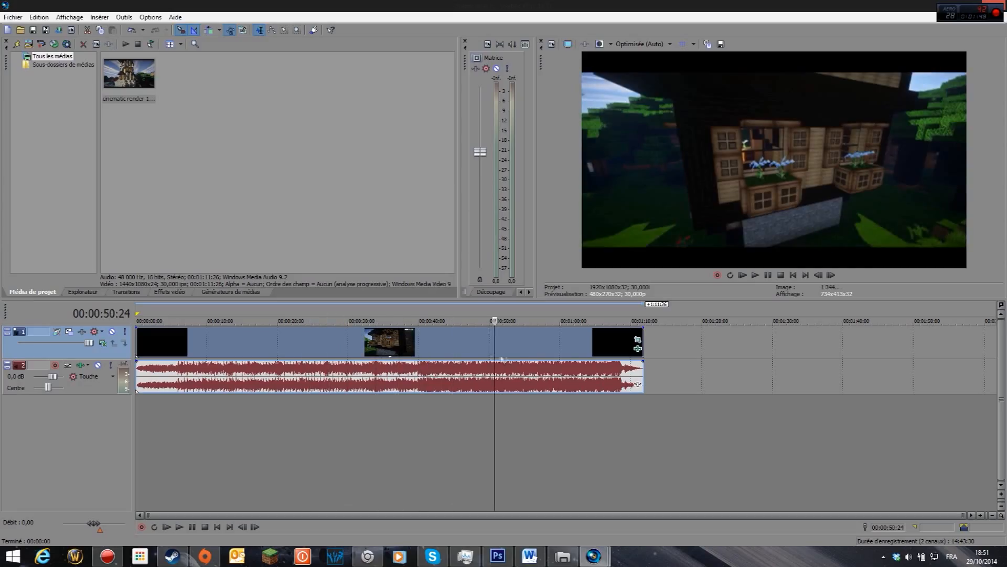
{"action": "left_click", "coordinate": [519, 354]}
{"action": "left_click", "coordinate": [557, 352]}
{"action": "left_click", "coordinate": [583, 351]}
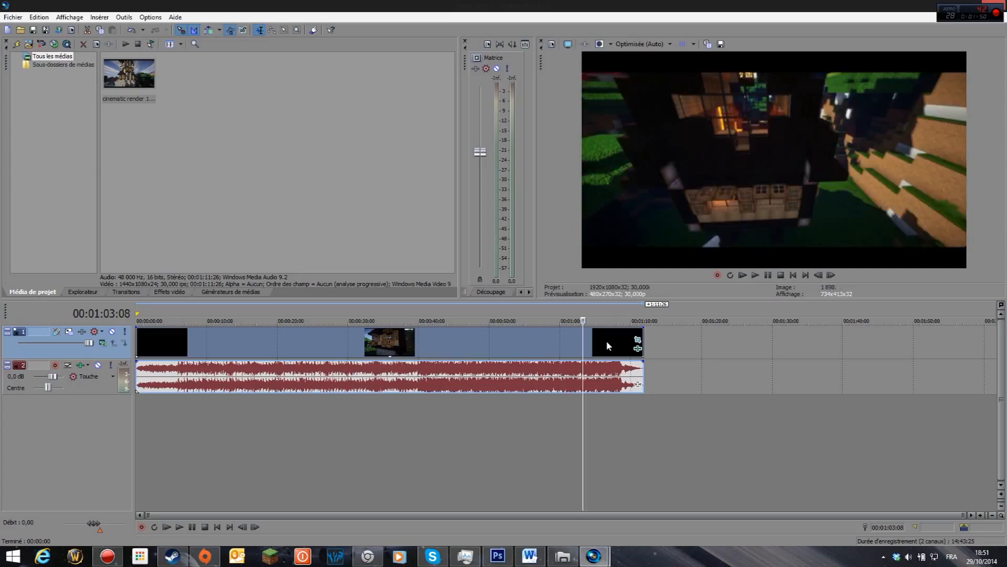
{"action": "left_click", "coordinate": [607, 340]}
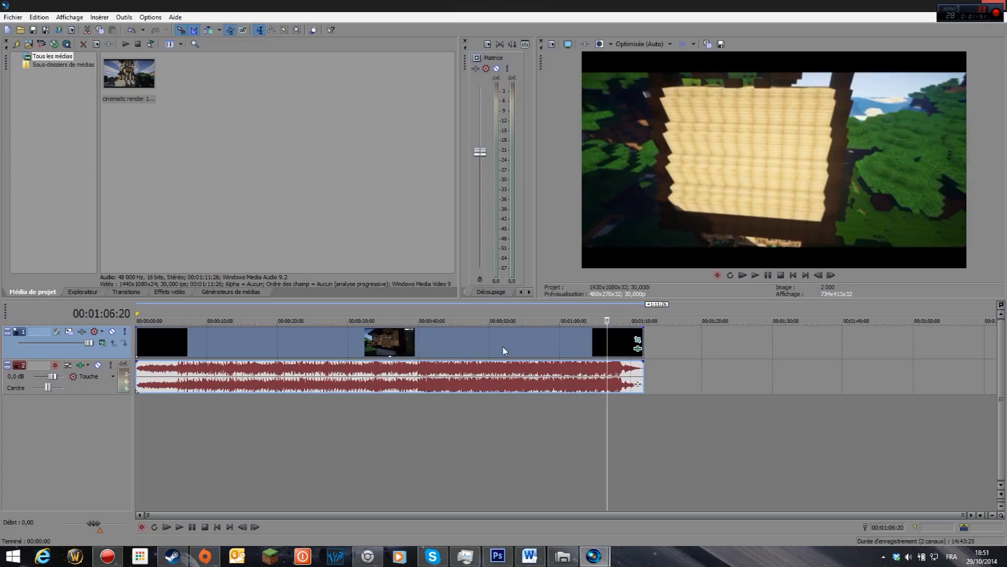
{"action": "left_click", "coordinate": [615, 340]}
{"action": "left_click", "coordinate": [626, 342]}
{"action": "left_click", "coordinate": [529, 349]}
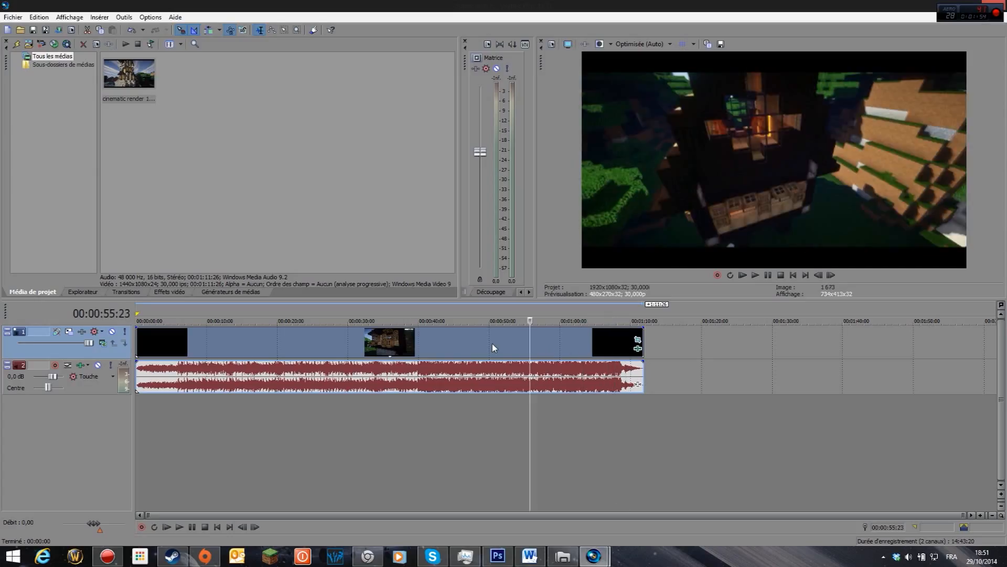
{"action": "left_click", "coordinate": [494, 349]}
{"action": "left_click", "coordinate": [447, 348]}
{"action": "left_click", "coordinate": [385, 350]}
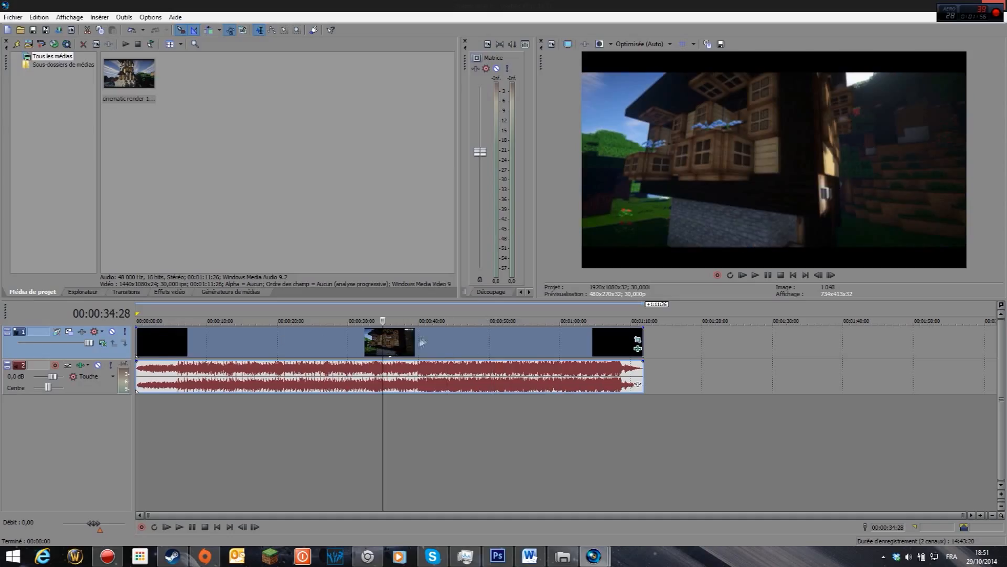
- Move the rendered video and its audio about 5 seconds 26 frames later on the timeline
{"action": "left_click_drag", "start_coordinate": [454, 339], "coordinate": [496, 342]}
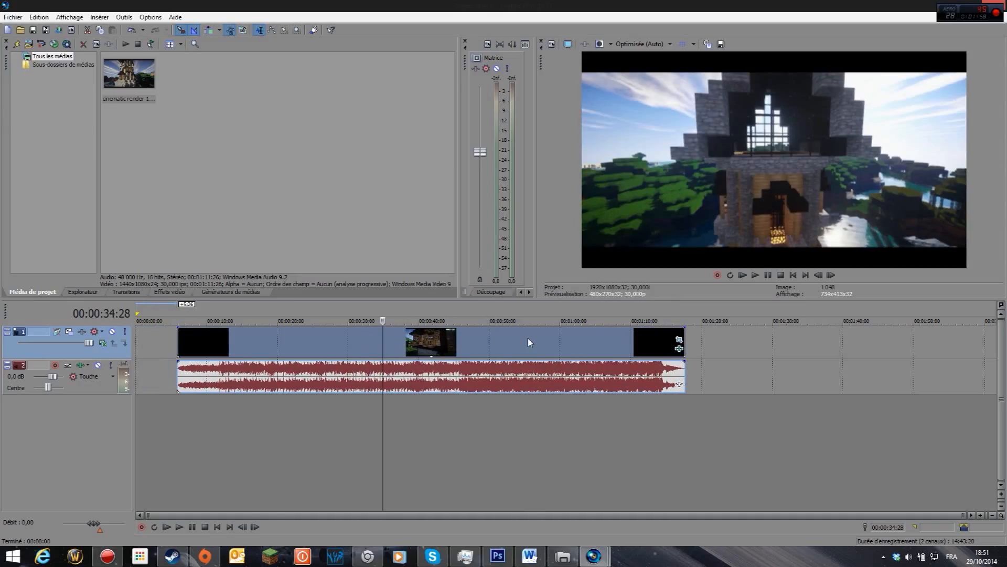